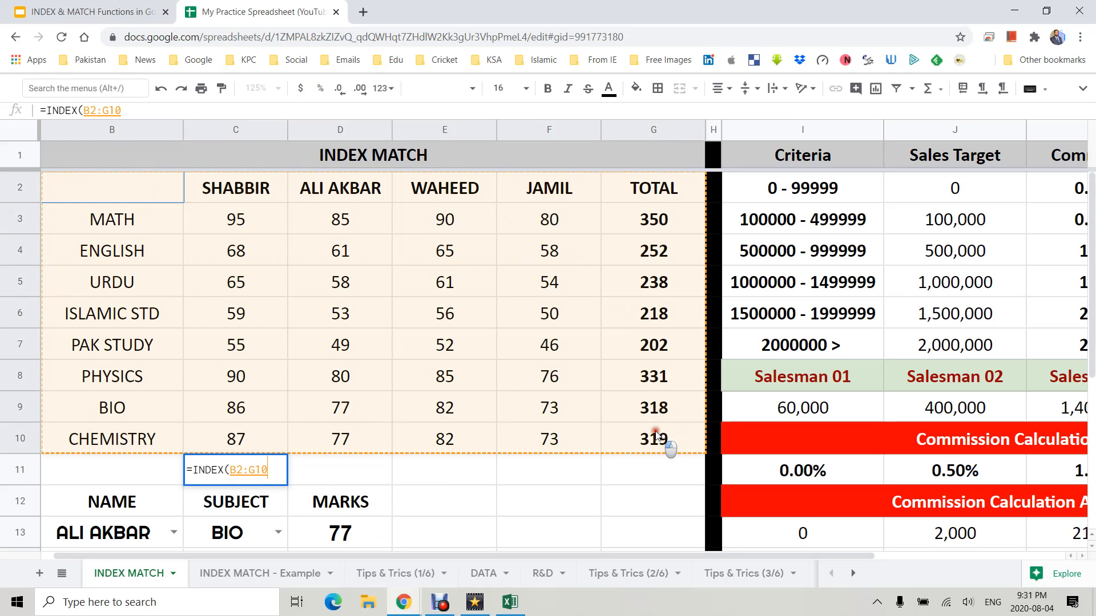
- Complete the INDEX formula in C11 with the range C3:G10, row 3 and column 4
left_click_drag(237, 216, 665, 437)
type(",3,4")
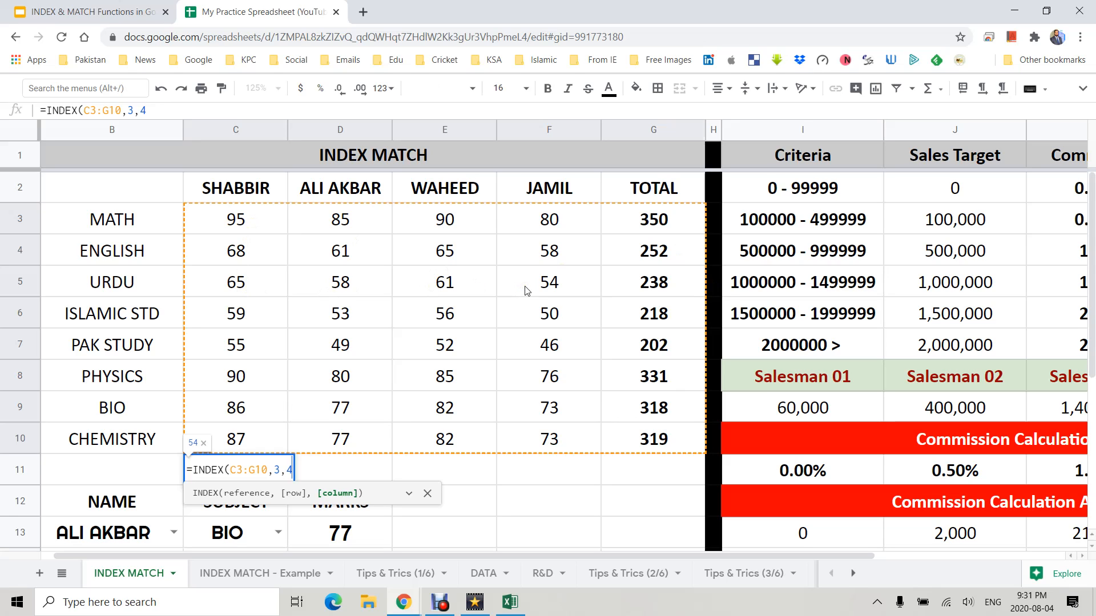
key("Return")
- Change the column argument of C11's INDEX formula to 5
left_click_drag(276, 219, 525, 290)
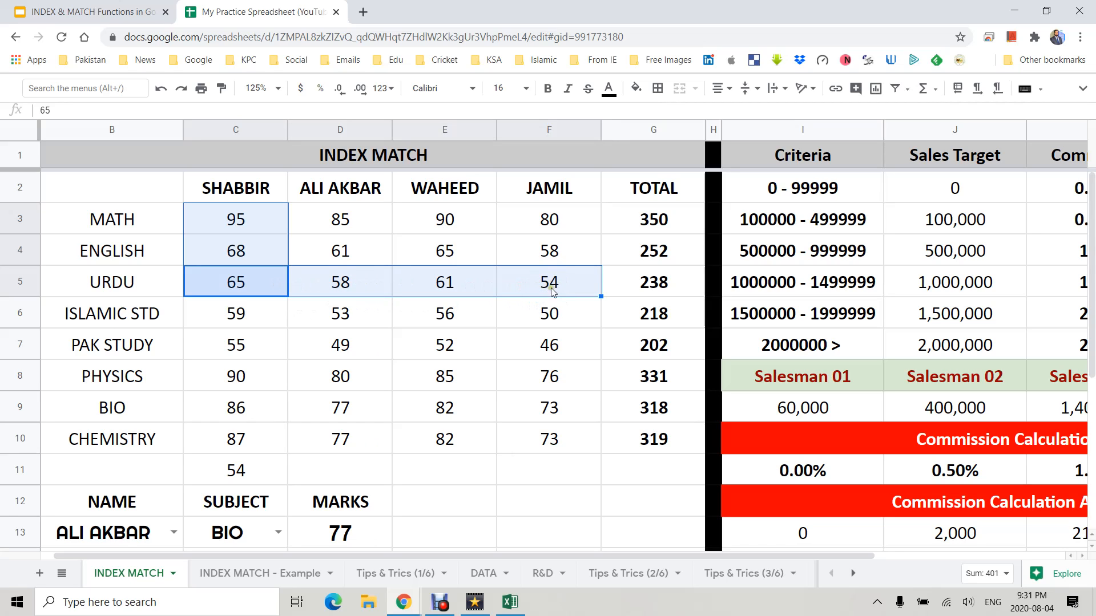
left_click(551, 292)
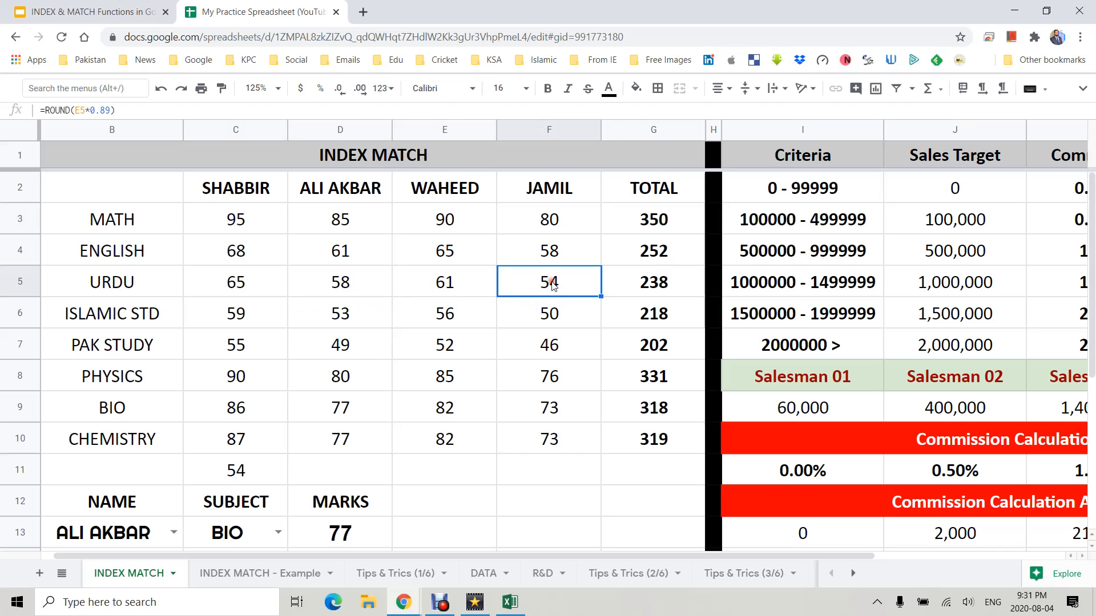
left_click(264, 468)
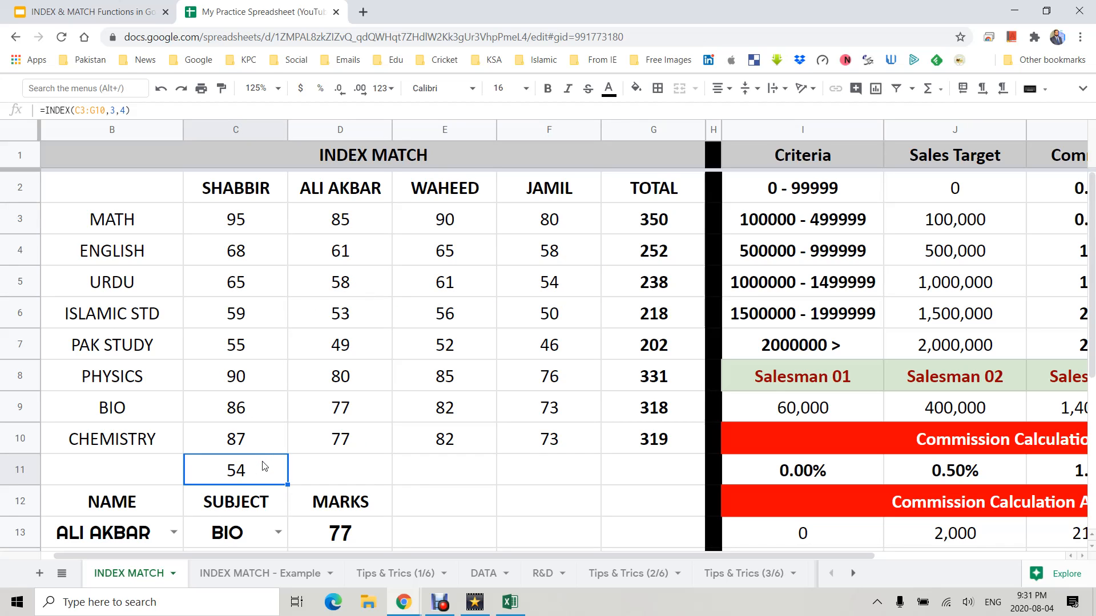
double_click(274, 471)
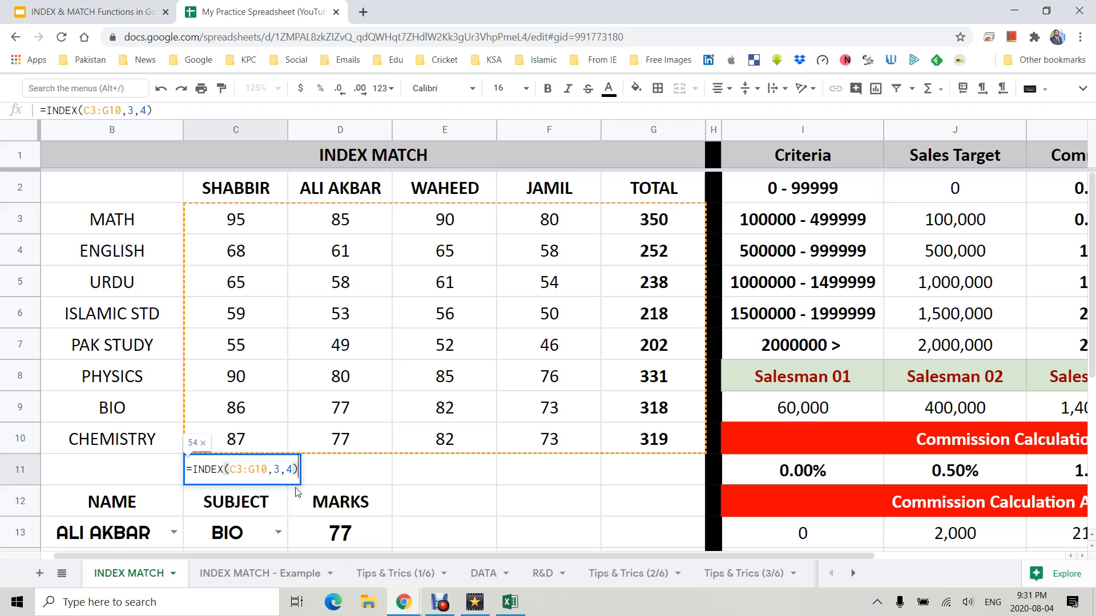
key("BackSpace")
key("BackSpace")
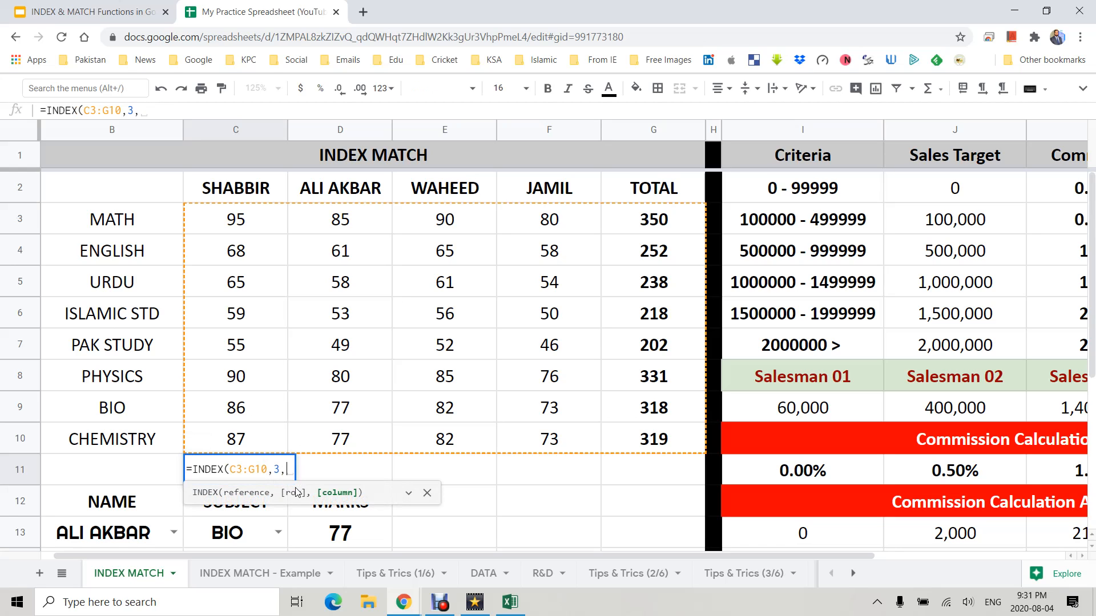
type("5")
key("Return")
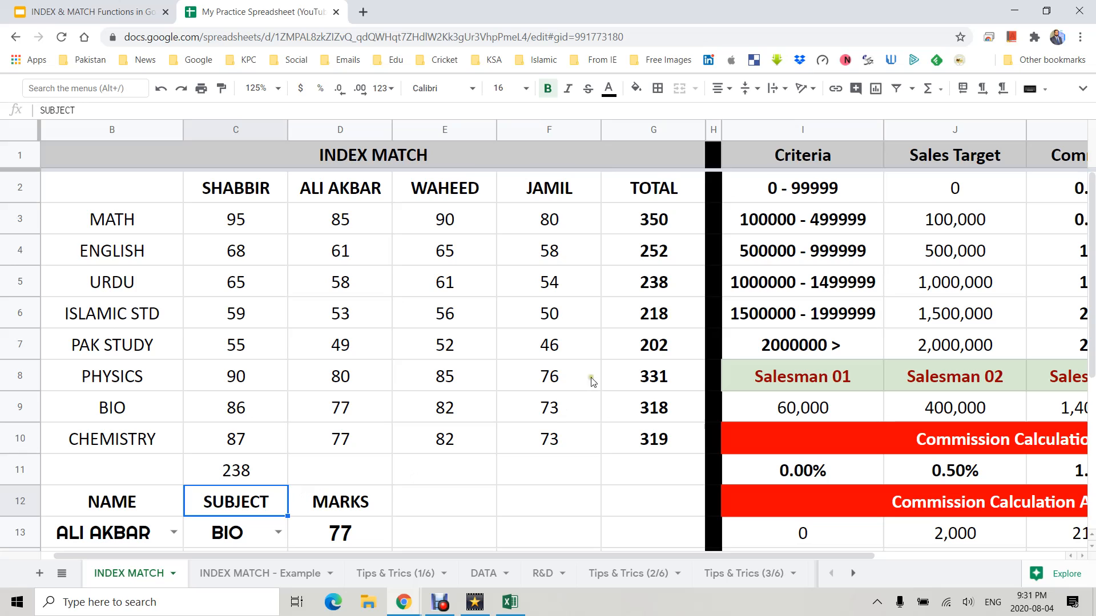
- Remove the column argument so C11's INDEX formula returns the whole third row of C3:G10
left_click(666, 285)
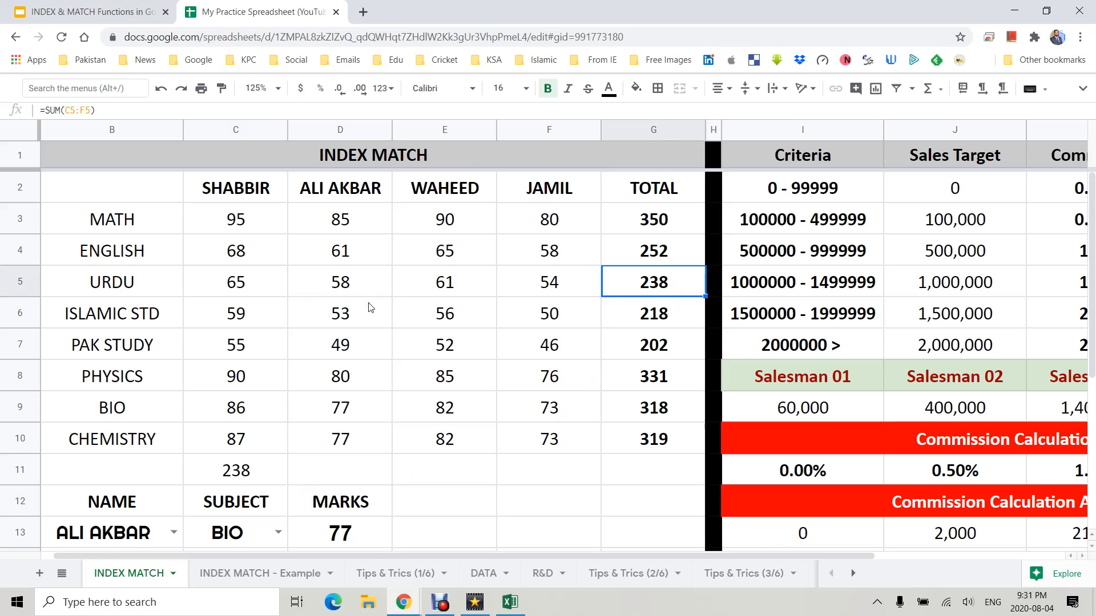
left_click(224, 472)
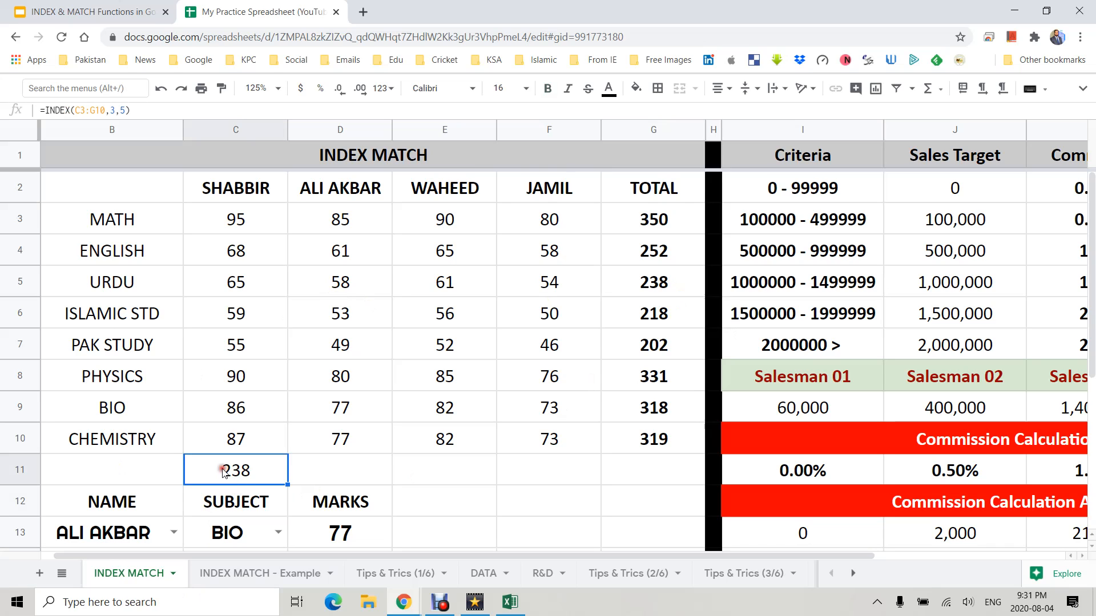
double_click(225, 471)
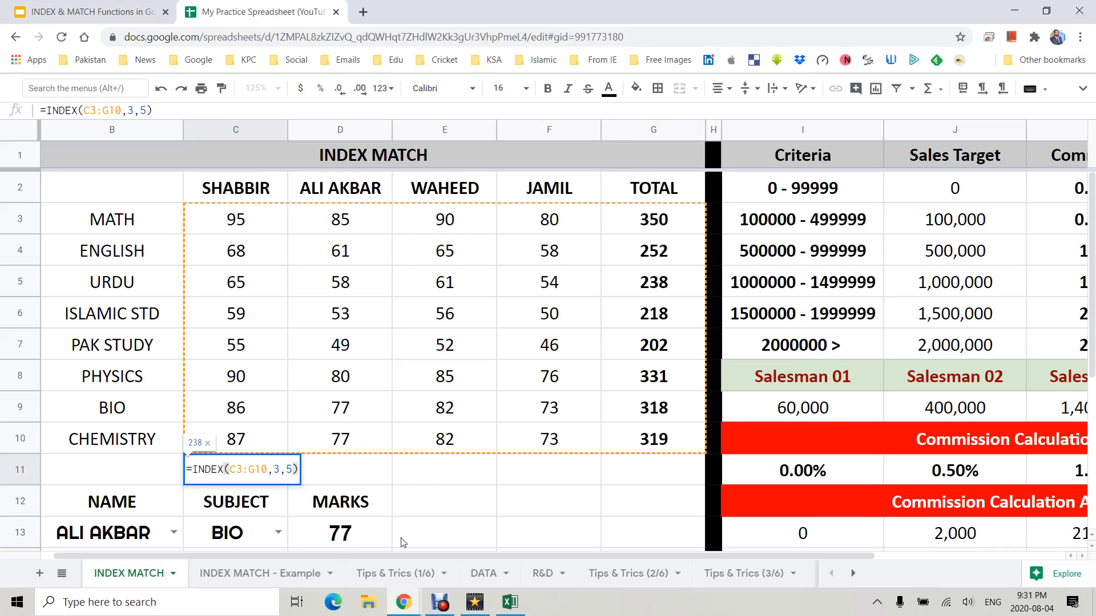
key("BackSpace")
key("BackSpace")
key("BackSpace")
key("Return")
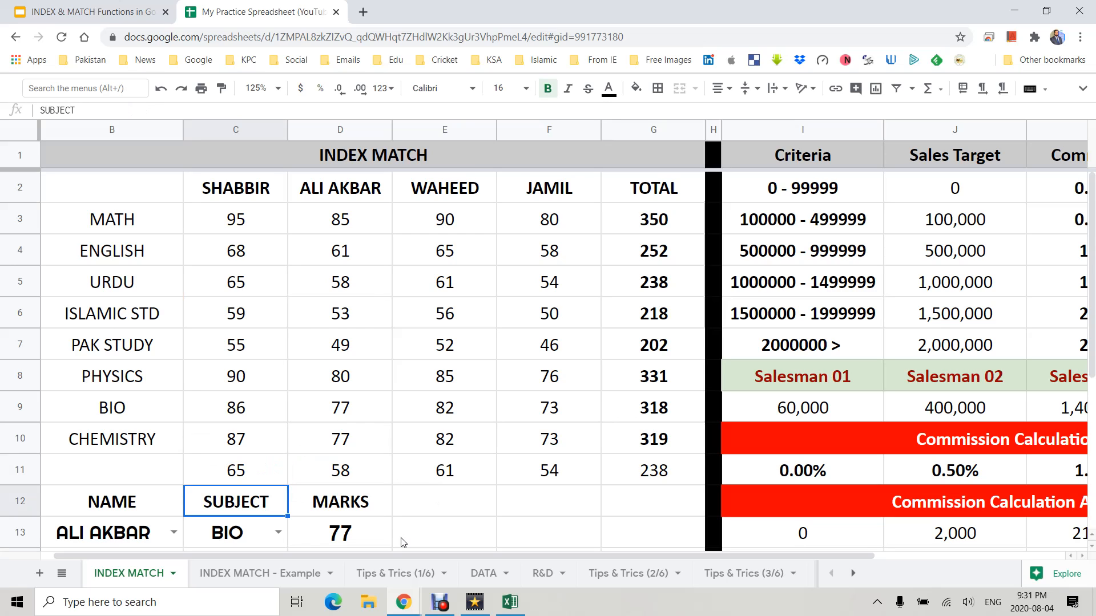
- Clear the name, subject and marks entries in row 13
key("Up")
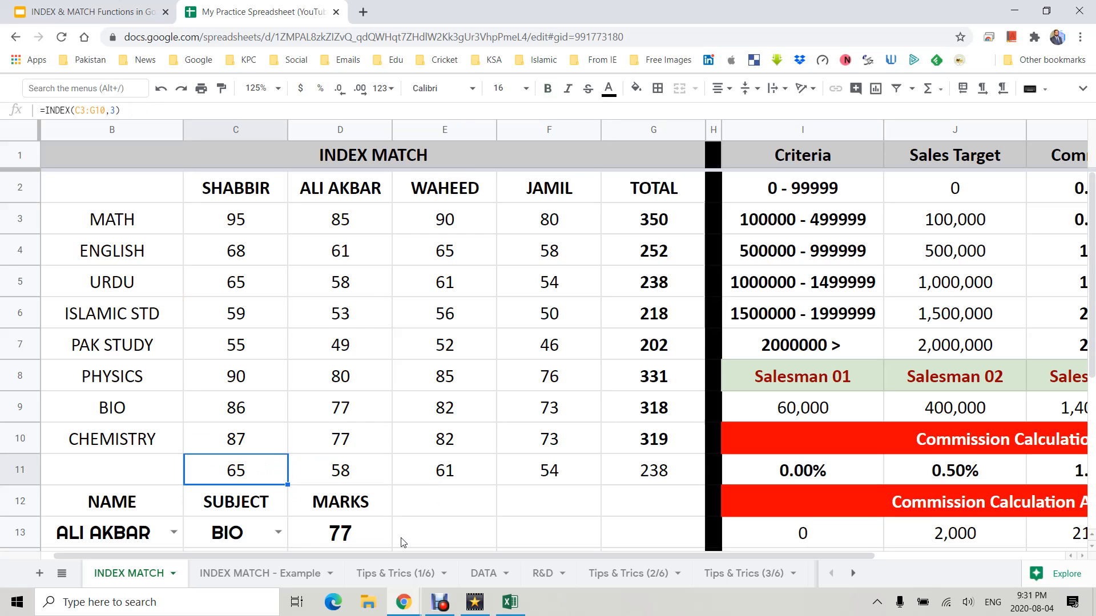
key("F2")
key("Return")
key("Down")
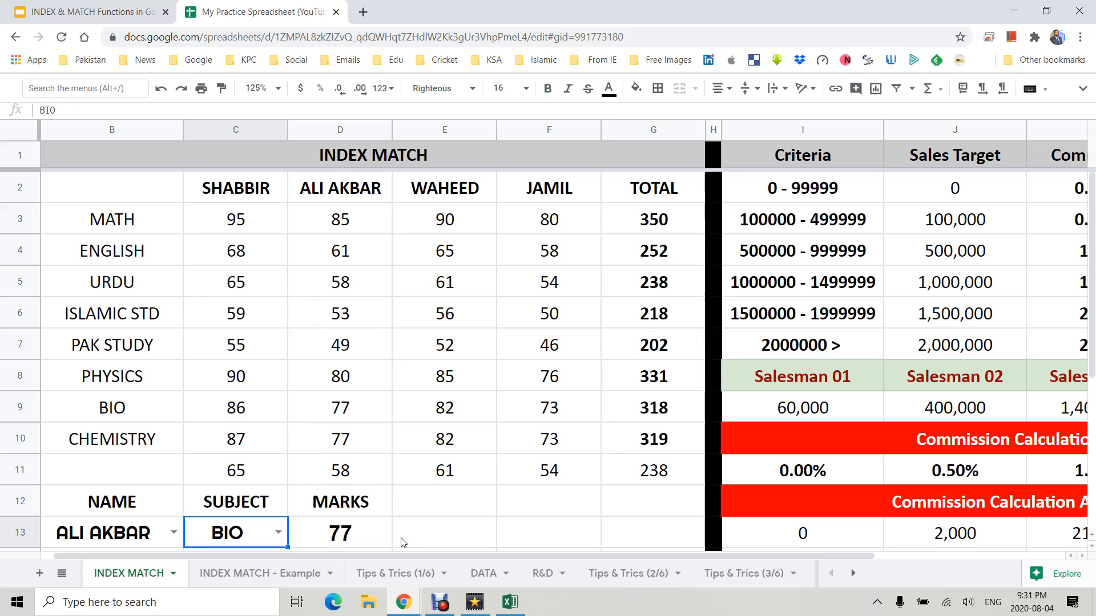
key("Left")
key("Left")
key("shift+Right")
key("shift+Right")
key("shift+Right")
key("Delete")
- Clear the NAME, SUBJECT and MARKS headers in row 12
key("Up")
key("Up")
key("Down")
key("Down")
key("Right")
key("Up")
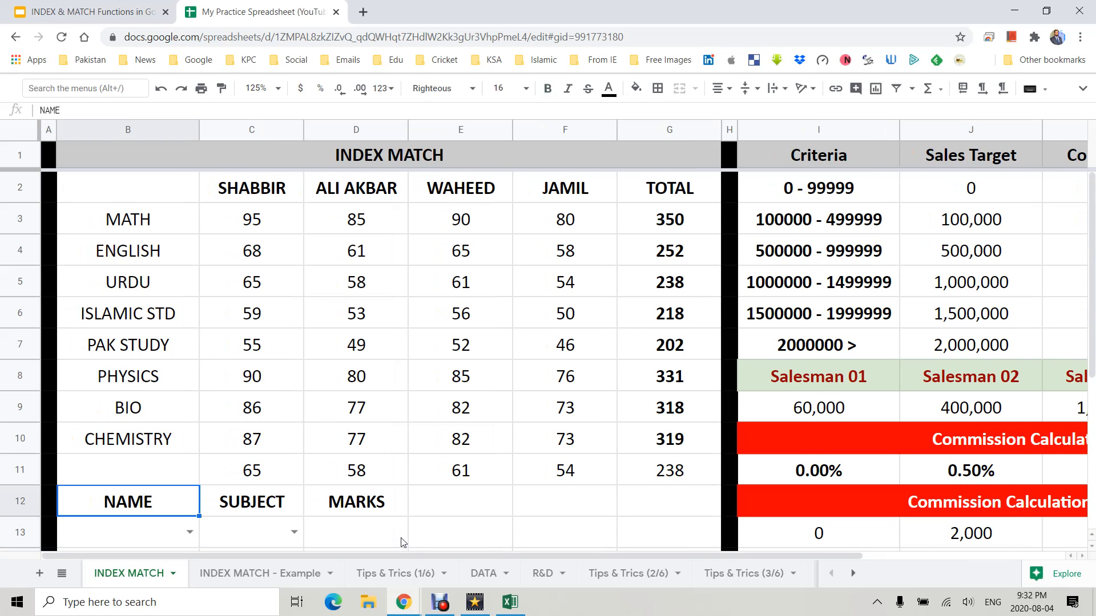
key("shift+Right")
key("shift+Right")
key("Delete")
- Edit C11's INDEX formula to use row 0 and column 3, returning the whole third column
key("Up")
key("Right")
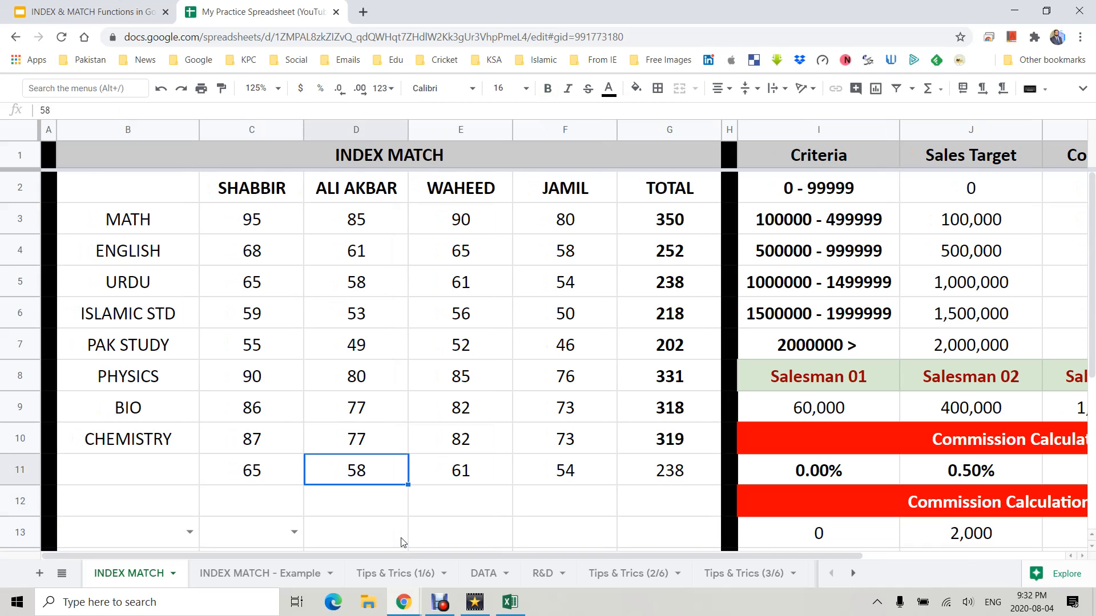
key("F2")
key("Left")
key("Left")
key("Left")
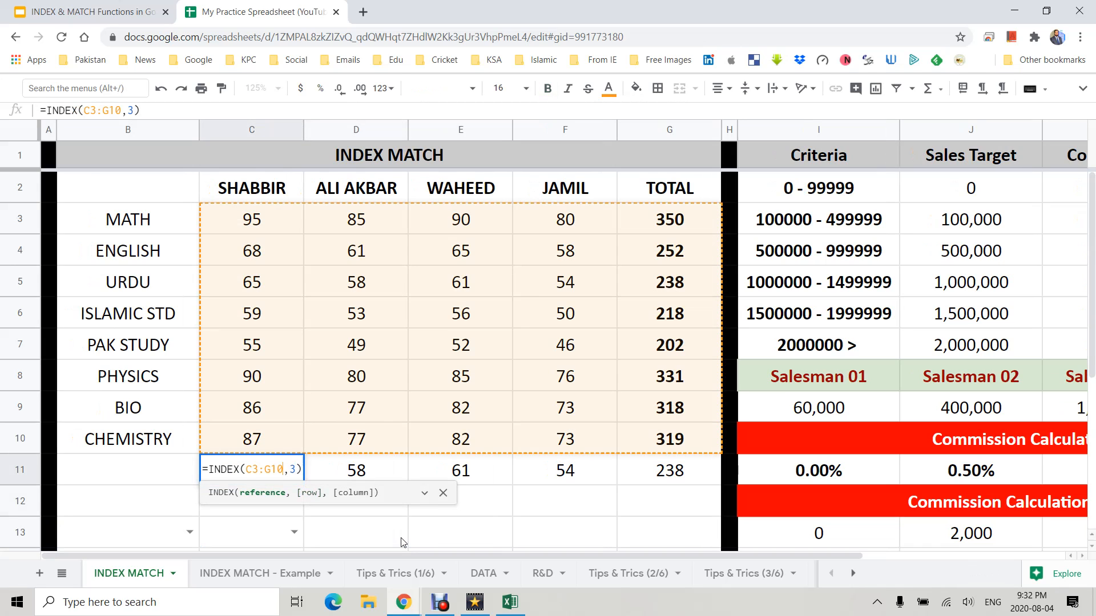
type(",")
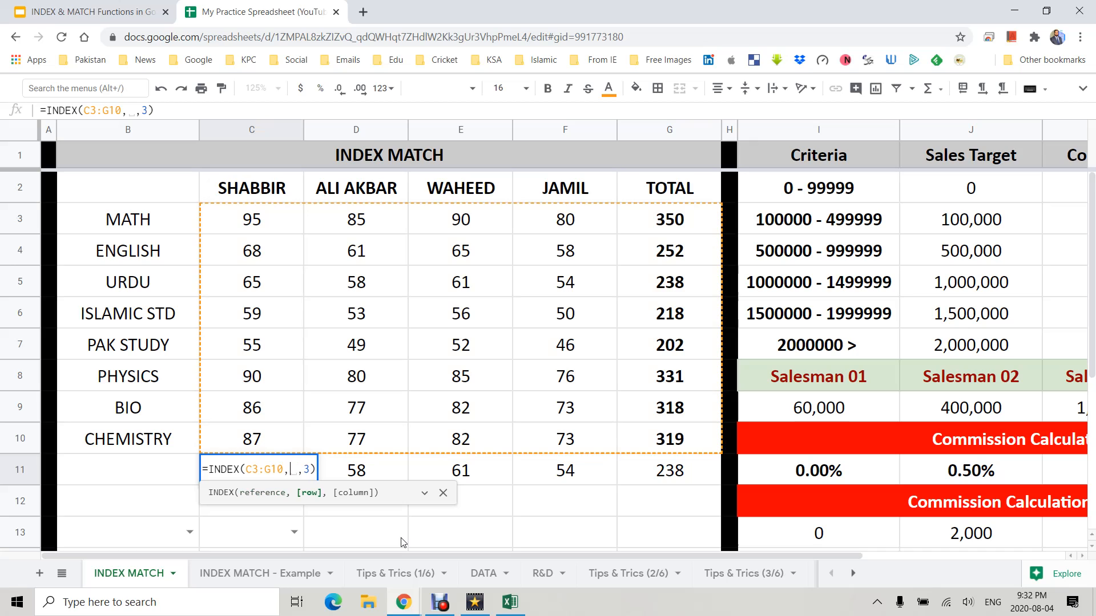
key("BackSpace")
type("0")
key("Return")
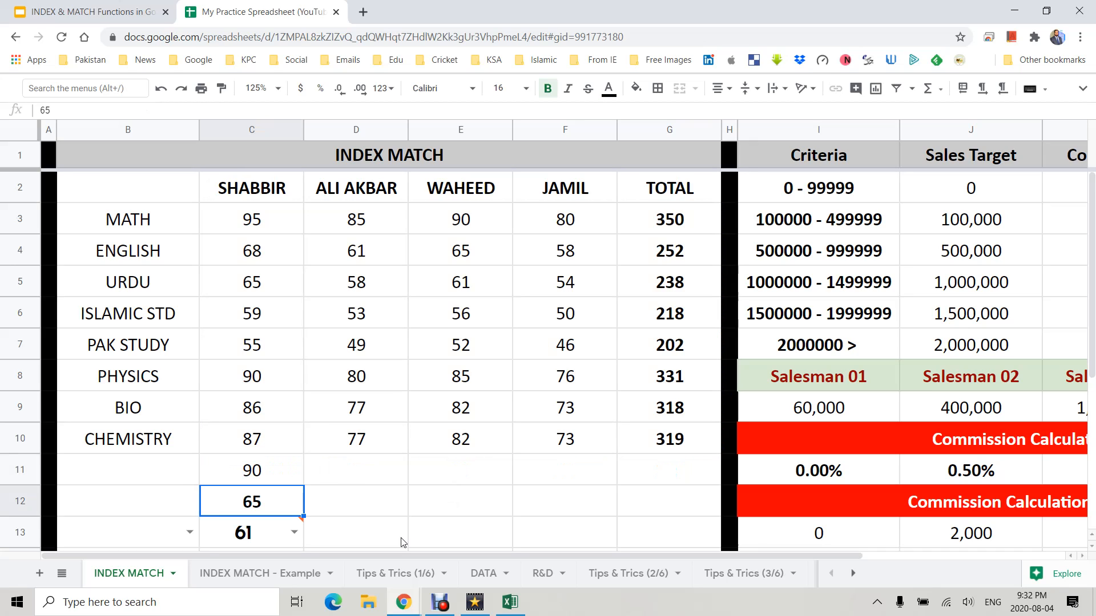
scroll(251, 496, "down", 3)
scroll(246, 482, "up", 3)
scroll(246, 482, "down", 3)
scroll(245, 482, "up", 3)
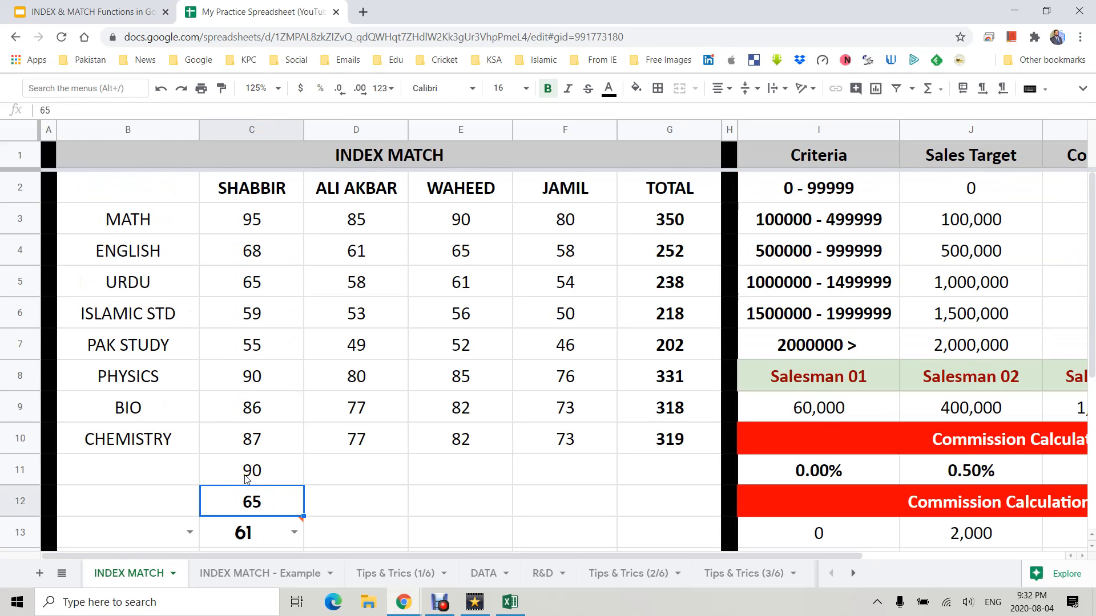
- Delete the 0 row argument in C11's INDEX formula, leaving the row blank
left_click(247, 479)
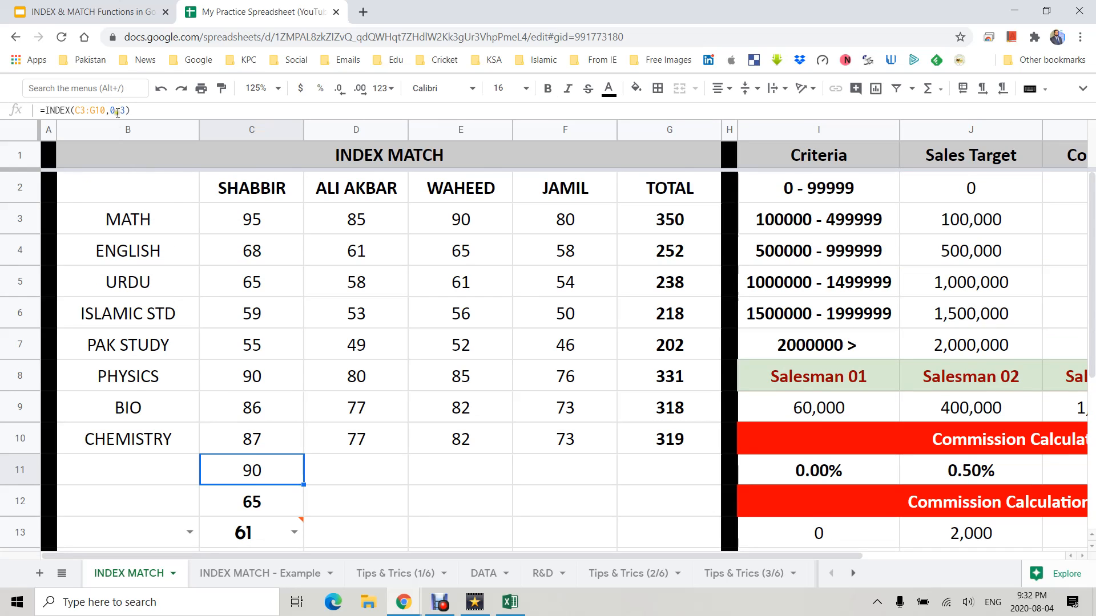
left_click(112, 113)
key("BackSpace")
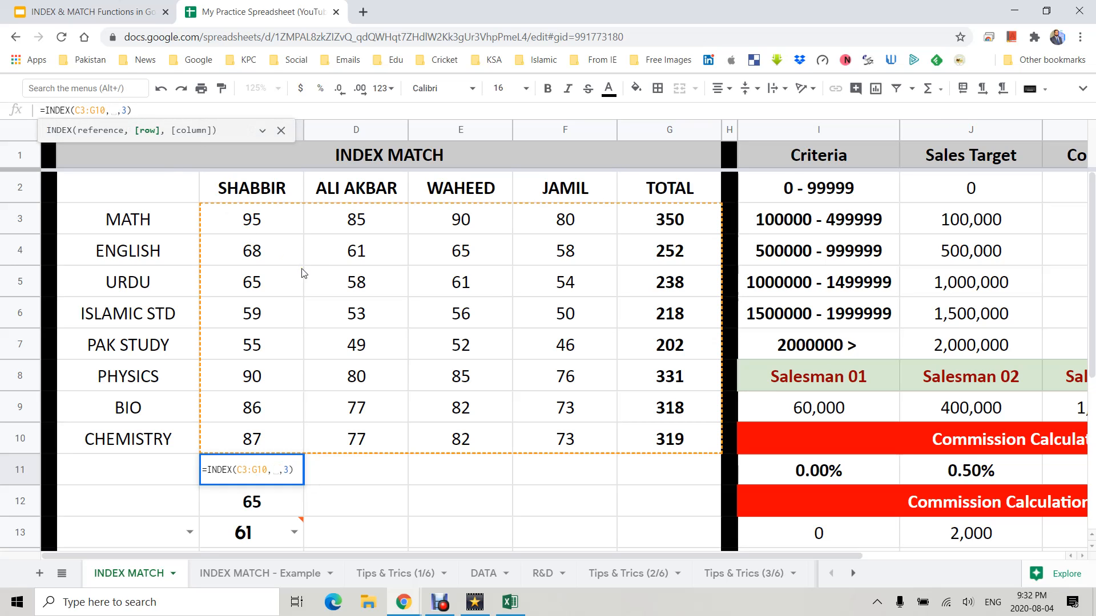
key("Return")
- Reduce C11's INDEX formula to only the C3:G10 range
left_click(242, 475)
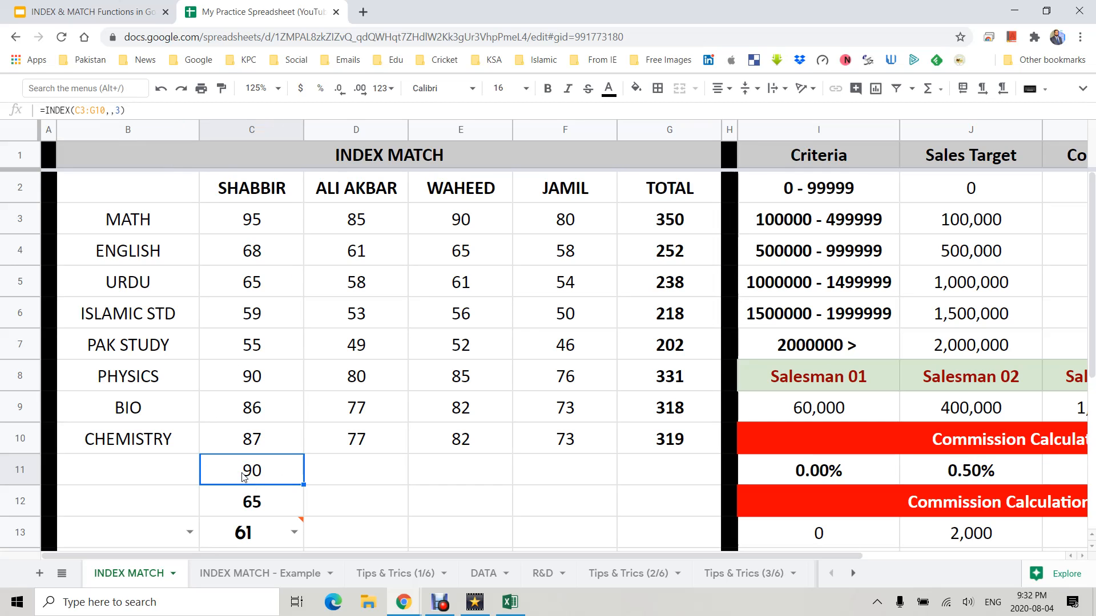
double_click(243, 475)
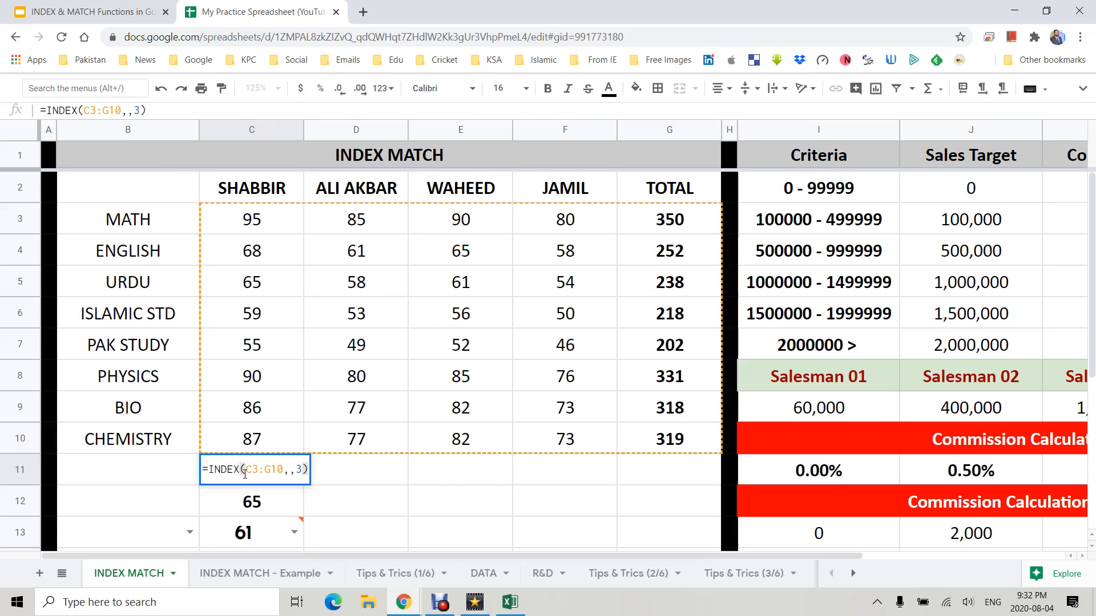
key("BackSpace")
key("BackSpace")
key("BackSpace")
key("BackSpace")
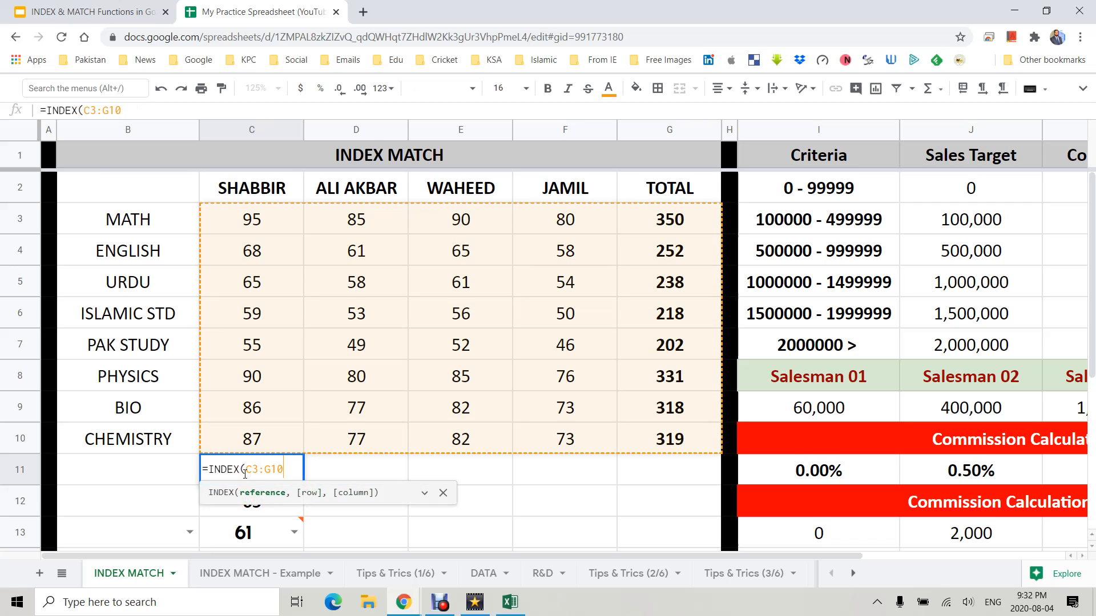
key("Return")
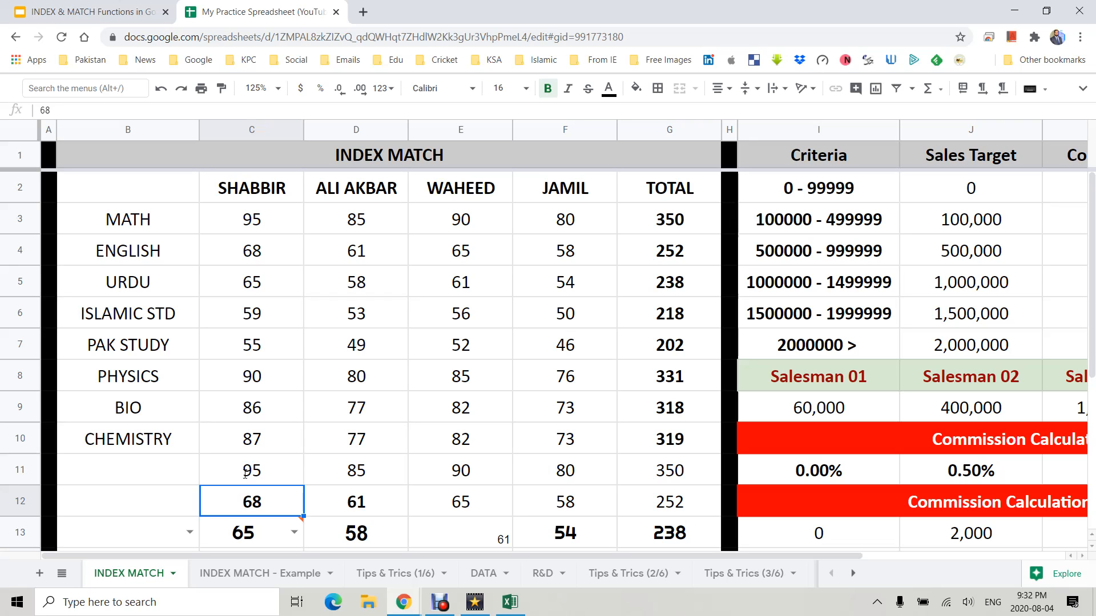
- Set C11's INDEX formula to =INDEX(C3:G10,1,2)
left_click(245, 474)
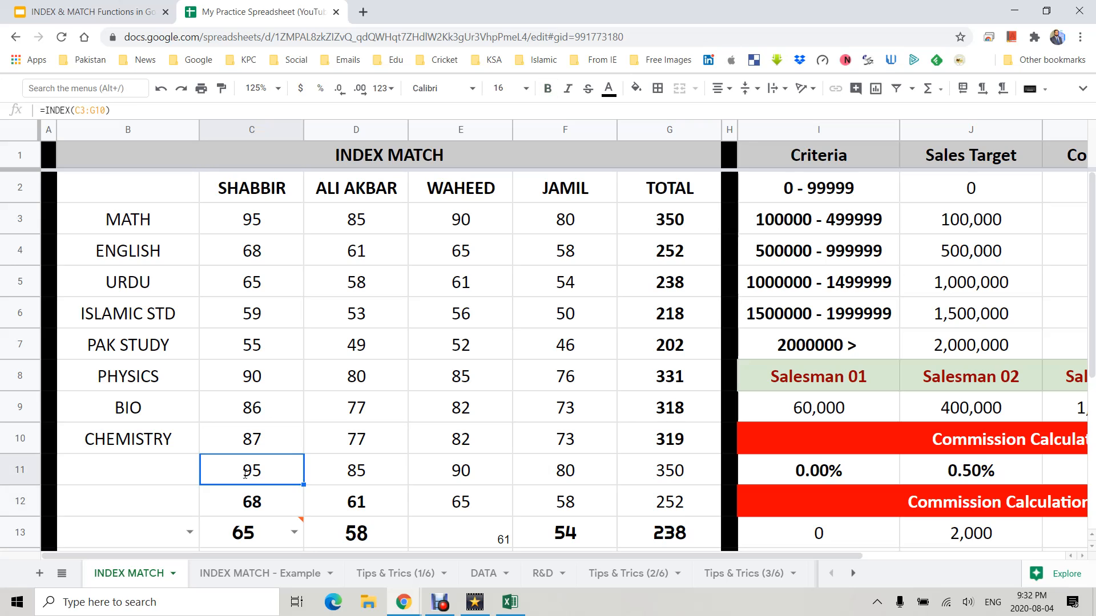
double_click(246, 473)
type(",1")
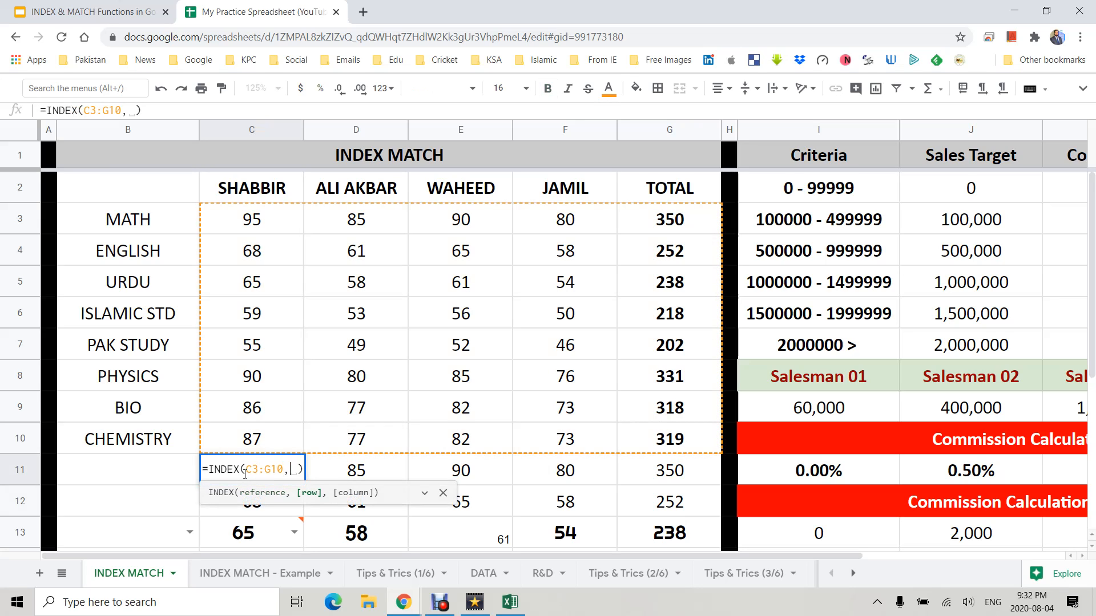
type(",2")
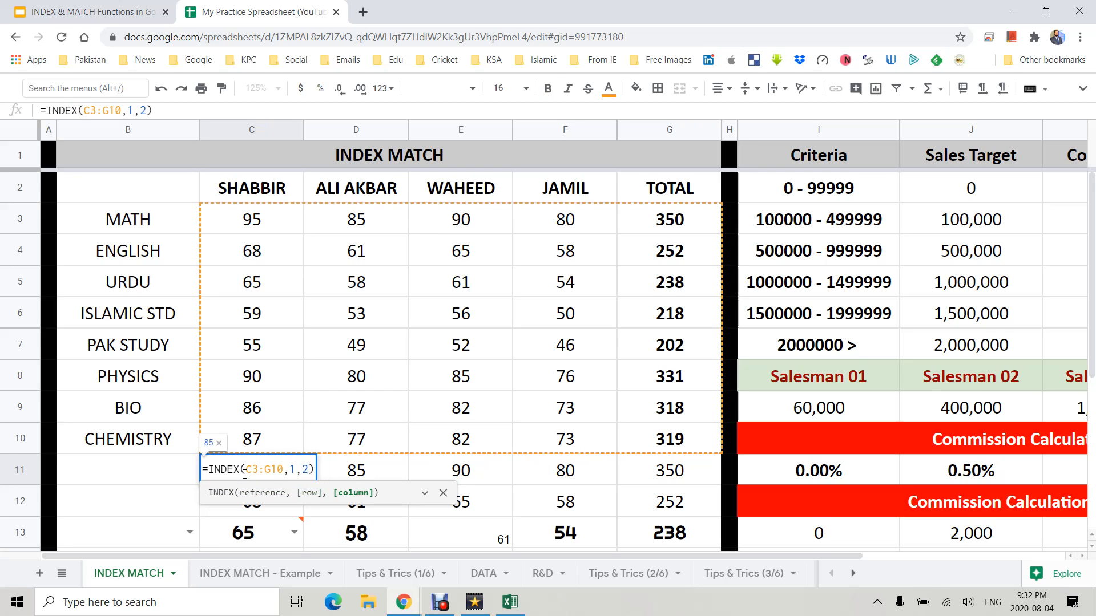
key("Return")
left_click(246, 474)
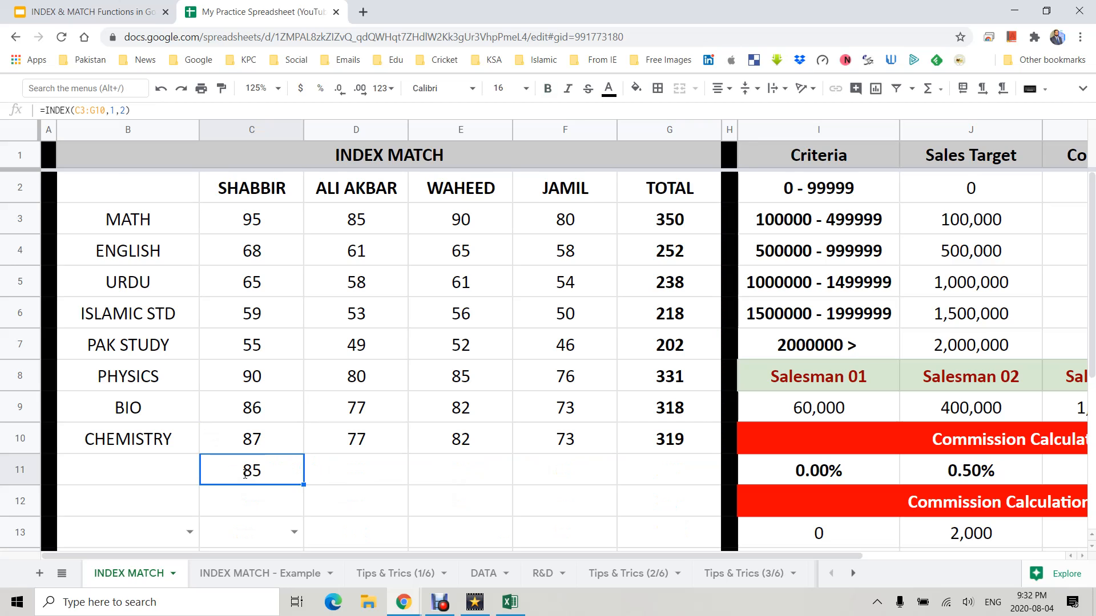
- Enter a MATCH formula in D11 that finds B9 within B3:B10 with exact match type 0
key("Right")
type("=MAX(")
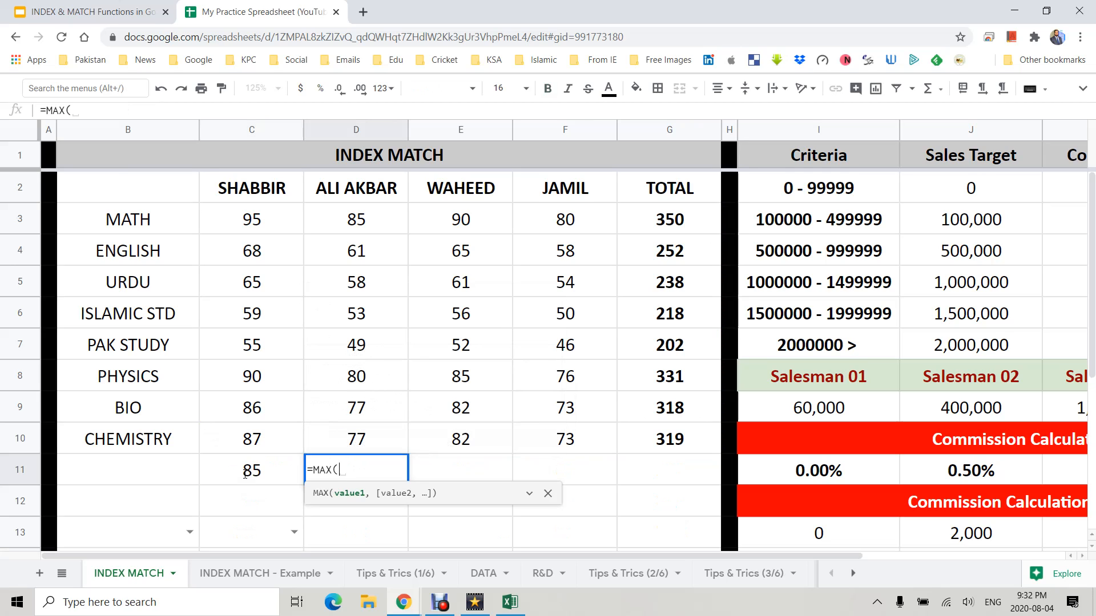
key("BackSpace")
key("BackSpace")
type("TCH(")
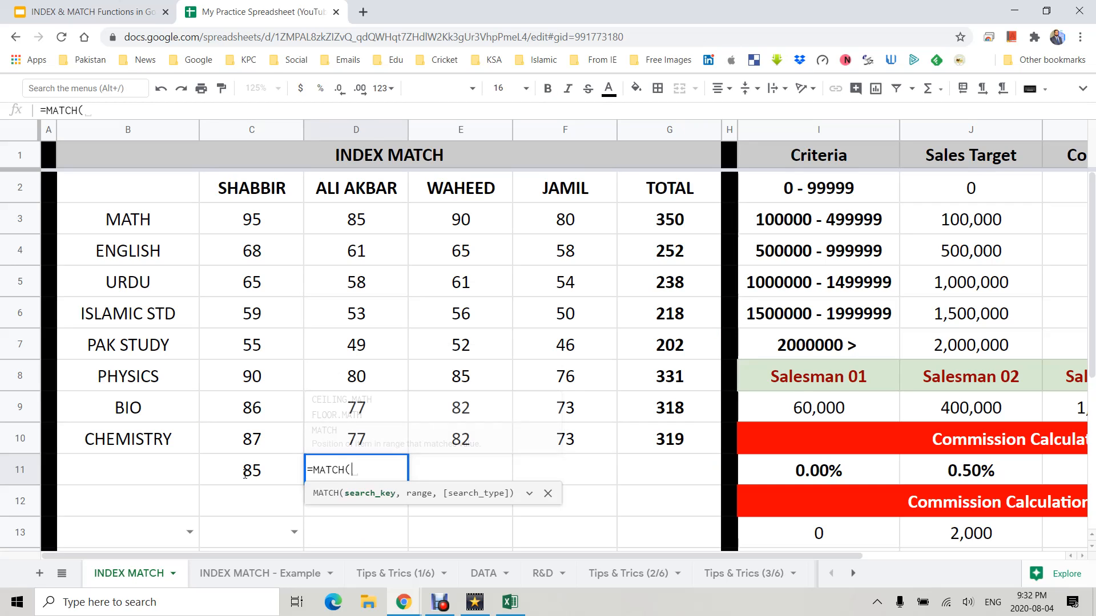
left_click(126, 407)
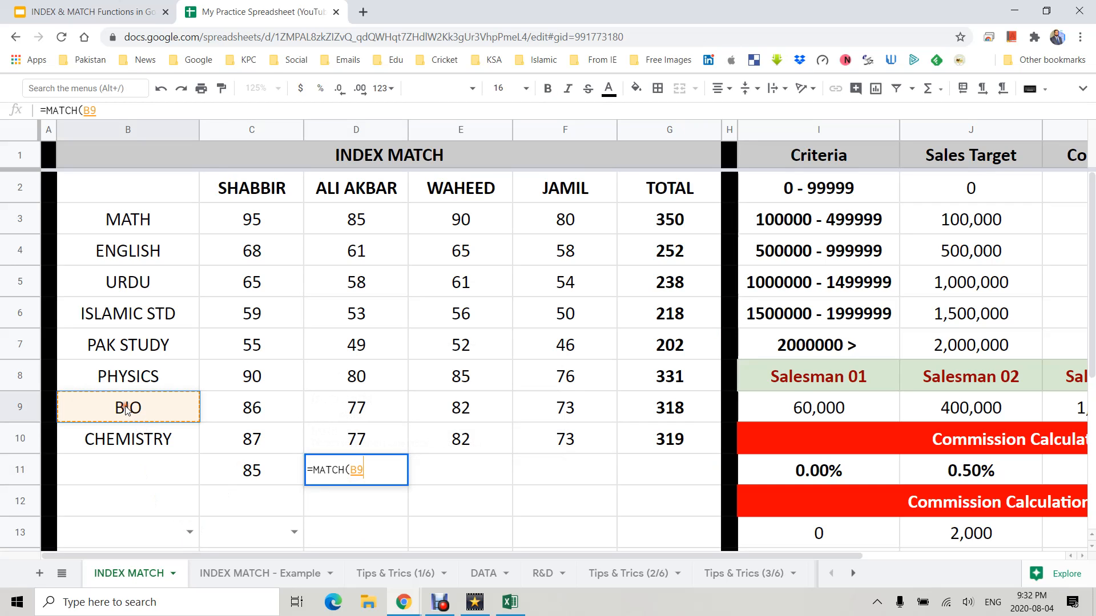
type(",")
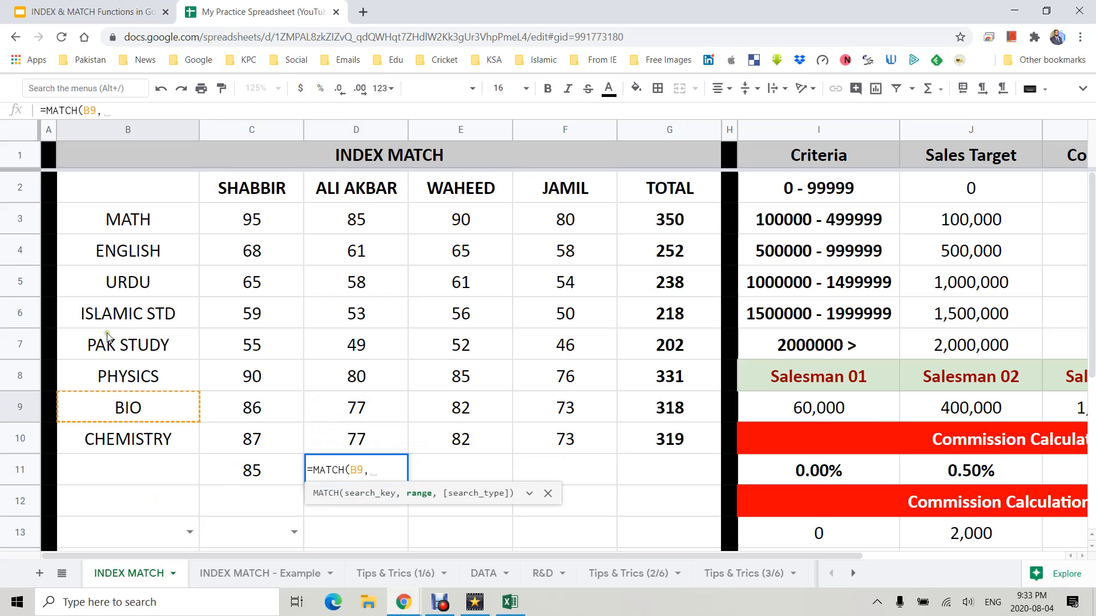
left_click_drag(135, 221, 143, 436)
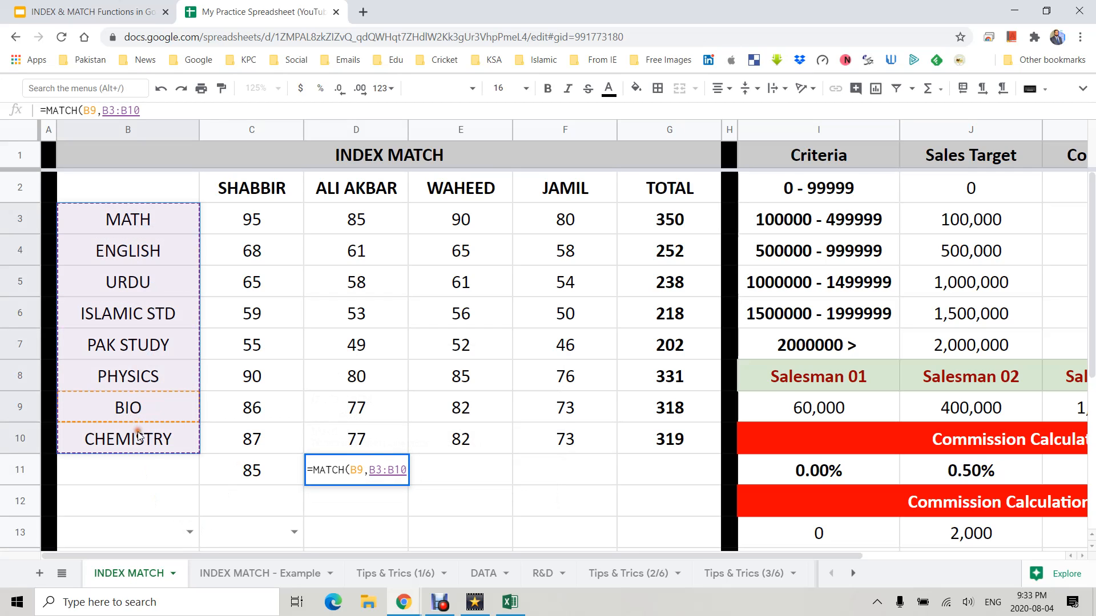
type(",")
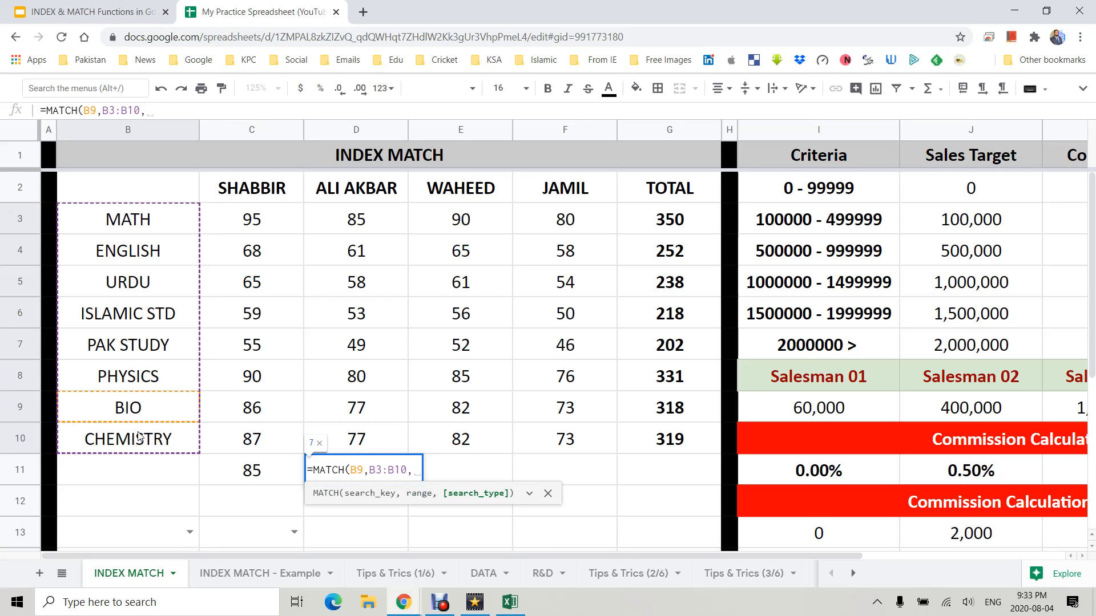
type("0")
key("Return")
key("Up")
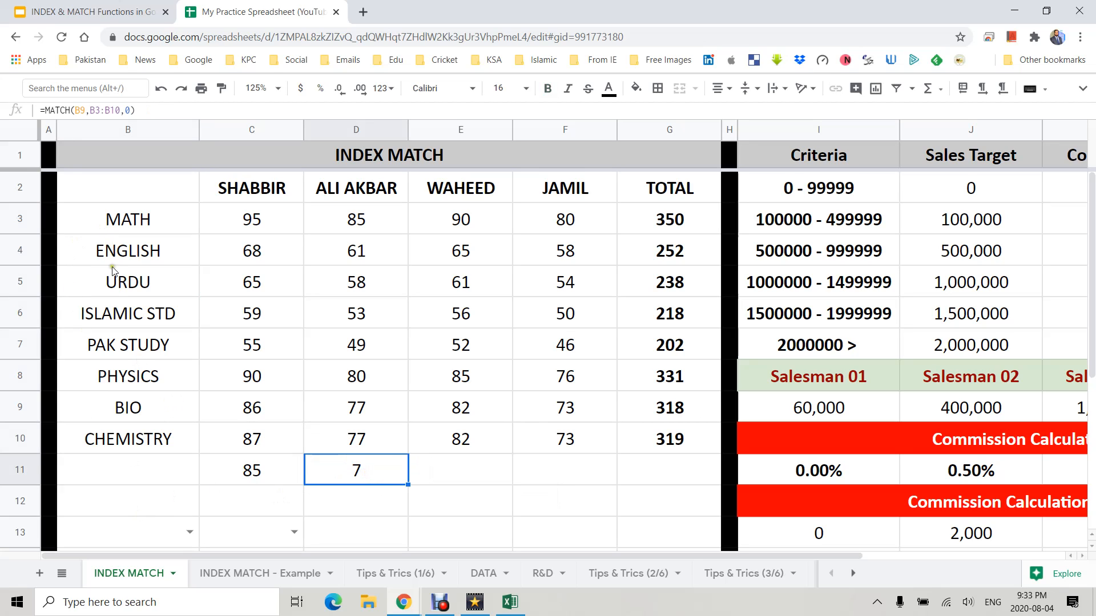
- Try changing the search type of D11's MATCH formula to 1, then undo the change
left_click(120, 349)
left_click(123, 384)
left_click(131, 415)
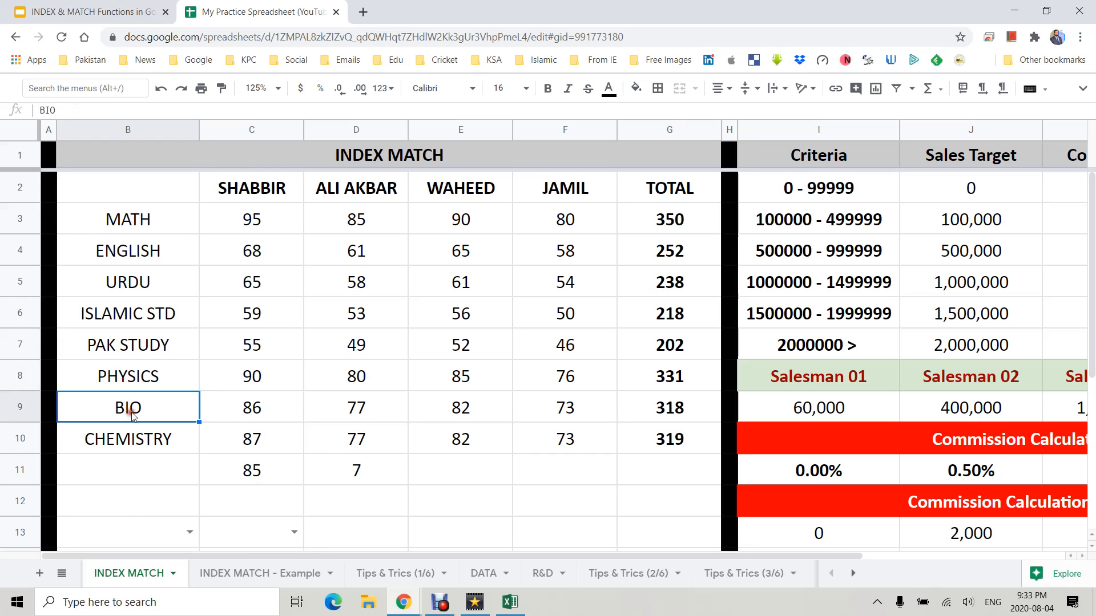
left_click(359, 474)
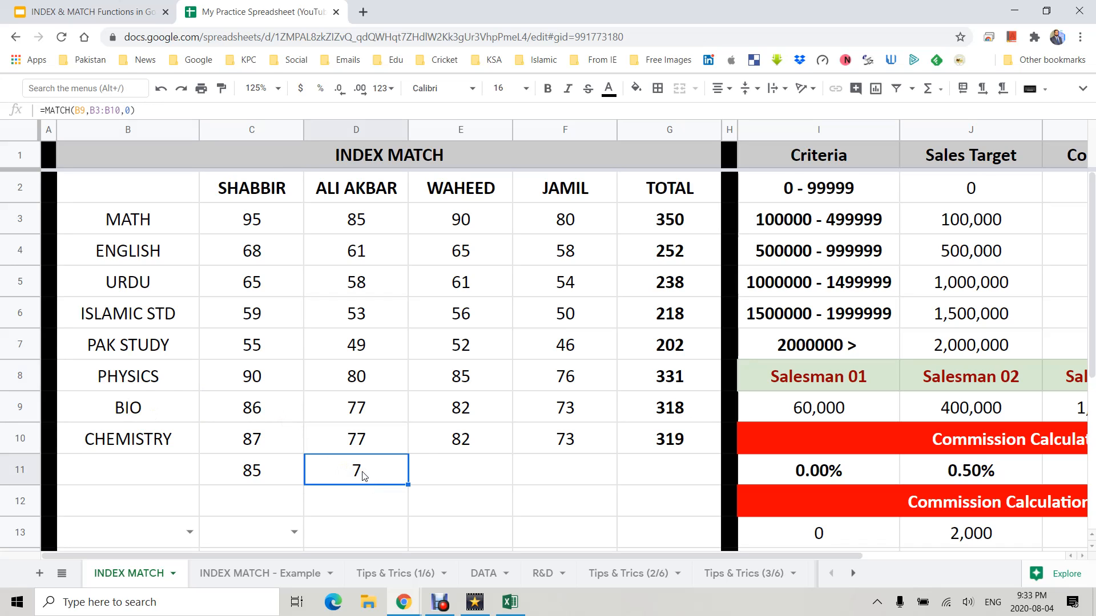
double_click(363, 476)
key("Left")
key("shift+Left")
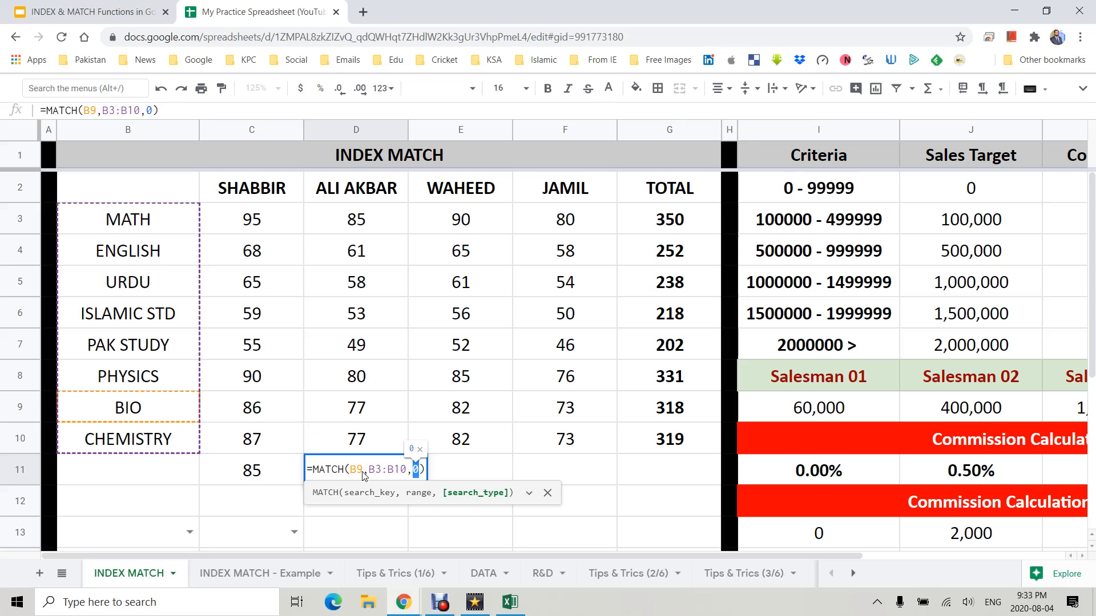
type("1")
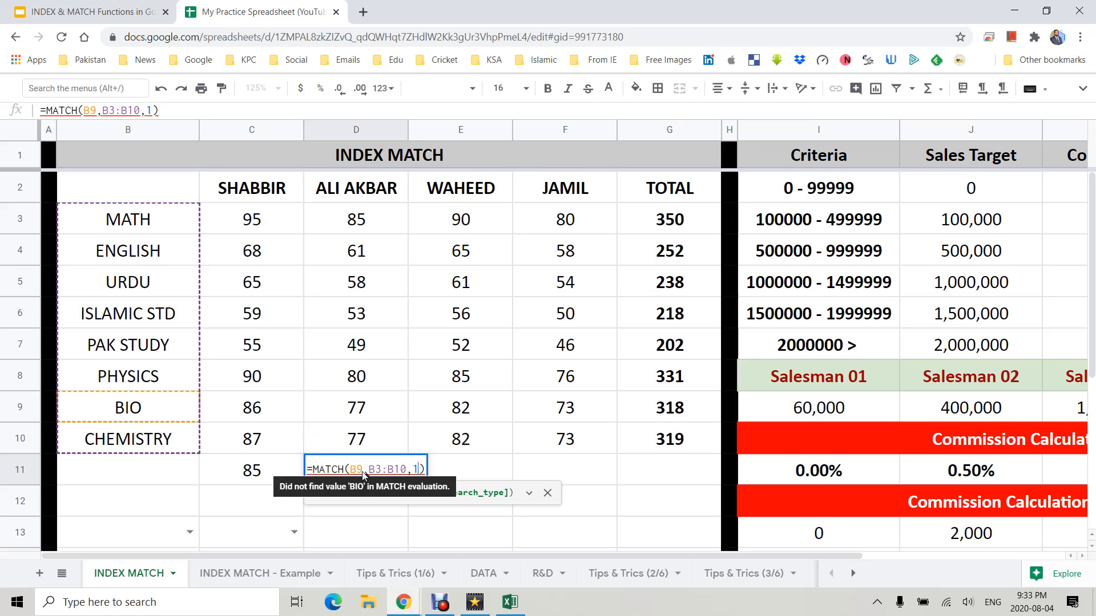
key("Escape")
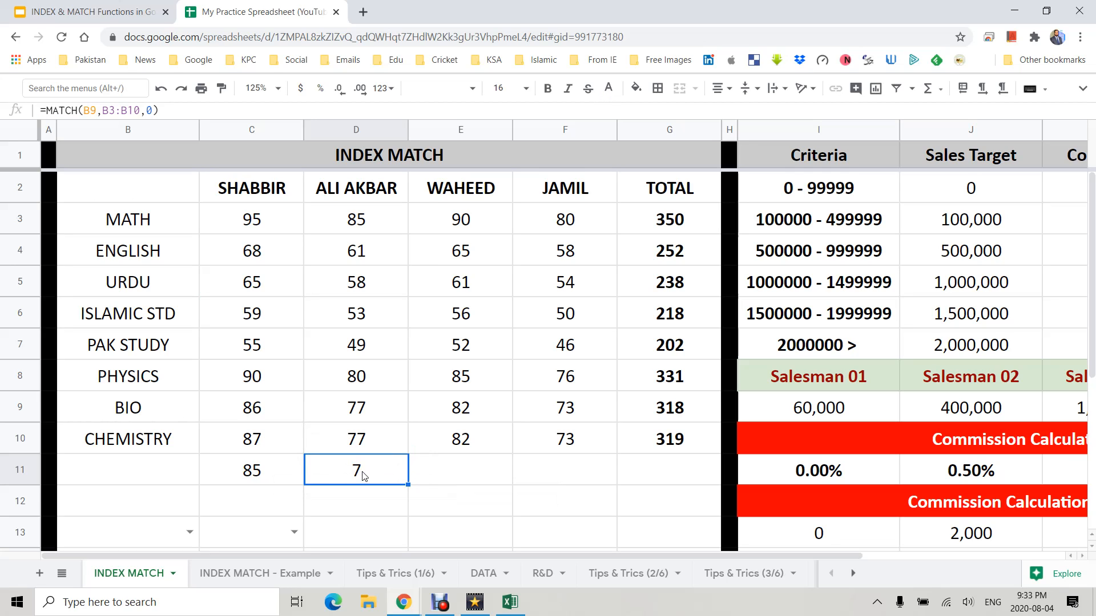
double_click(364, 476)
type("-1")
key("Return")
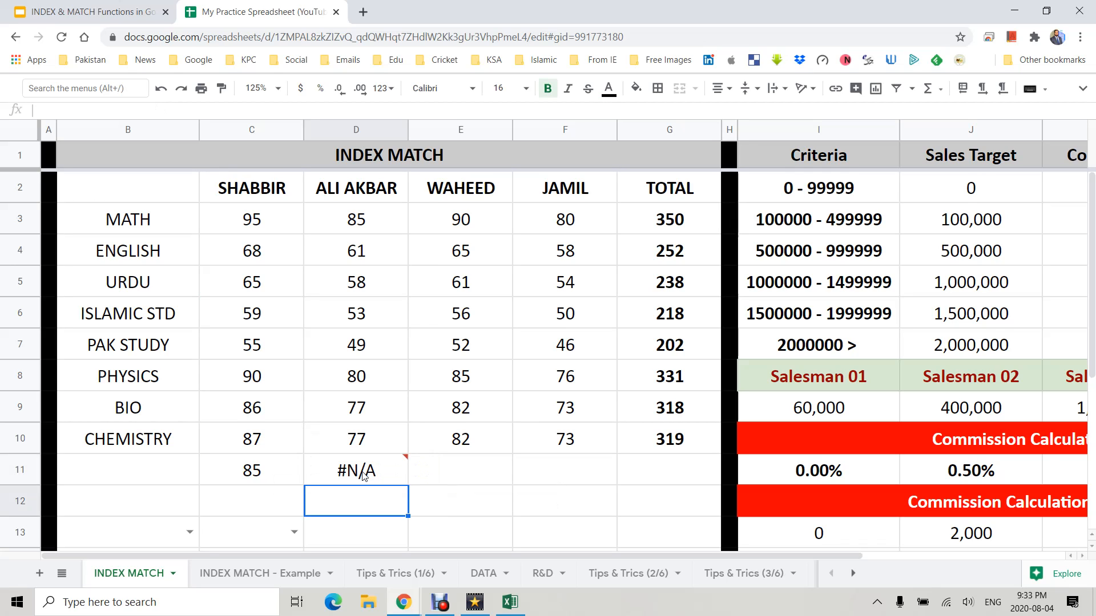
left_click(363, 476)
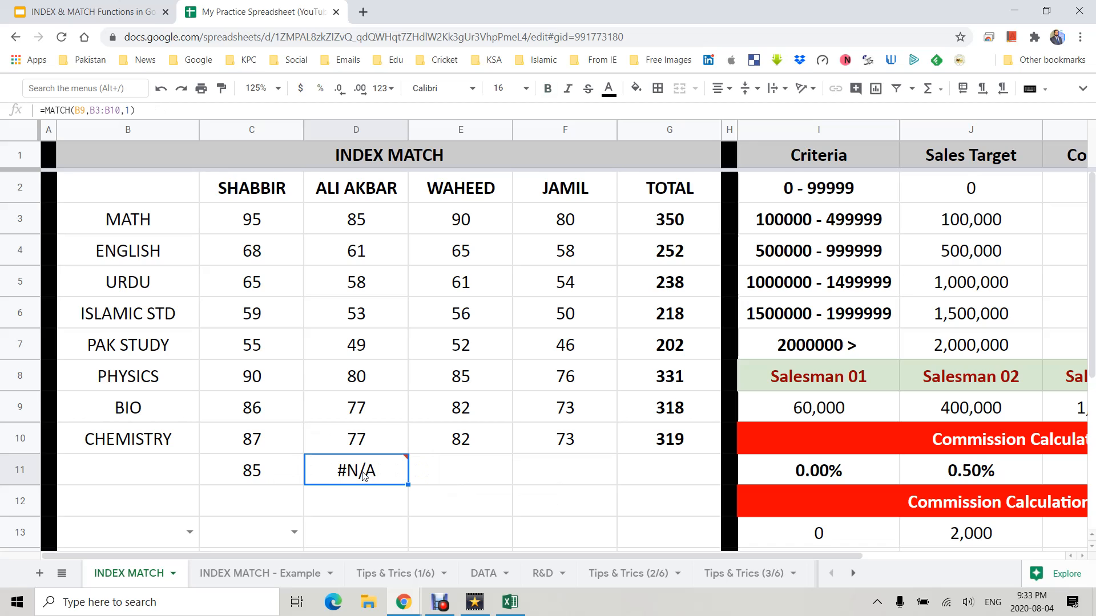
key("ctrl+z")
key("Return")
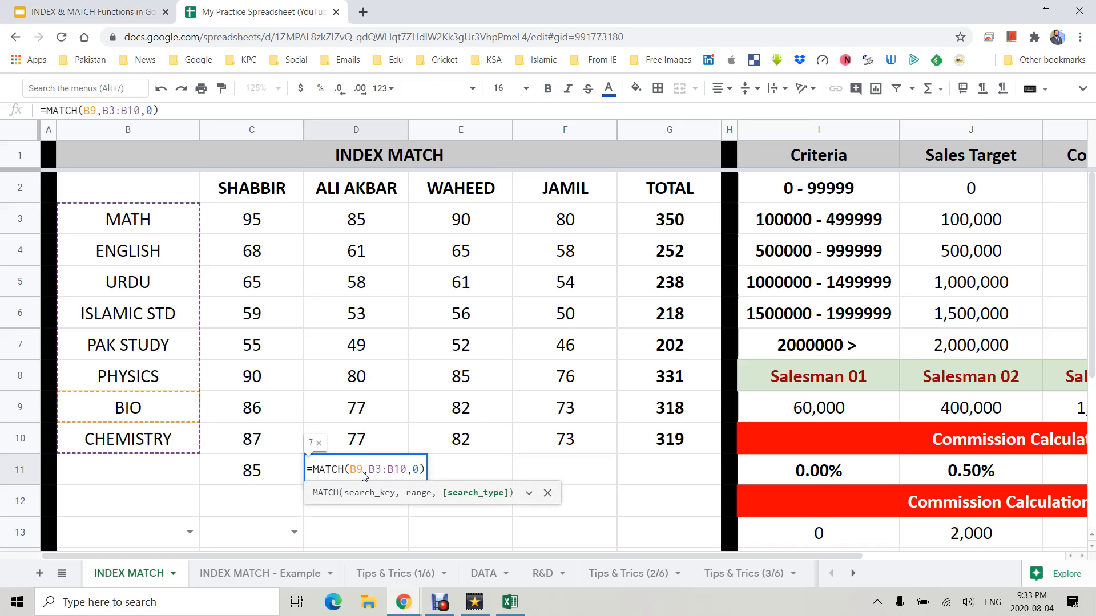
key("Escape")
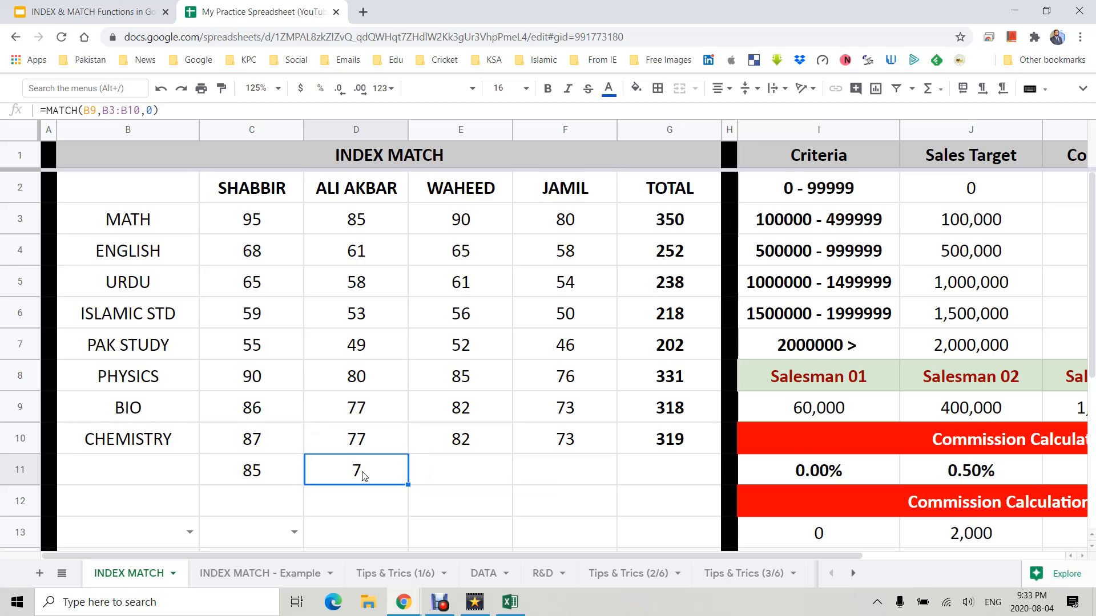
- Enter =MATCH(C2,C2:G2,0) in E11 to find a name's position in the header row
key("Right")
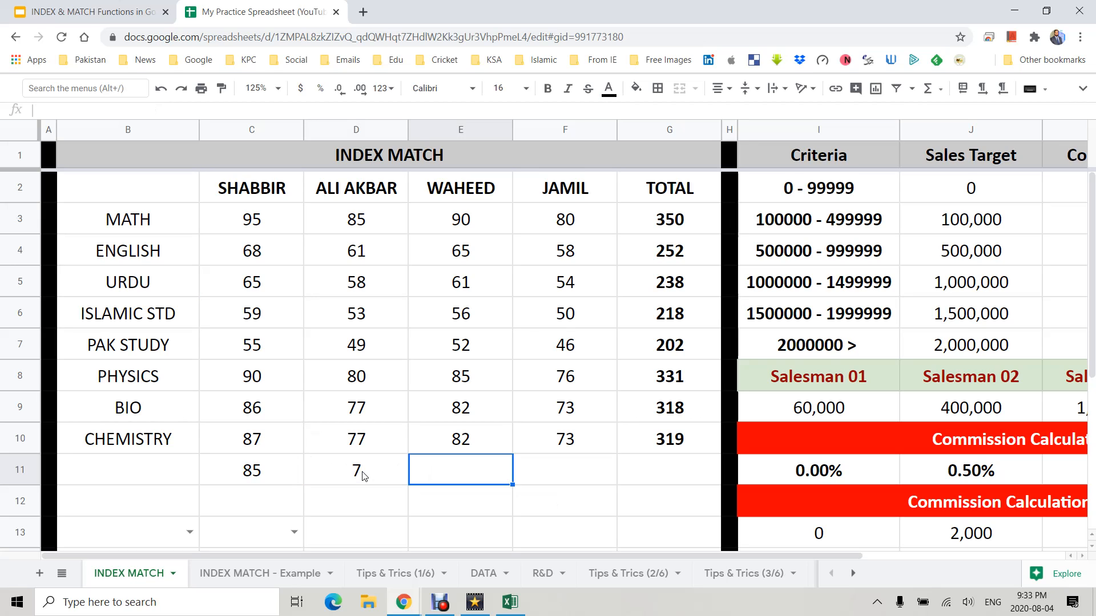
type("=")
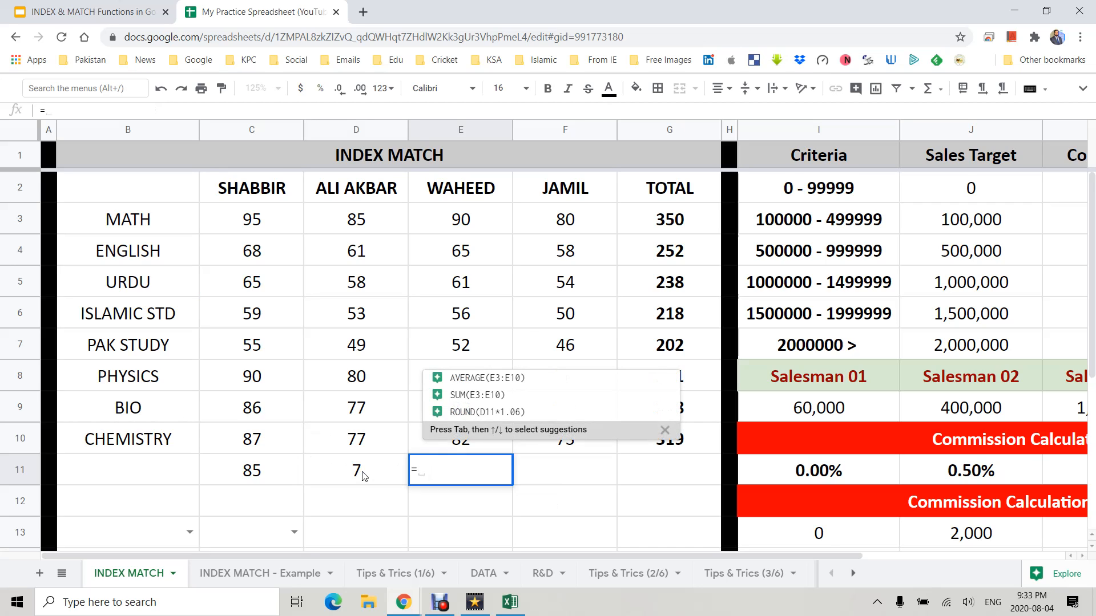
type("MATCH(")
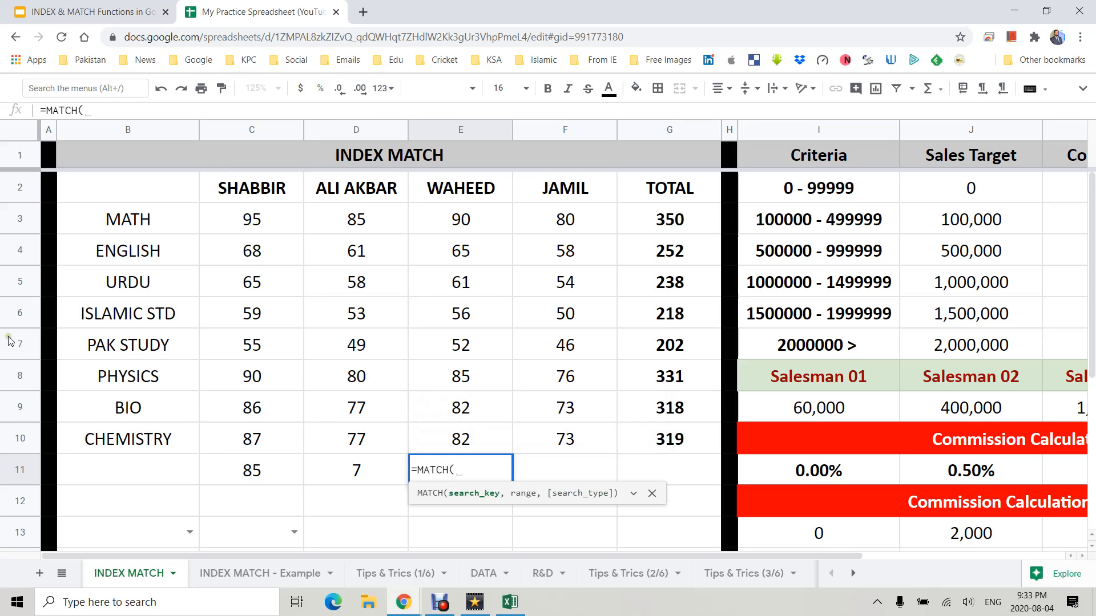
left_click_drag(245, 188, 644, 198)
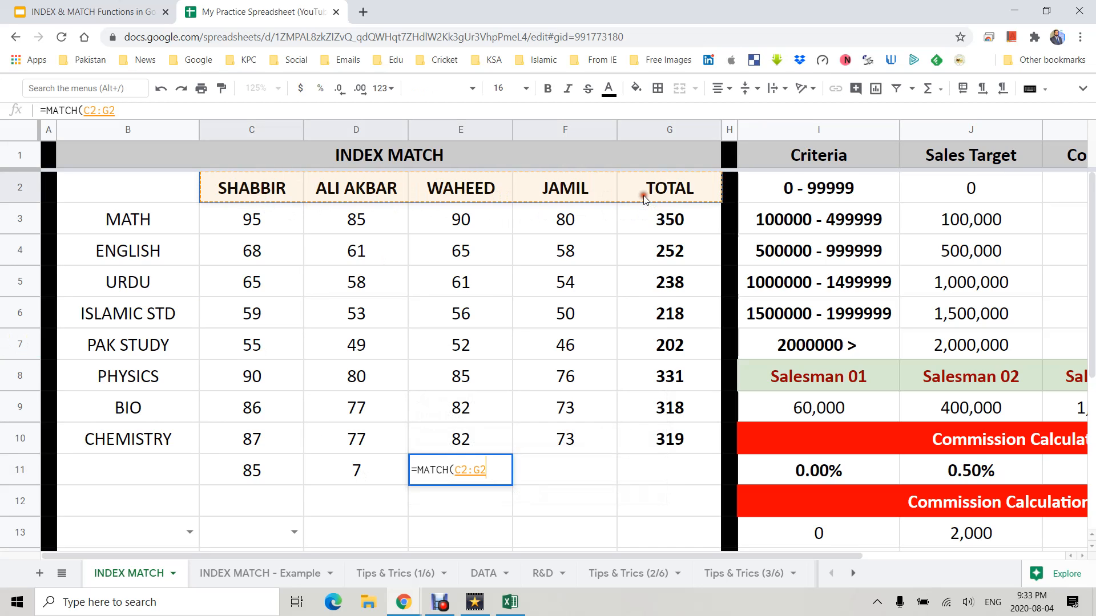
key("BackSpace")
key("BackSpace")
key("BackSpace")
key("BackSpace")
key("BackSpace")
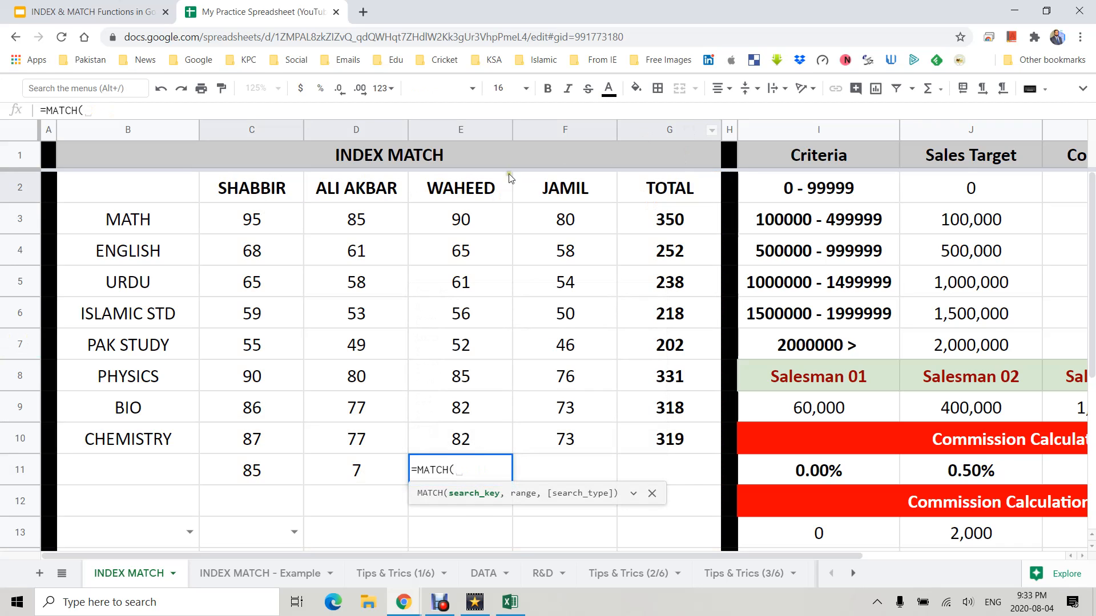
left_click(291, 197)
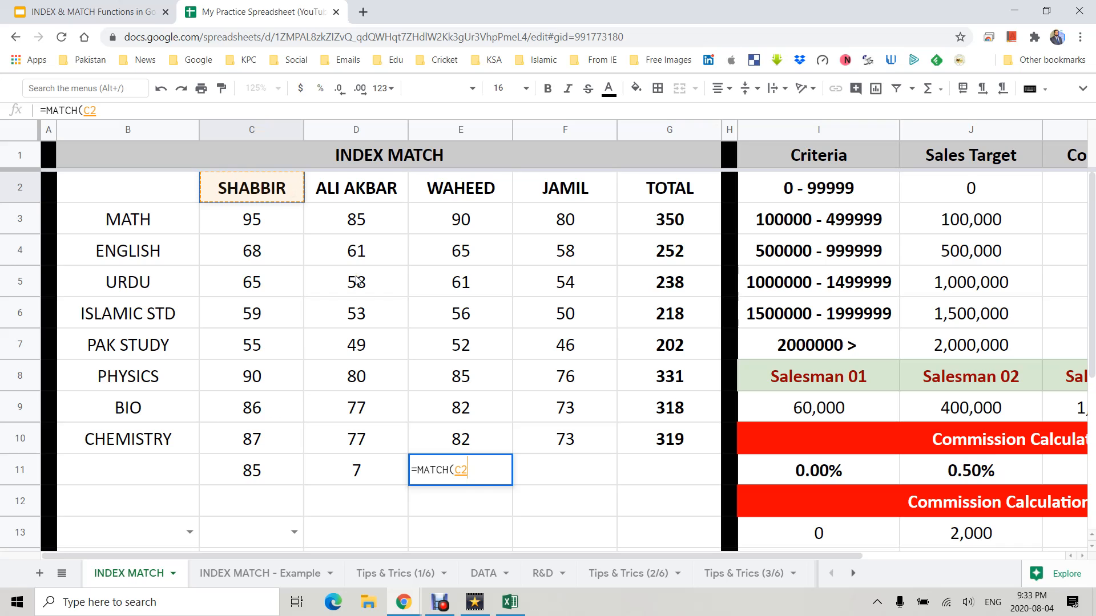
type(",")
left_click_drag(257, 189, 622, 187)
type(",0)")
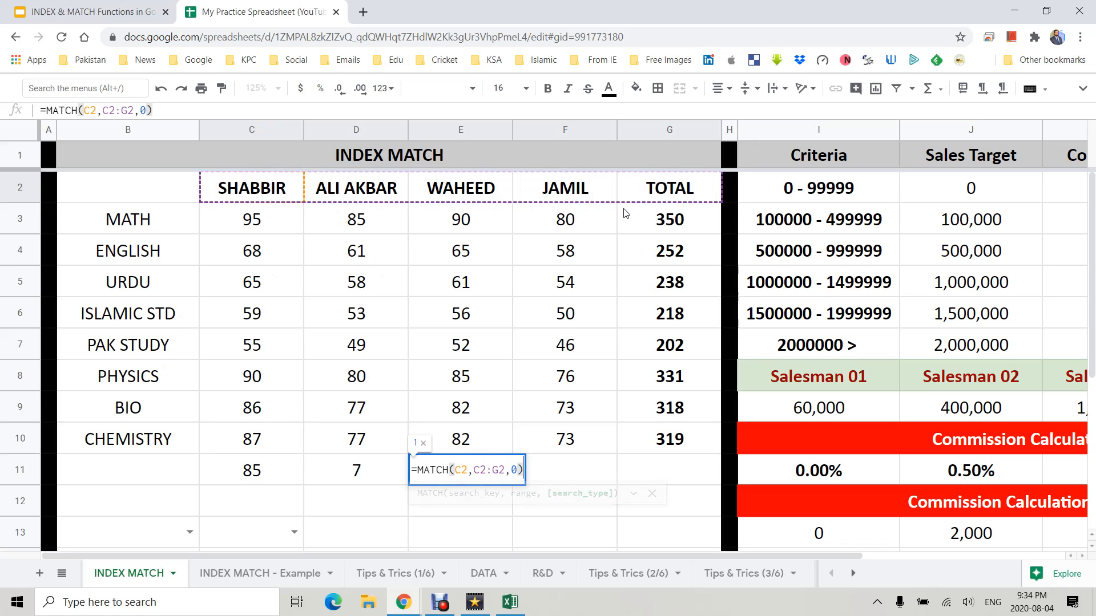
key("Return")
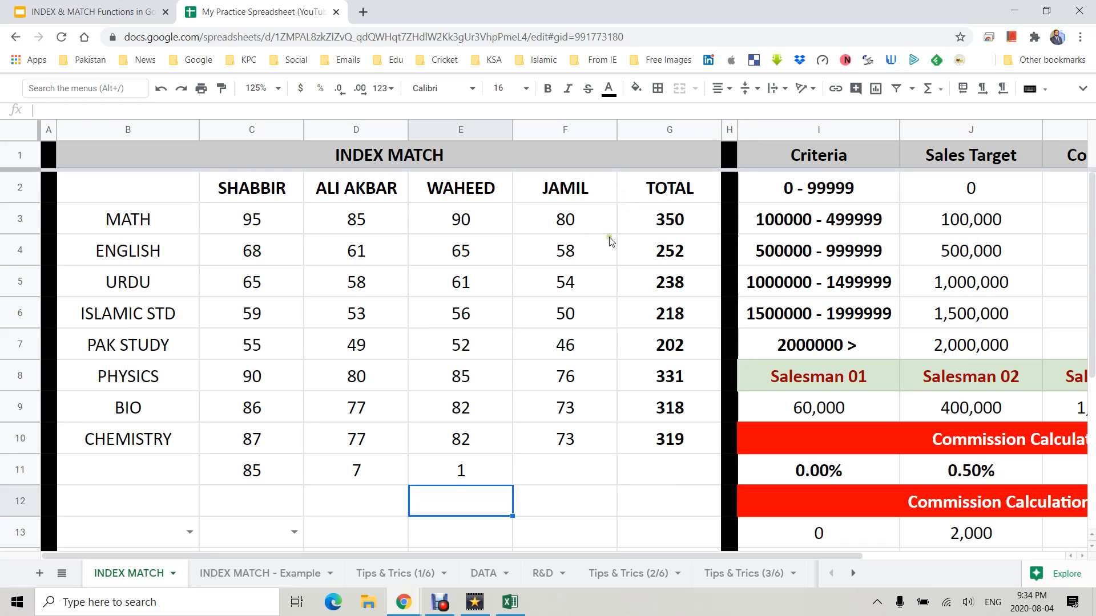
- Change E11's MATCH lookup value from C2 to E2
left_click(282, 196)
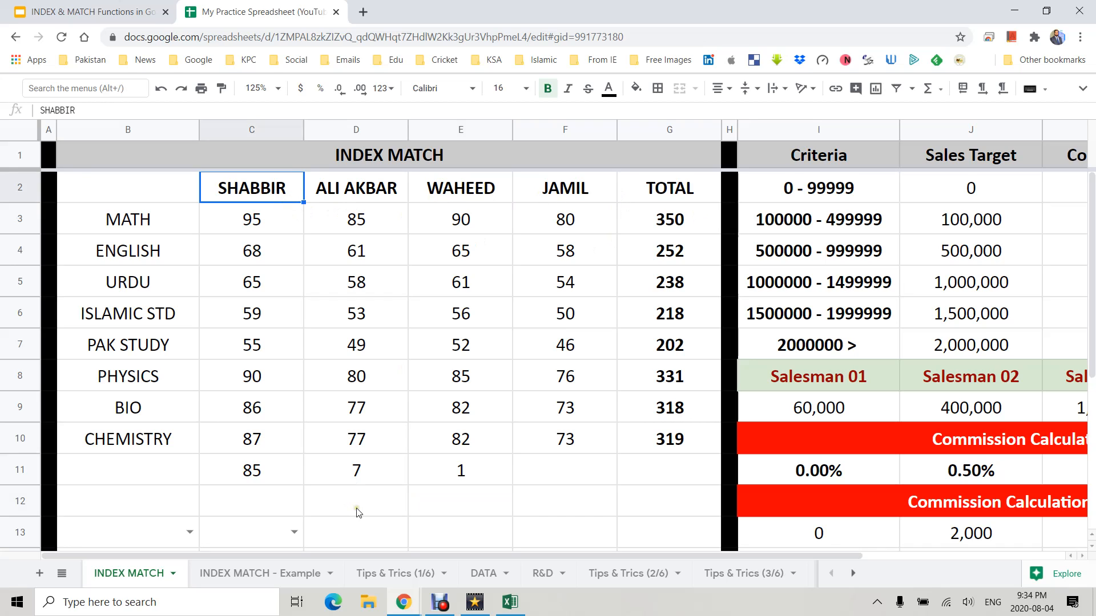
left_click(443, 475)
double_click(451, 472)
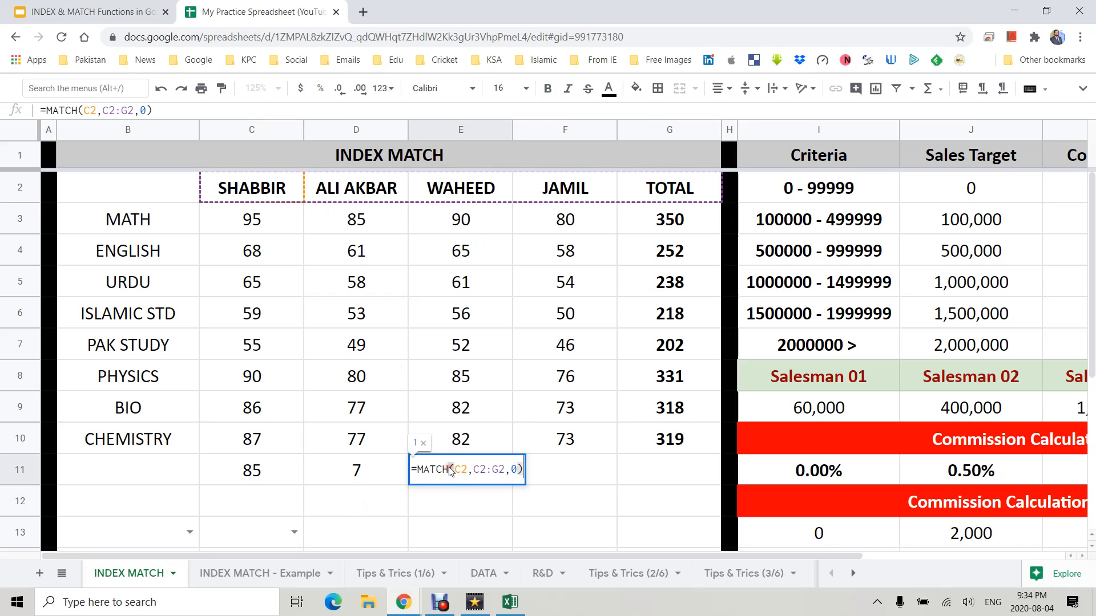
left_click_drag(455, 470, 463, 472)
type("e")
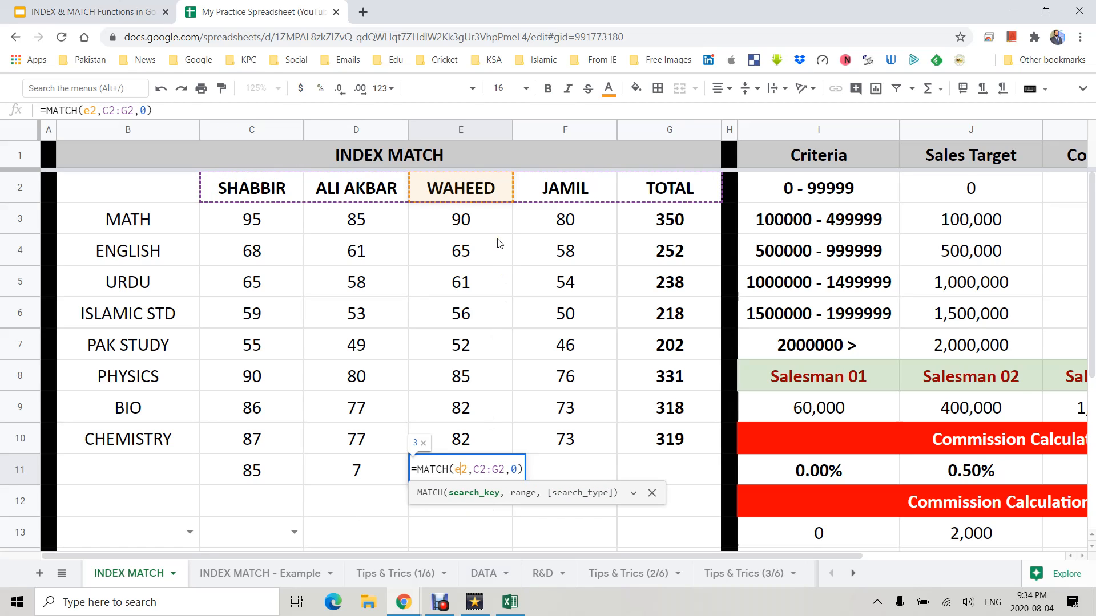
key("Return")
- Rewrite C11's INDEX formula to take its row from D11 and its column from E11
key("Up")
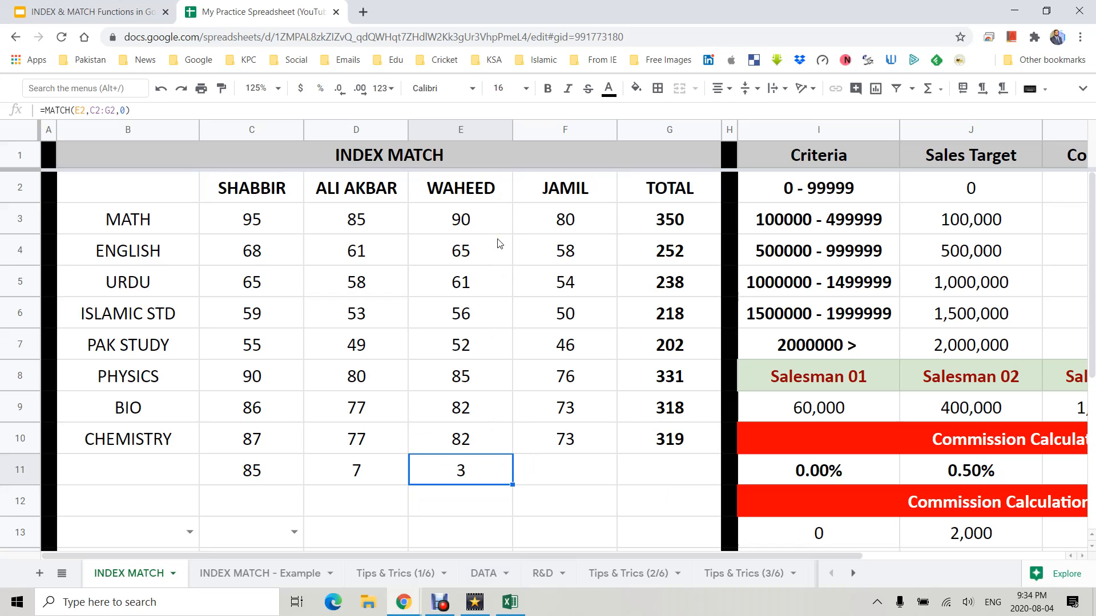
key("Left")
key("Left")
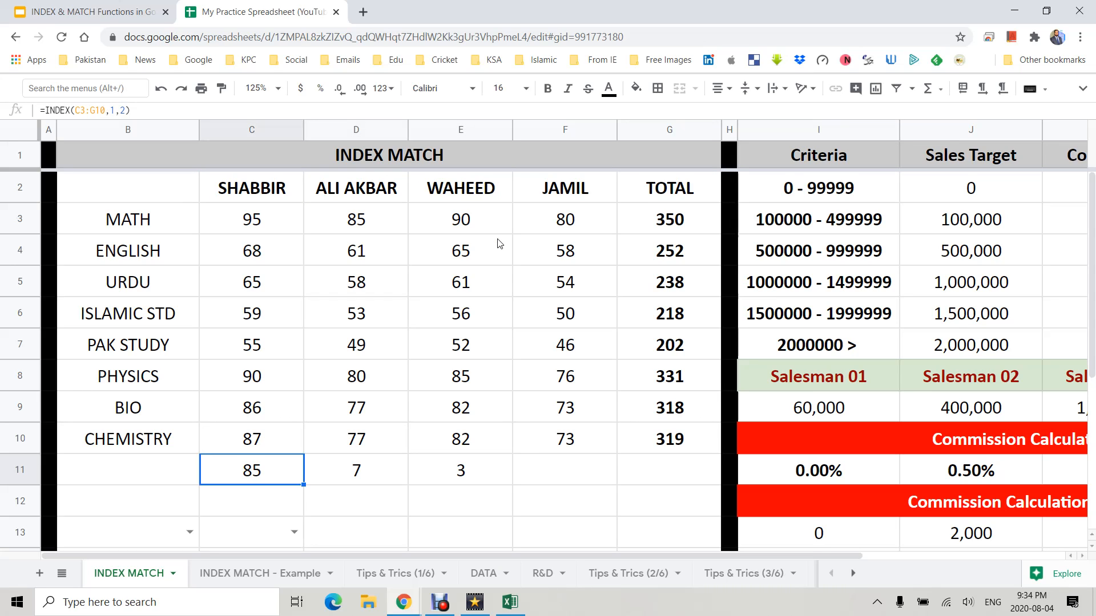
key("F2")
key("shift+Left")
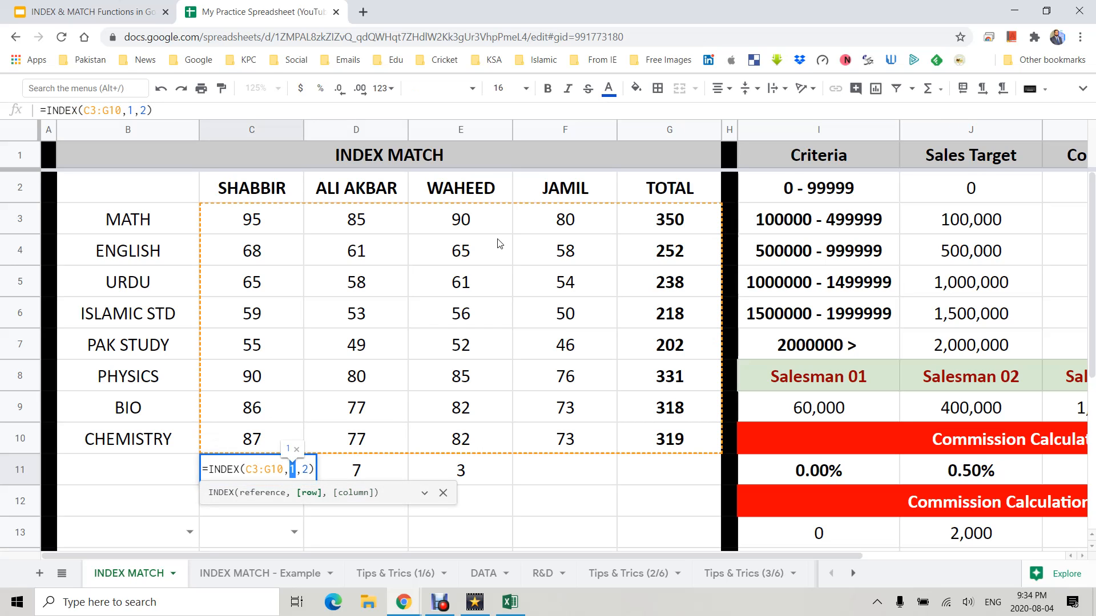
key("BackSpace")
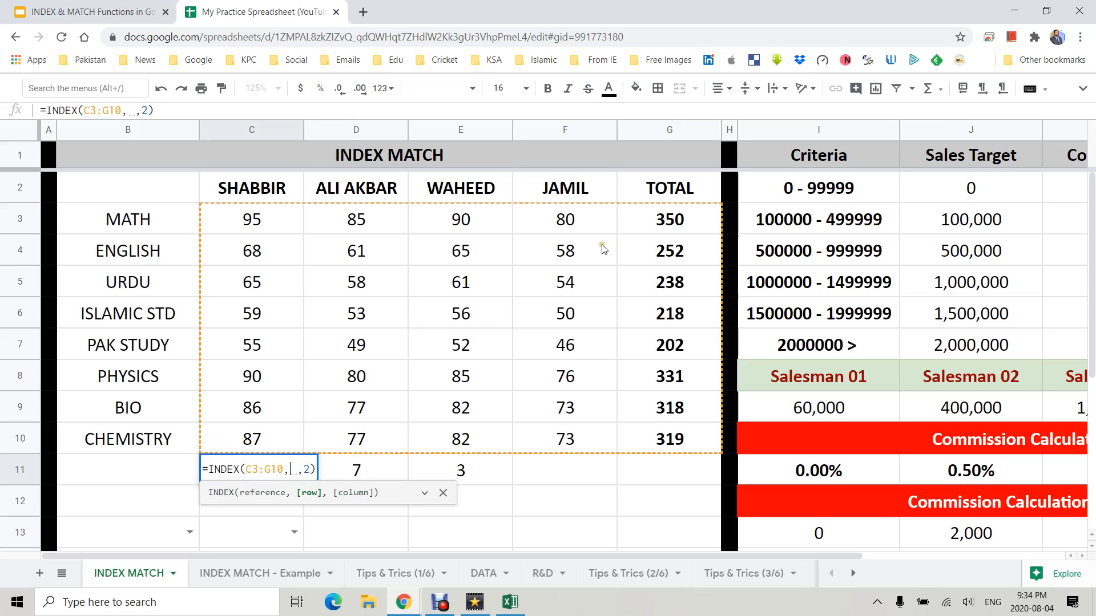
left_click(362, 471)
double_click(322, 469)
key("BackSpace")
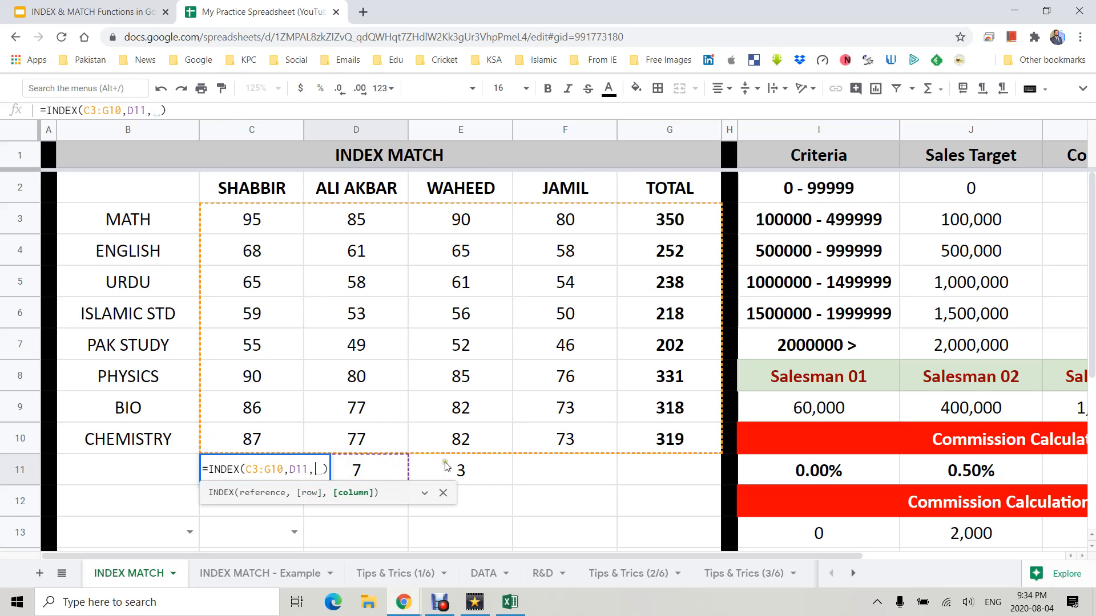
left_click(456, 467)
key("Return")
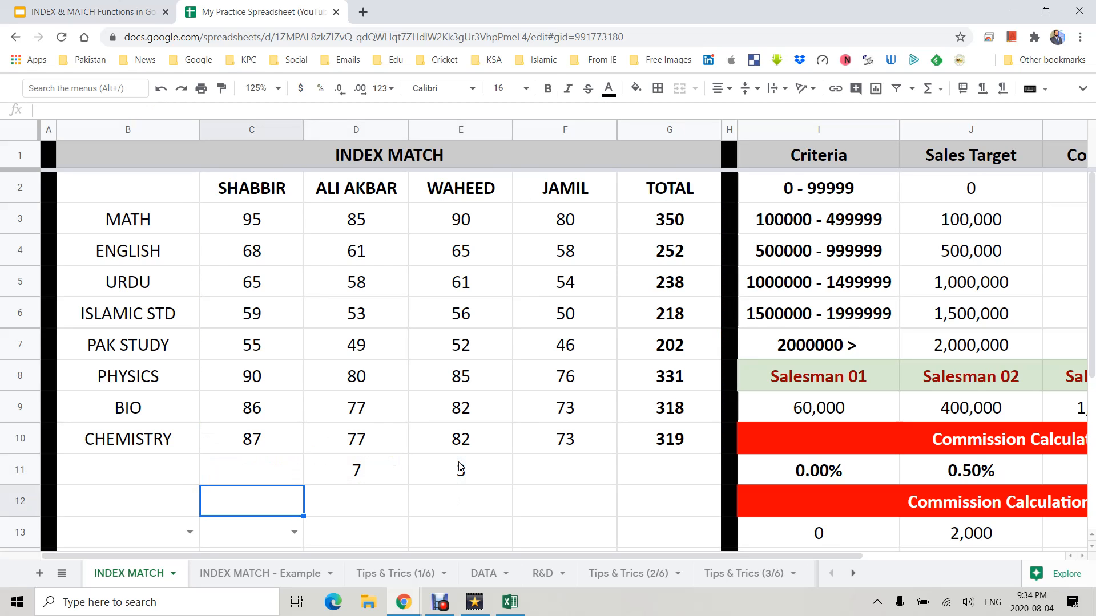
key("Up")
key("Right")
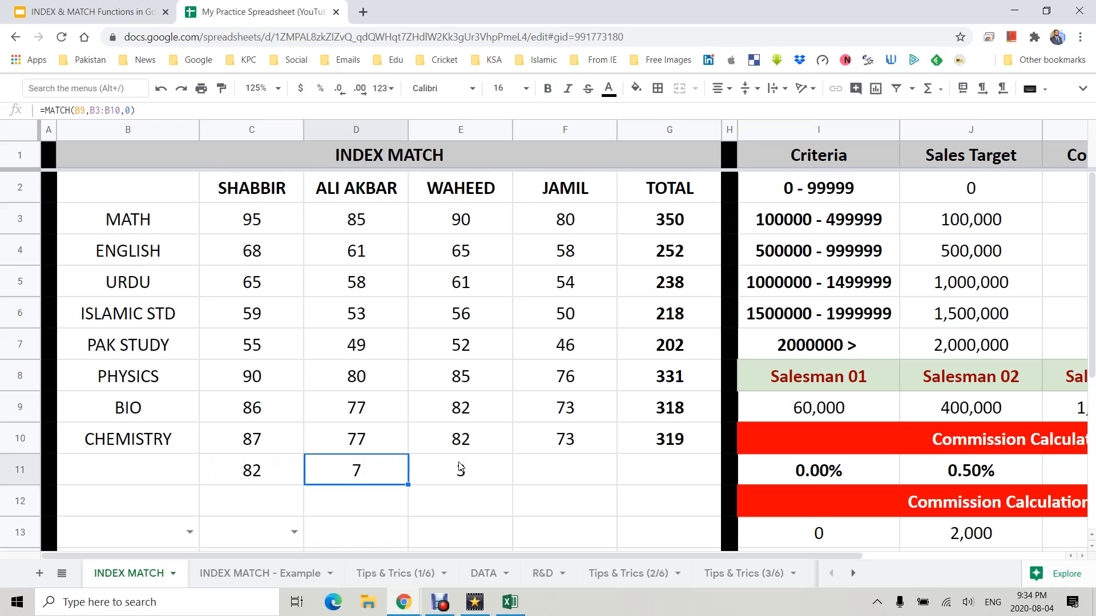
key("Left")
key("Up")
key("Up")
key("Up")
key("Up")
key("Up")
key("Up")
key("Up")
key("Up")
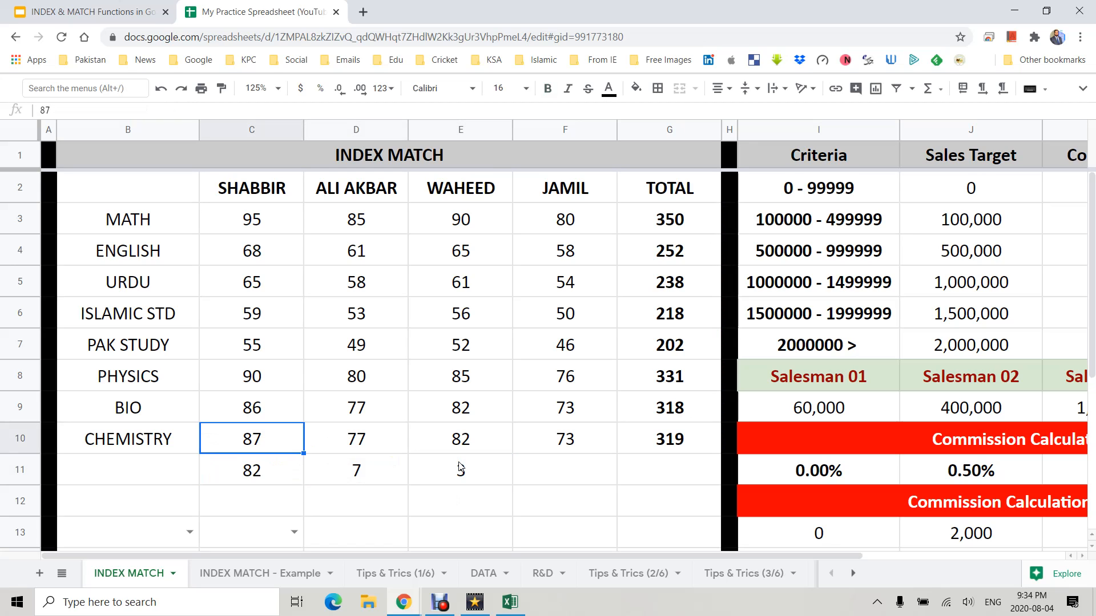
- Set the lookup value of D11's MATCH formula to B7
key("Down")
key("Down")
key("Down")
key("Down")
key("Down")
key("Down")
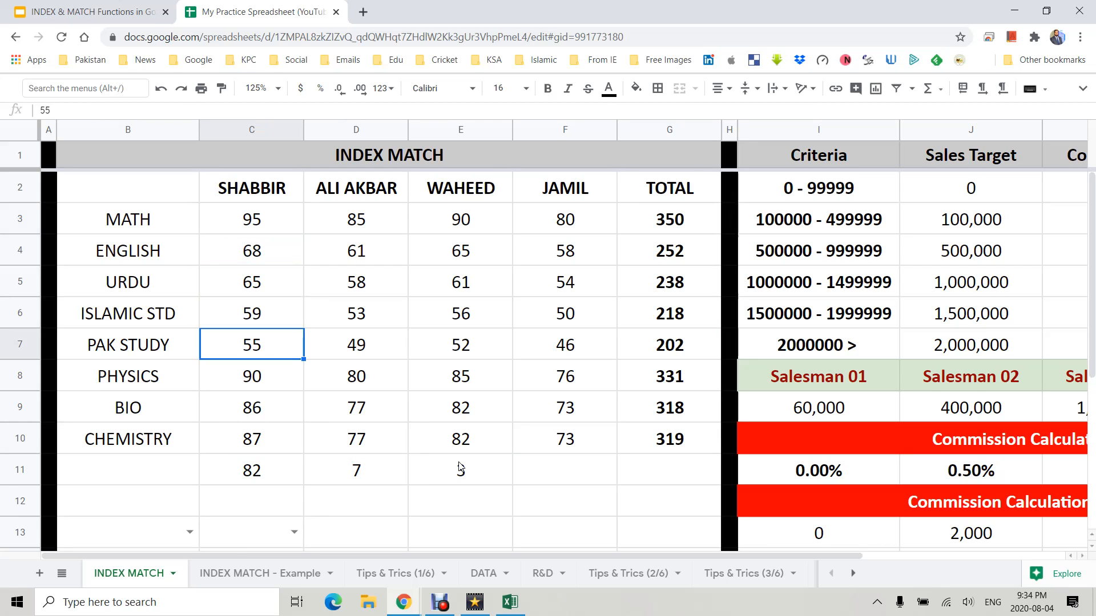
key("Right")
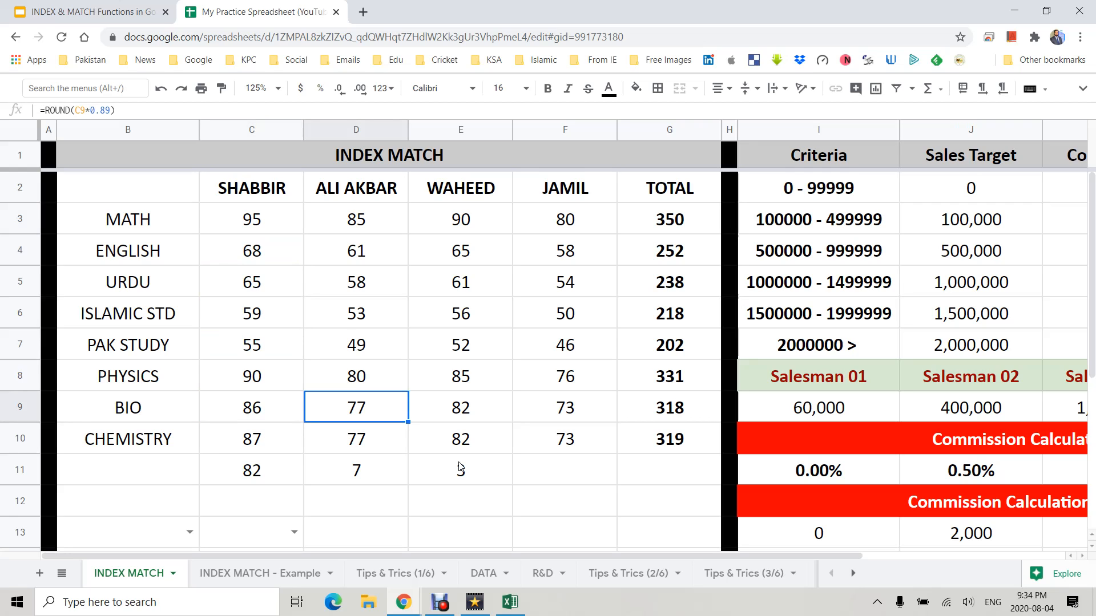
key("Right")
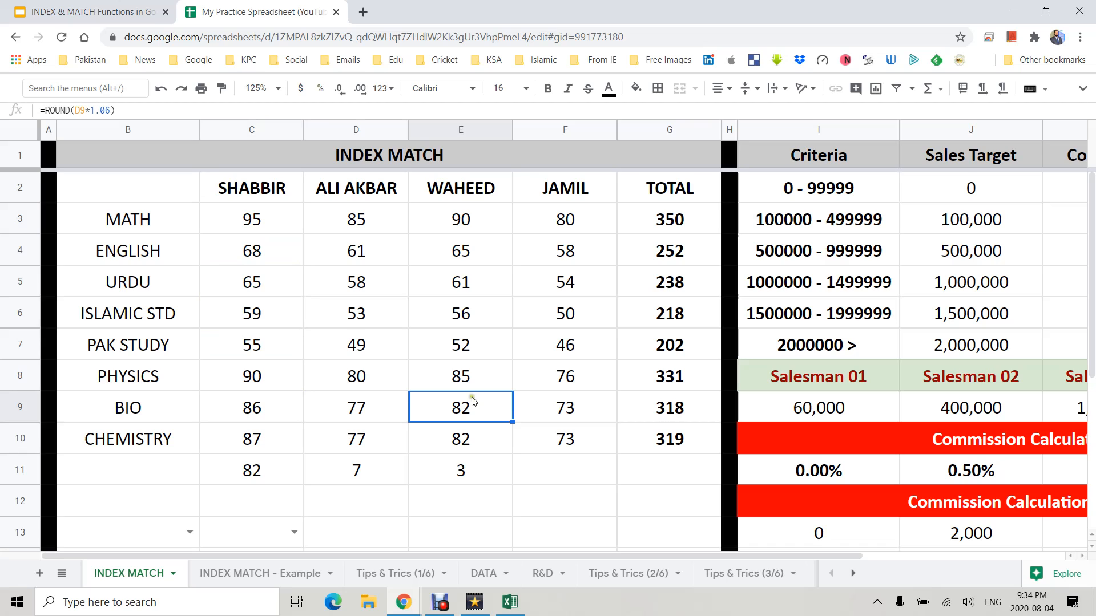
left_click(247, 472)
left_click(330, 475)
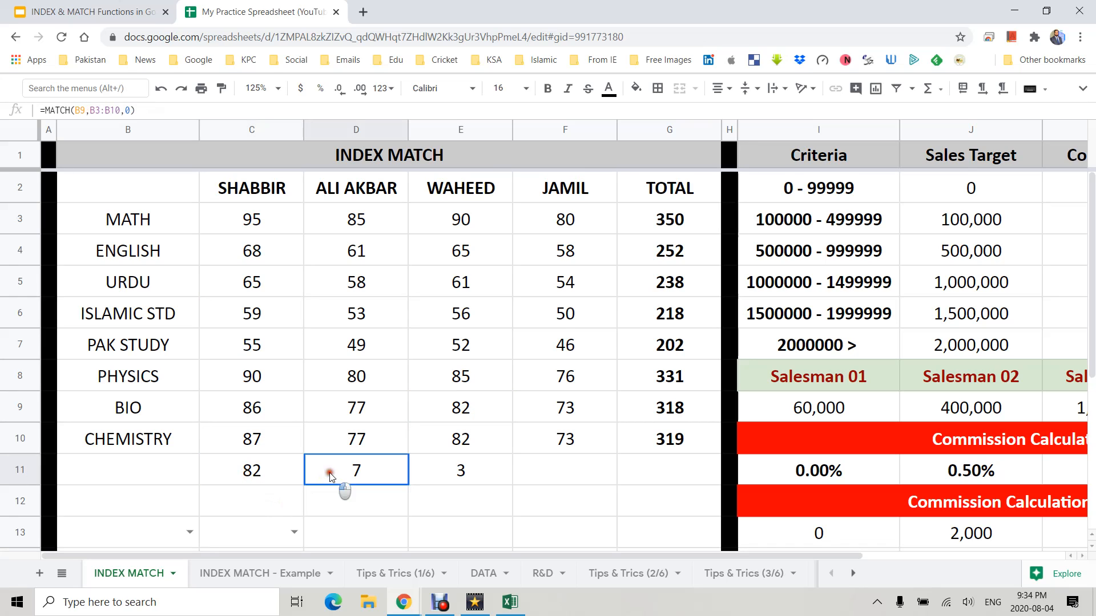
double_click(345, 466)
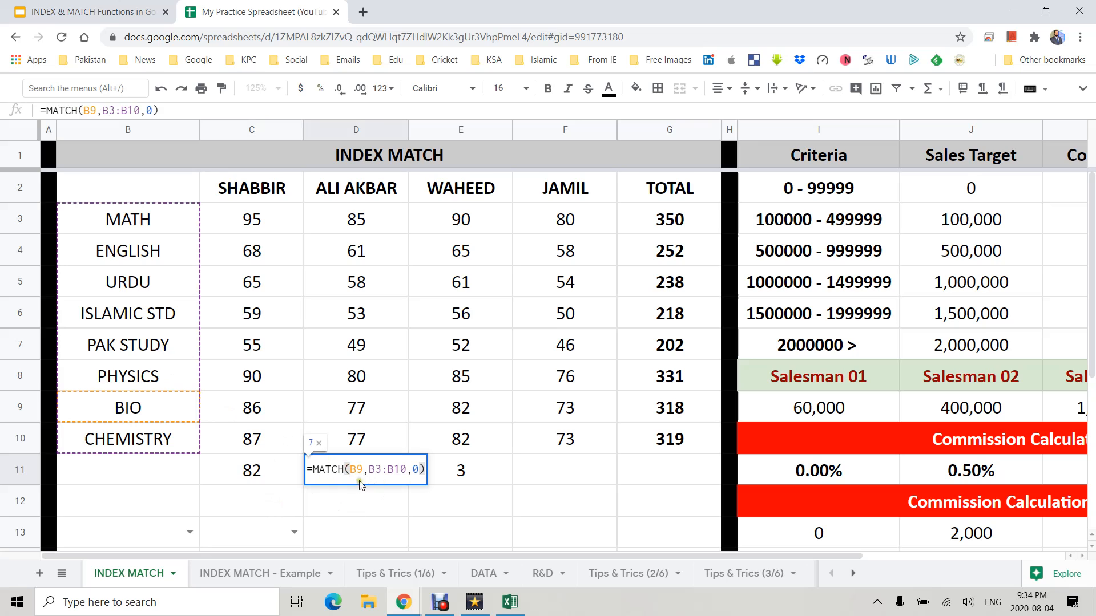
left_click_drag(356, 470, 361, 472)
type("7")
key("Return")
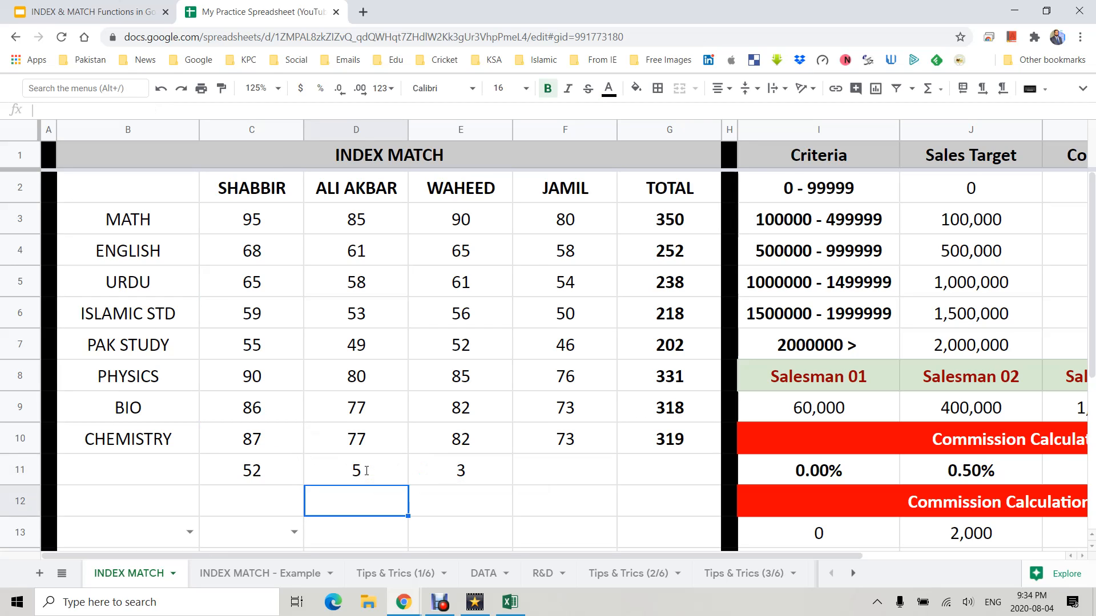
- Enter 6 in D11 and 1 in E11 as fixed positions to test the INDEX result, then undo both entries
key("Up")
key("Left")
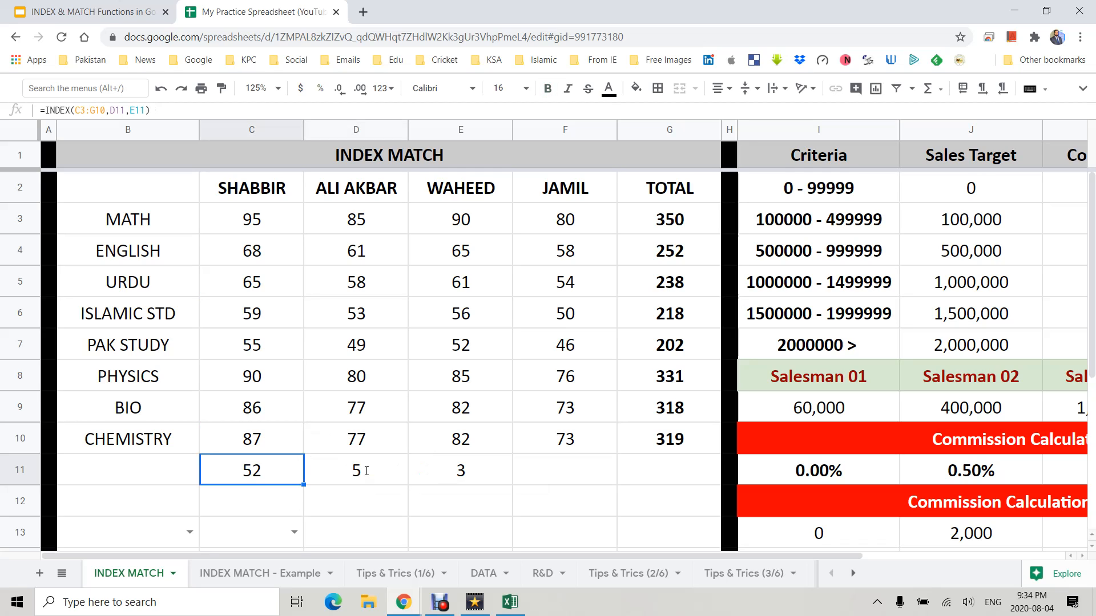
key("Right")
key("Left")
key("Right")
key("Right")
key("Left")
type("6")
key("Return")
key("Up")
key("Right")
type("1")
key("Return")
key("Up")
key("Left")
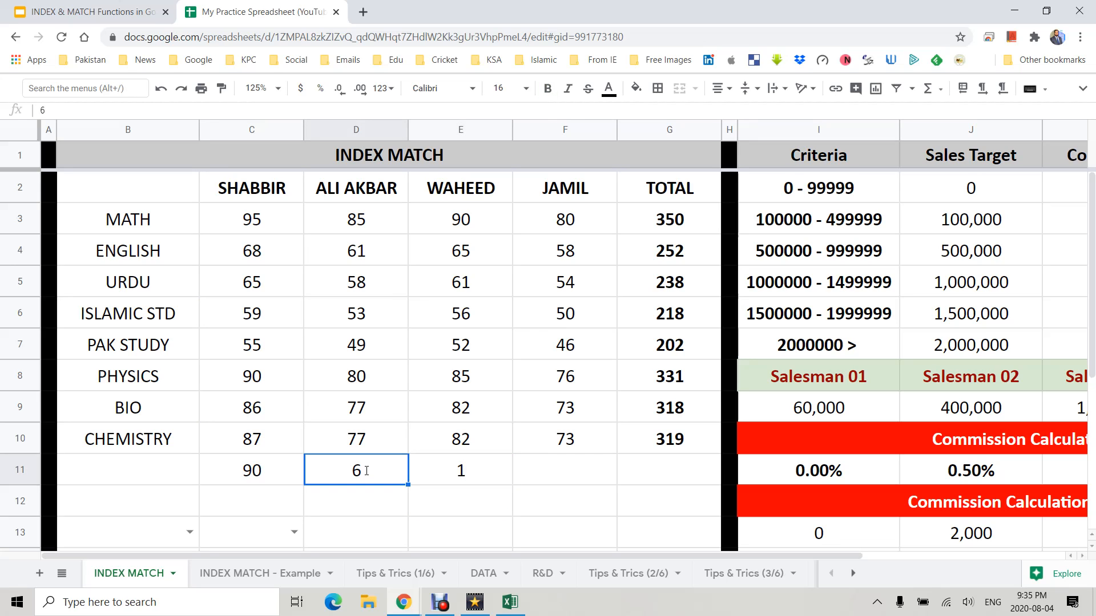
key("ctrl+z")
key("ctrl+z")
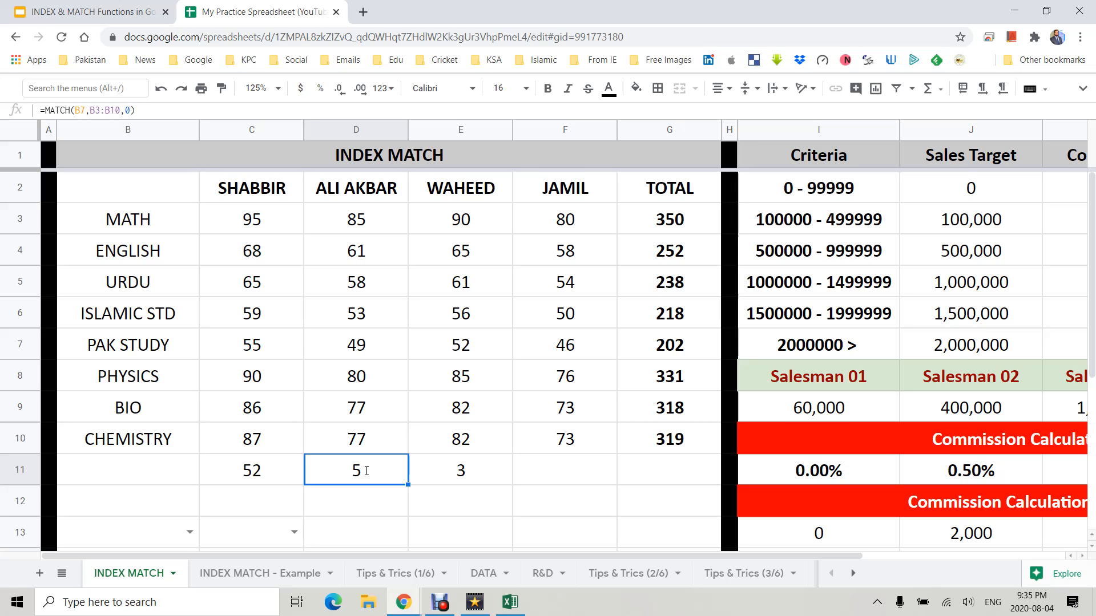
- Pick SHABBIR in B13's dropdown and PHYSICS in C13's dropdown
left_click(207, 534)
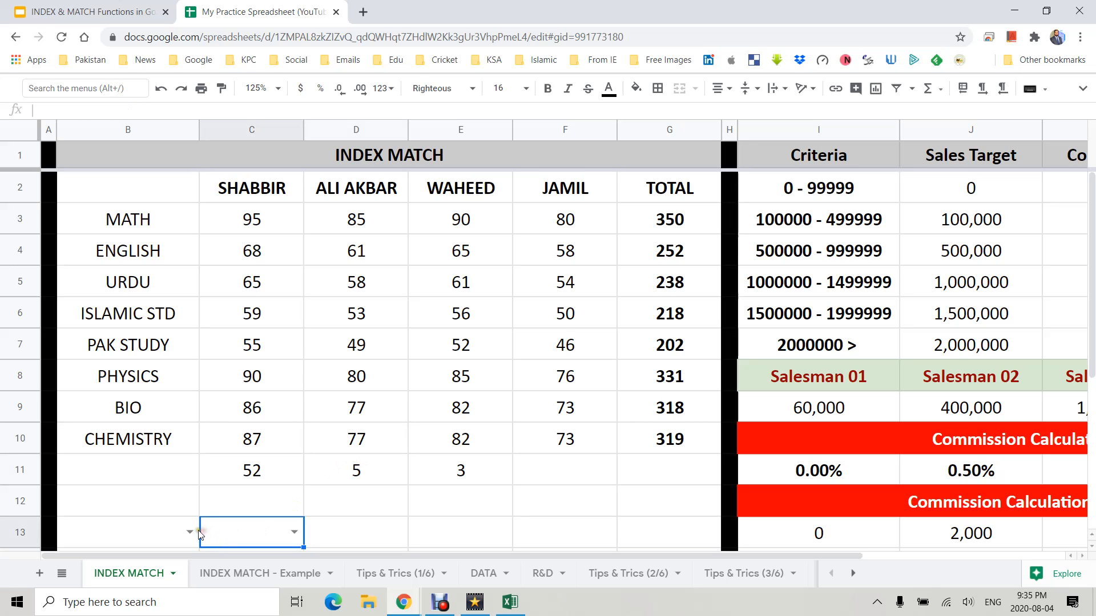
left_click(164, 503)
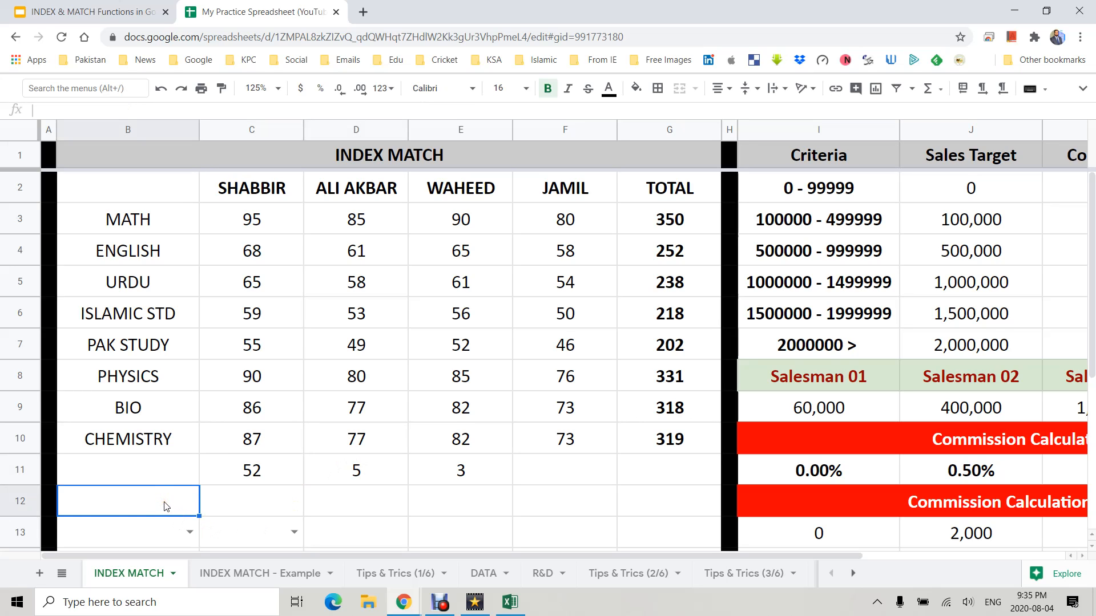
key("Down")
key("Return")
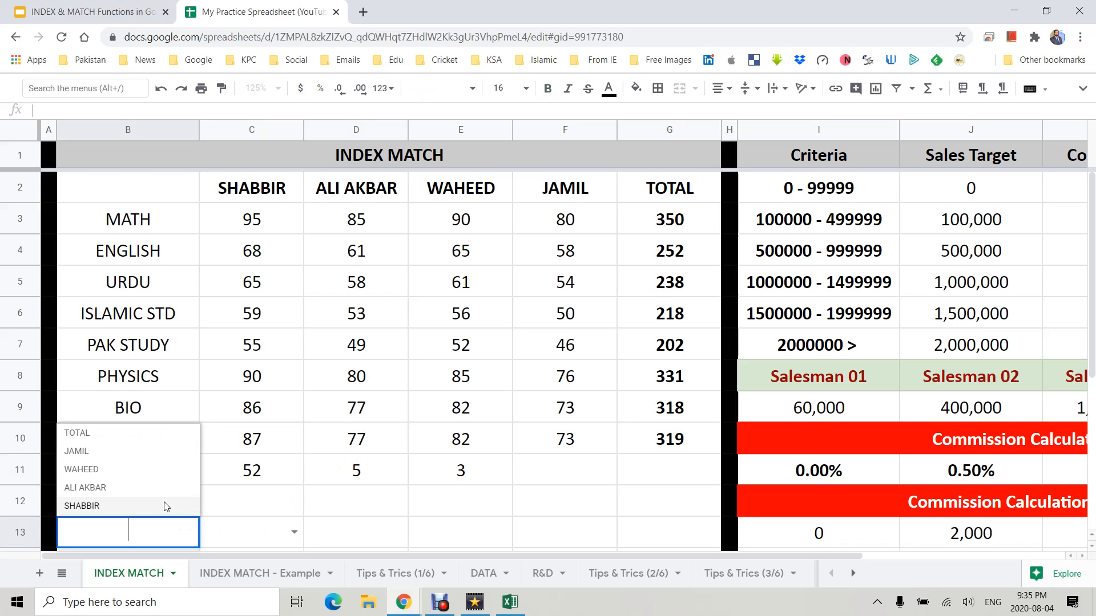
left_click(166, 506)
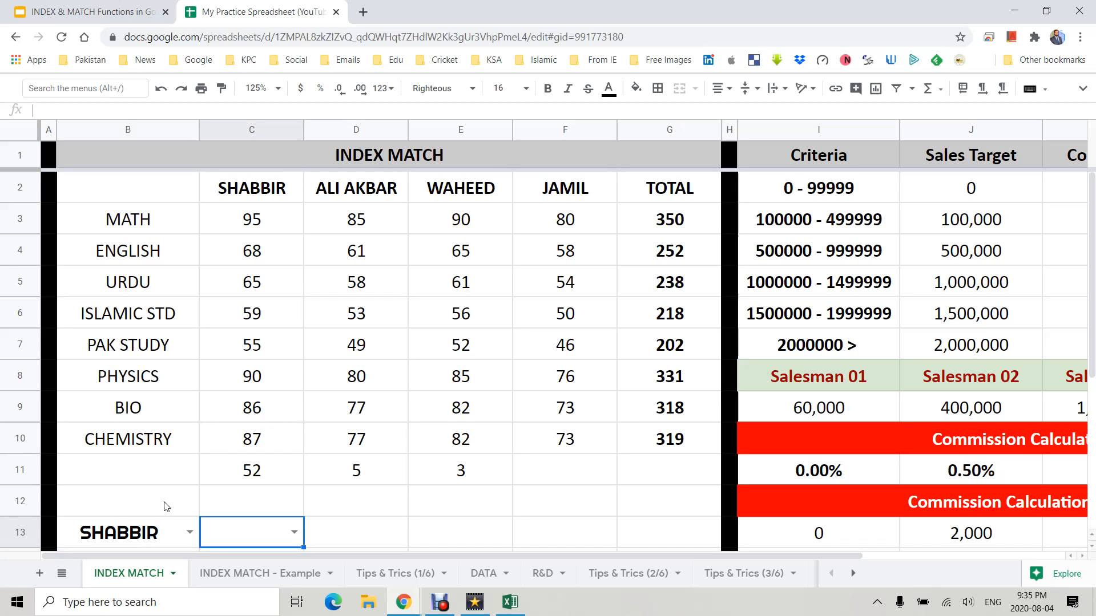
key("Return")
key("Up")
key("Up")
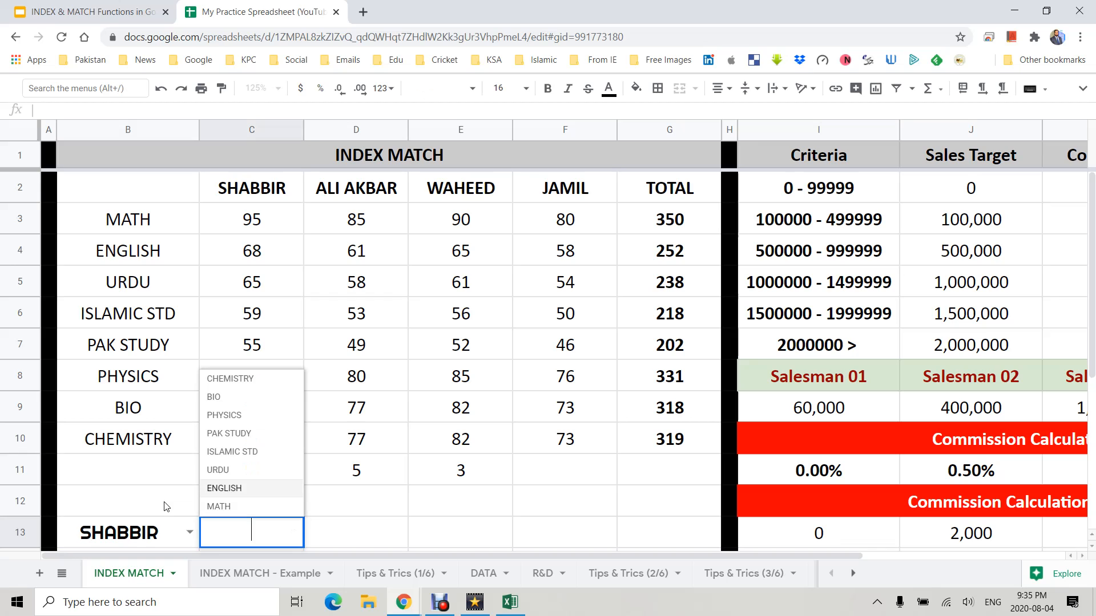
key("Up")
key("Up")
key("Up")
key("Return")
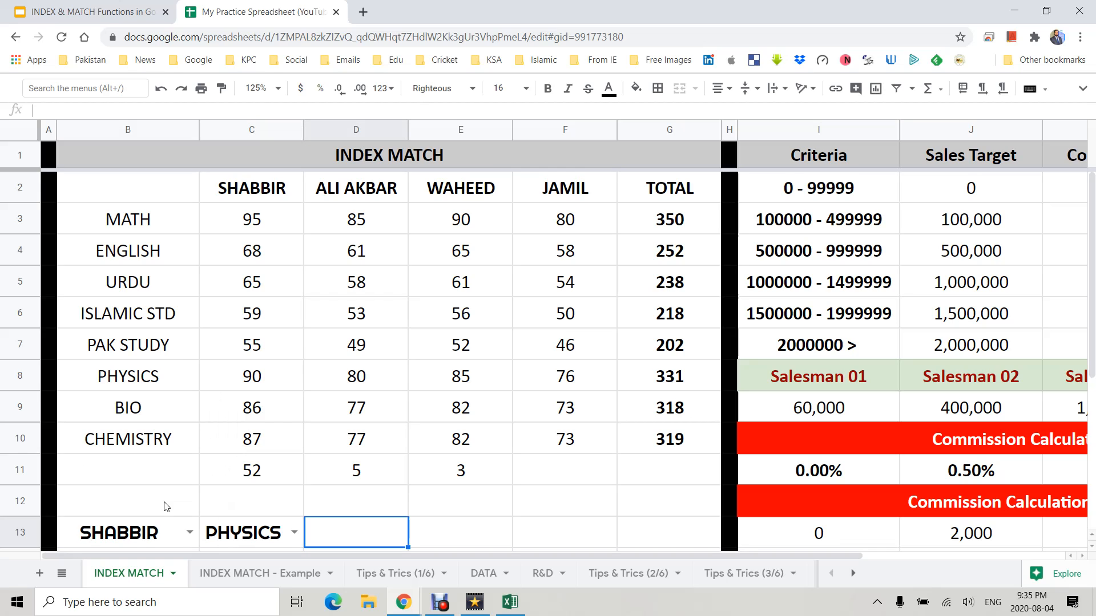
- Label B12 as Name and C12 as Subject
key("Left")
key("Left")
key("Up")
type("Name")
key("Tab")
type("Subject")
key("Tab")
key("Down")
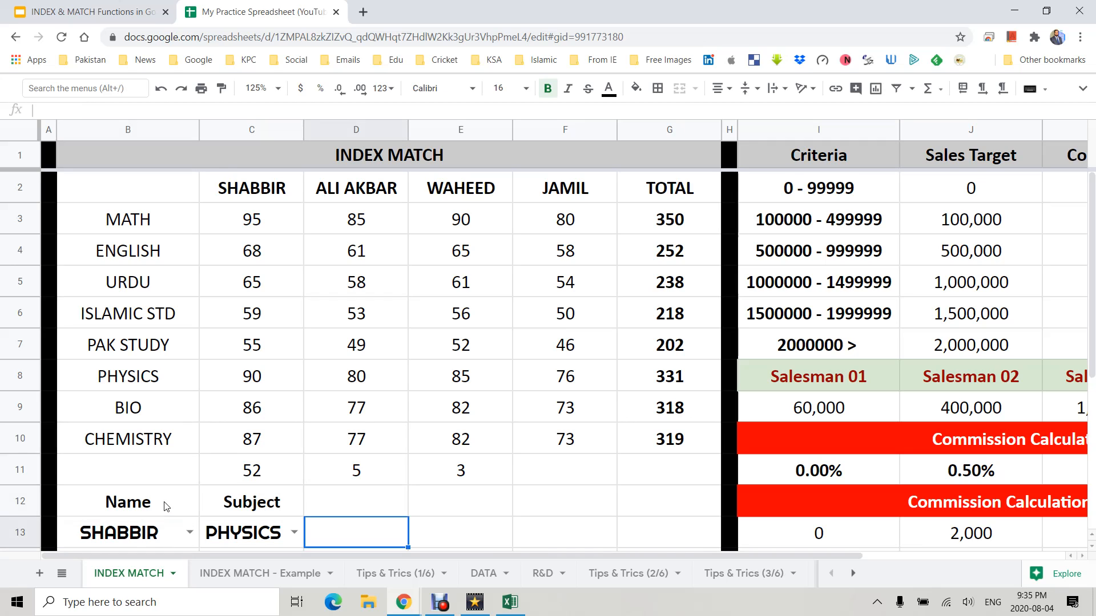
- In D13, start =INDEX(C3:G10,MATCH(C13,B3:B10,0) so the row comes from the chosen subject
type("=INDEX(")
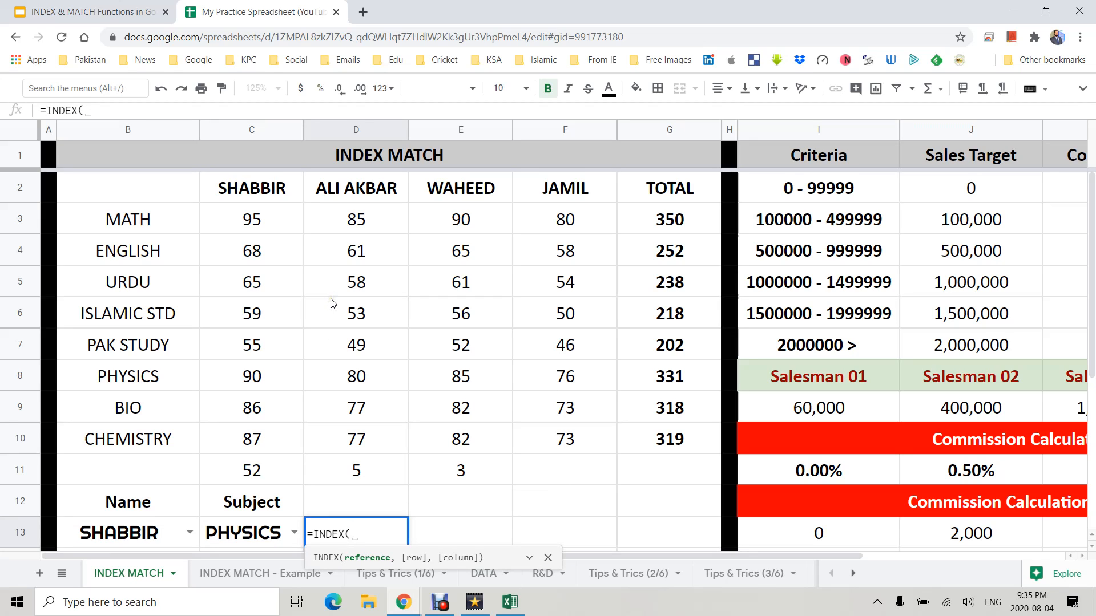
left_click_drag(234, 220, 630, 431)
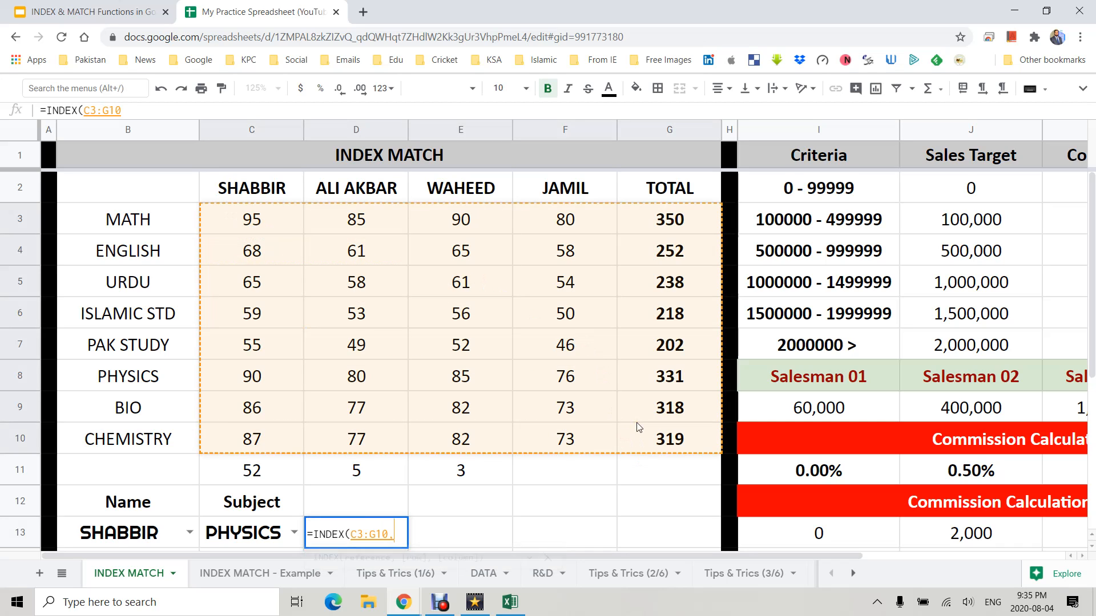
type(",MATCH(")
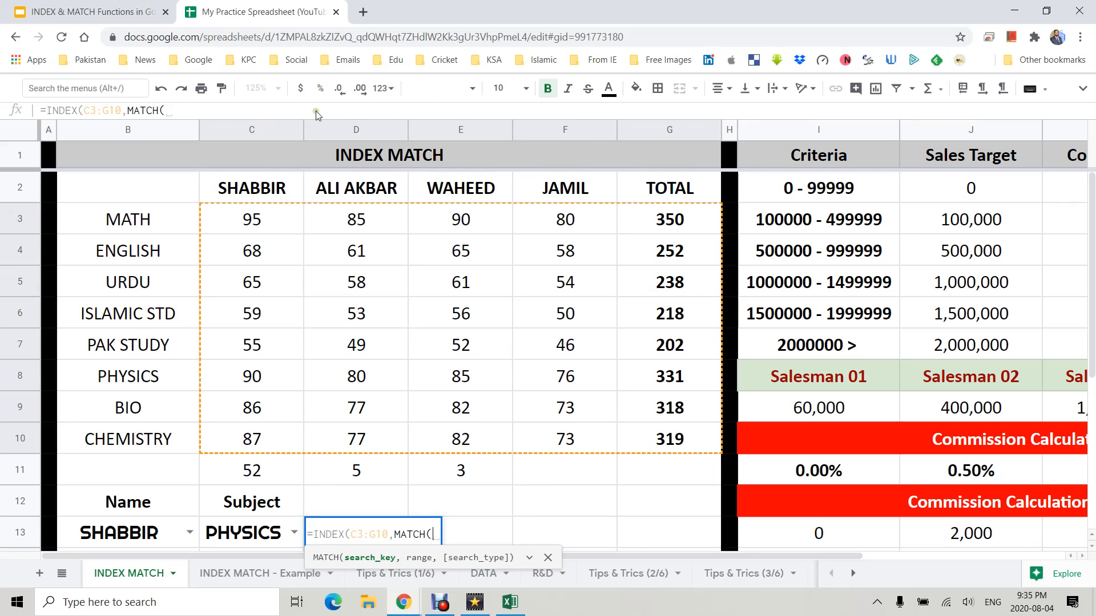
left_click_drag(153, 223, 167, 438)
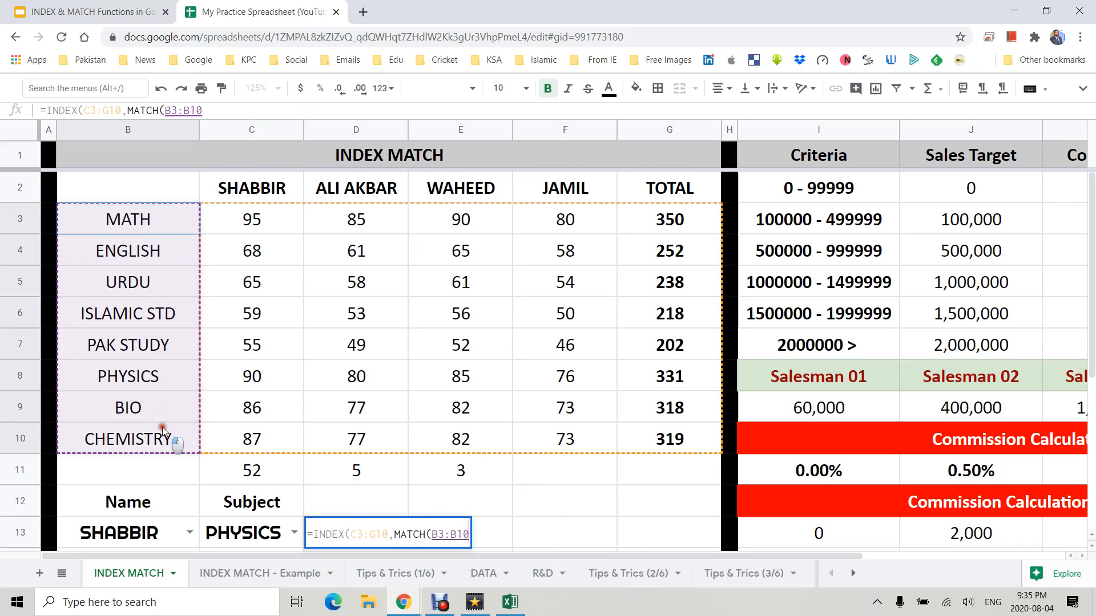
key("BackSpace")
key("BackSpace")
key("BackSpace")
key("BackSpace")
key("BackSpace")
key("BackSpace")
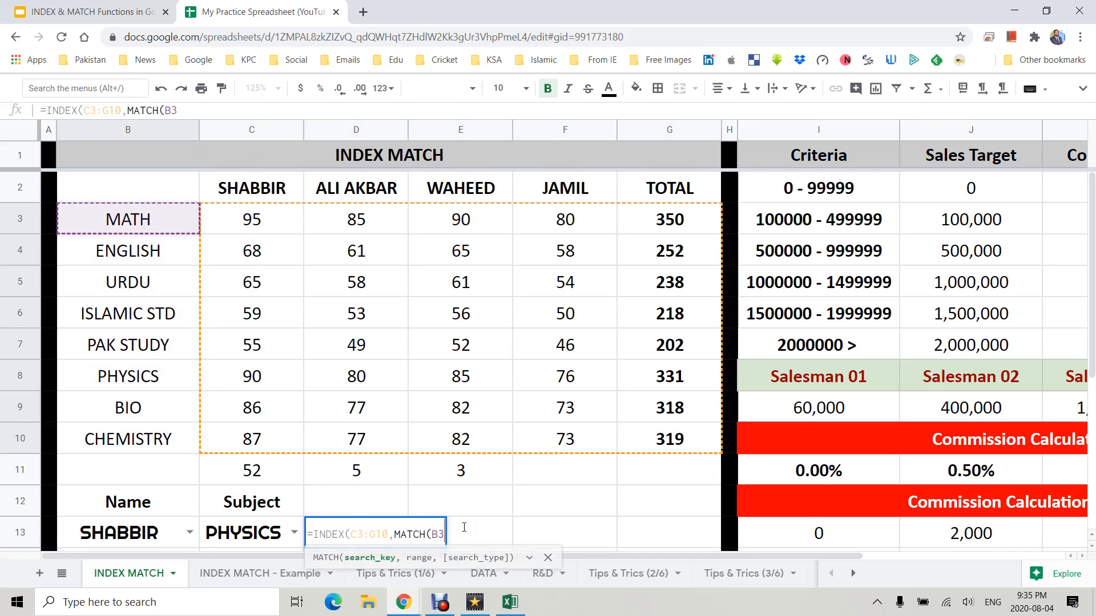
left_click(222, 535)
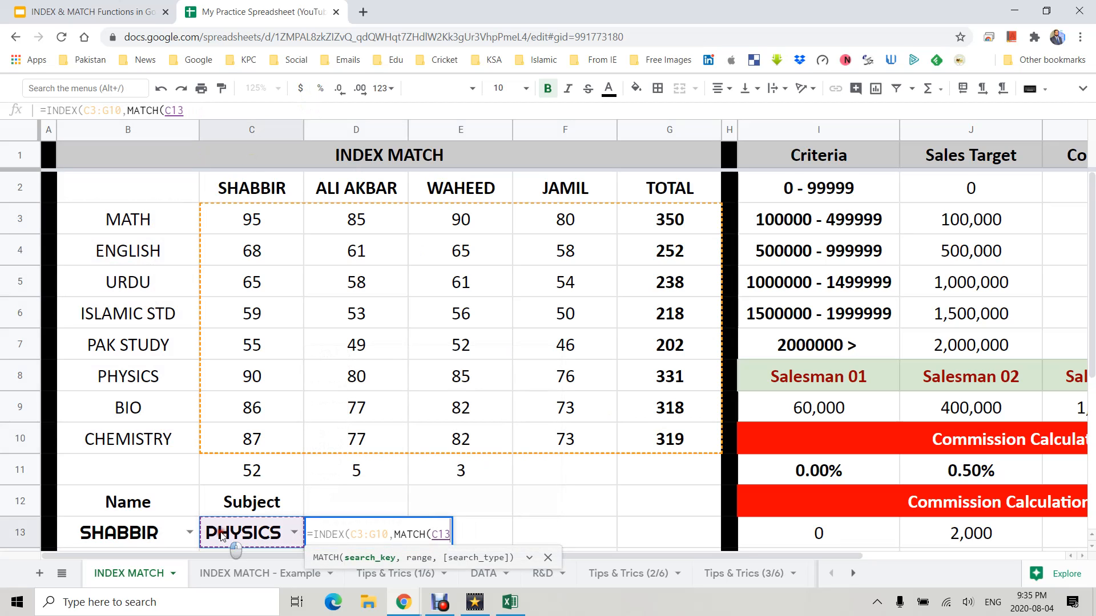
type(",")
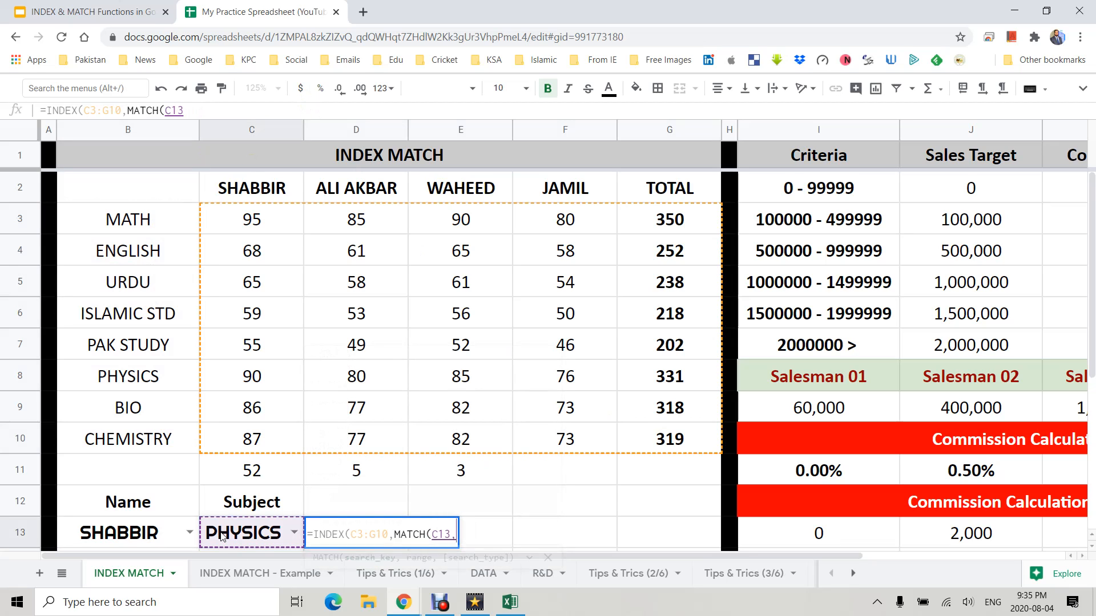
left_click(122, 216)
left_click_drag(122, 215, 123, 433)
type(",0")
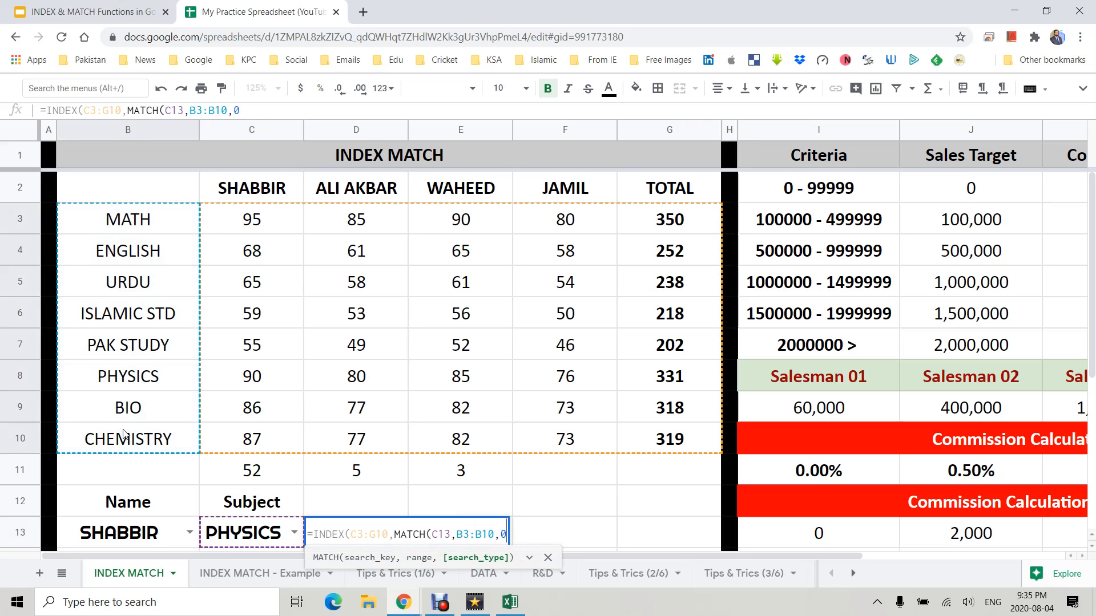
type(")")
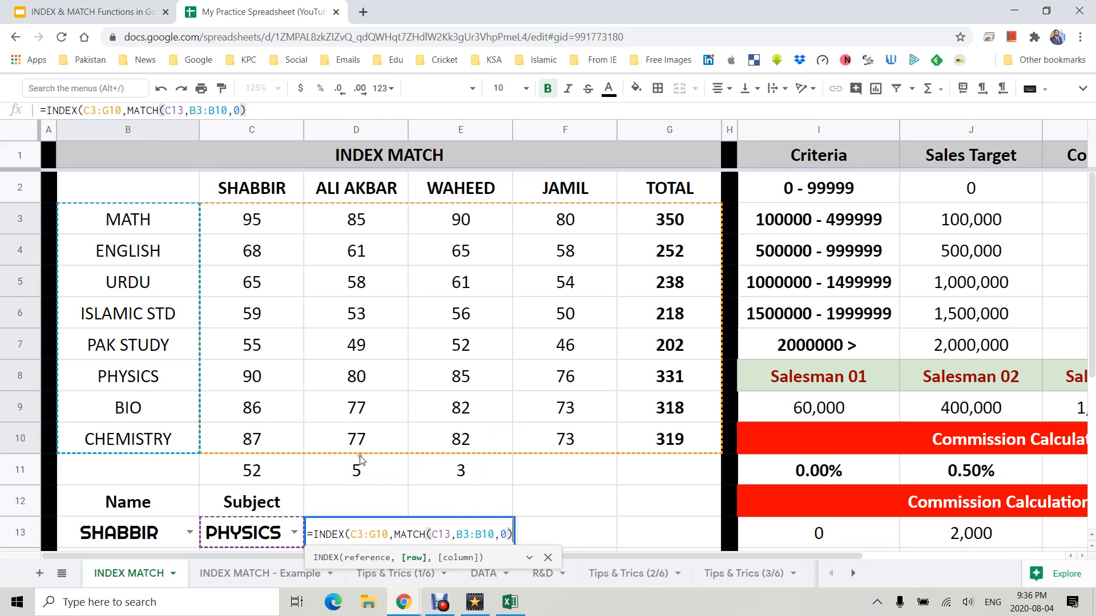
- Complete D13's formula with the column MATCH(B13,C2:G2,0) for the chosen name and confirm it
type(",")
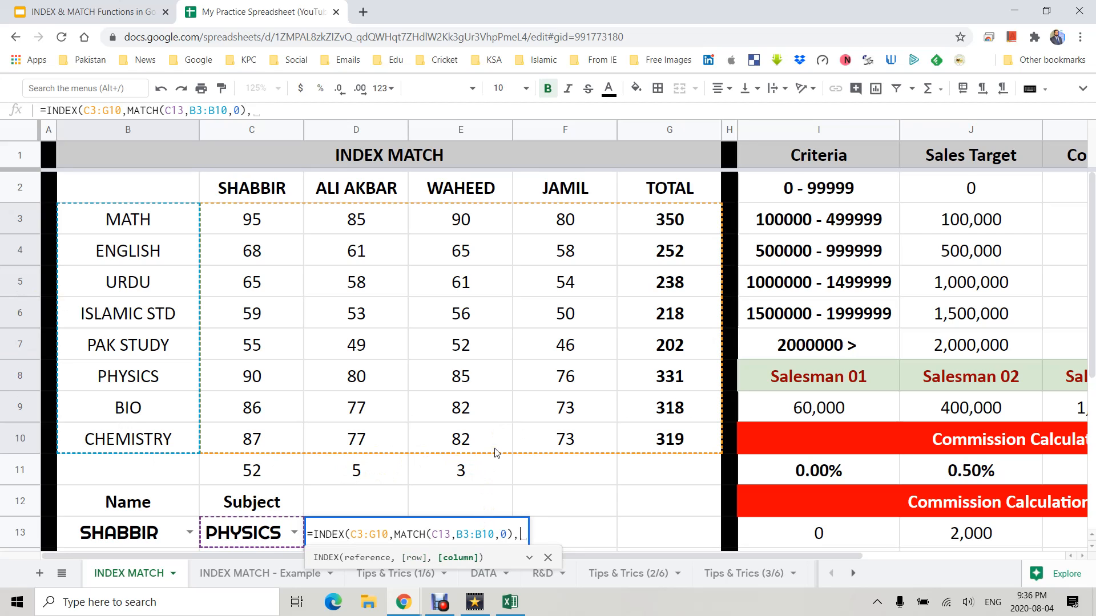
type("MATCH(")
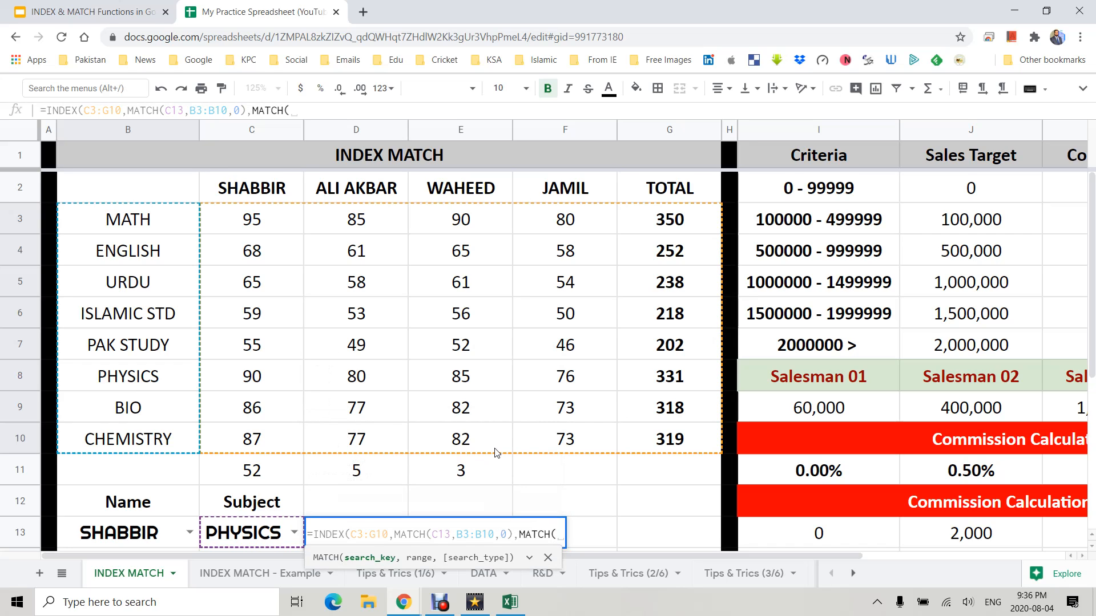
left_click(118, 532)
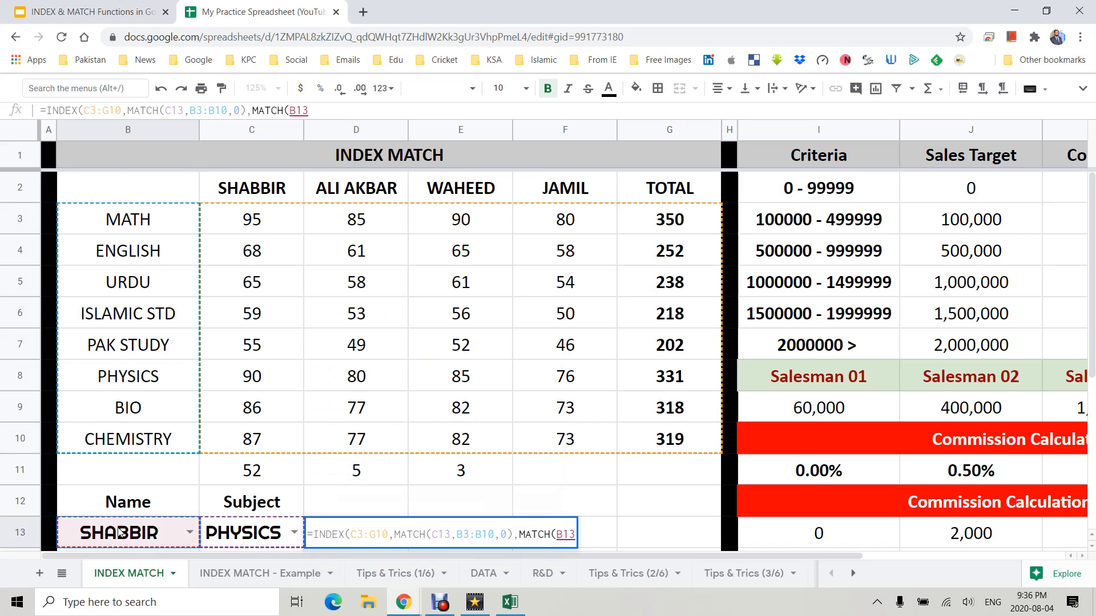
type(",")
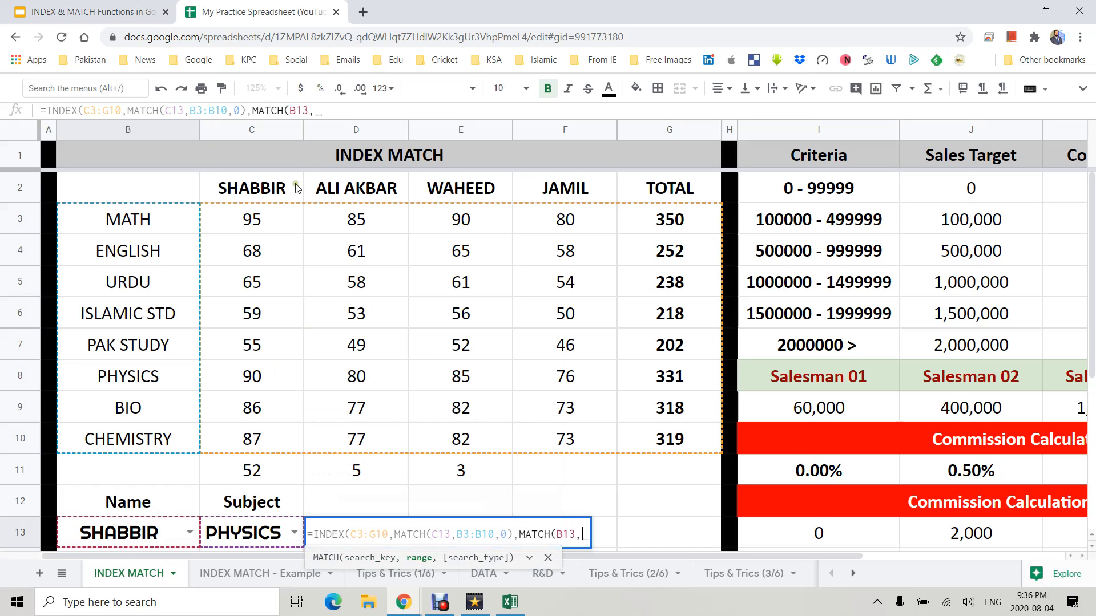
left_click(290, 187)
left_click_drag(290, 187, 635, 190)
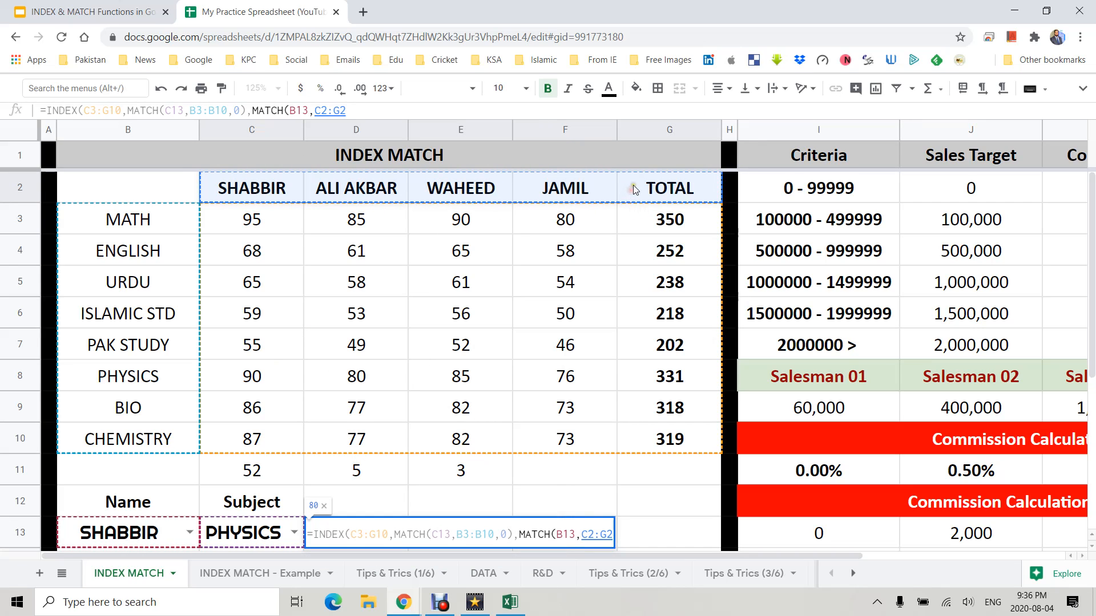
type(",0)")
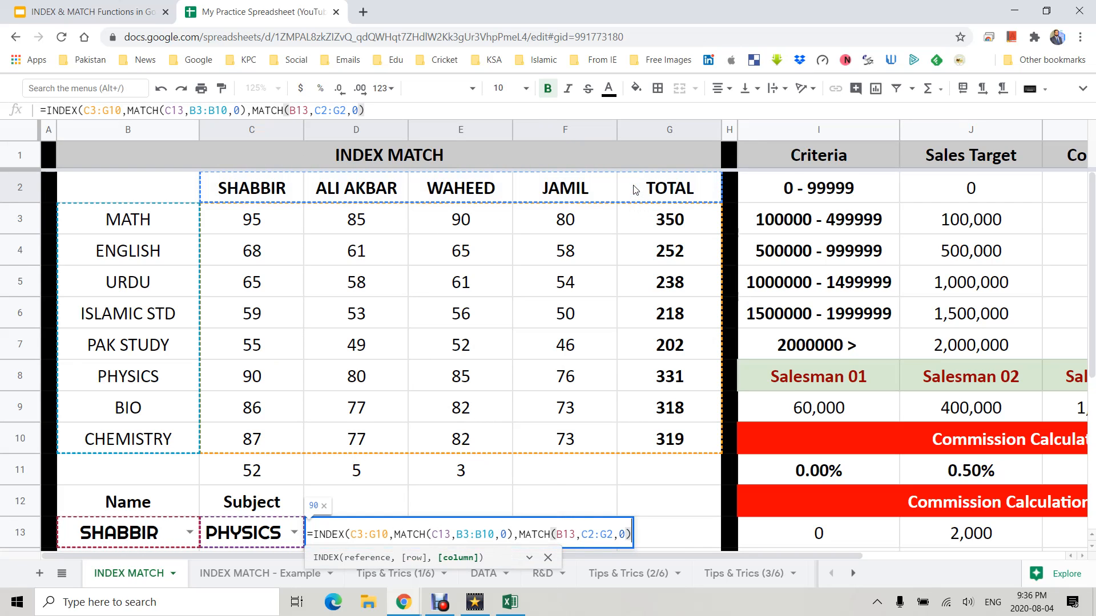
type(")")
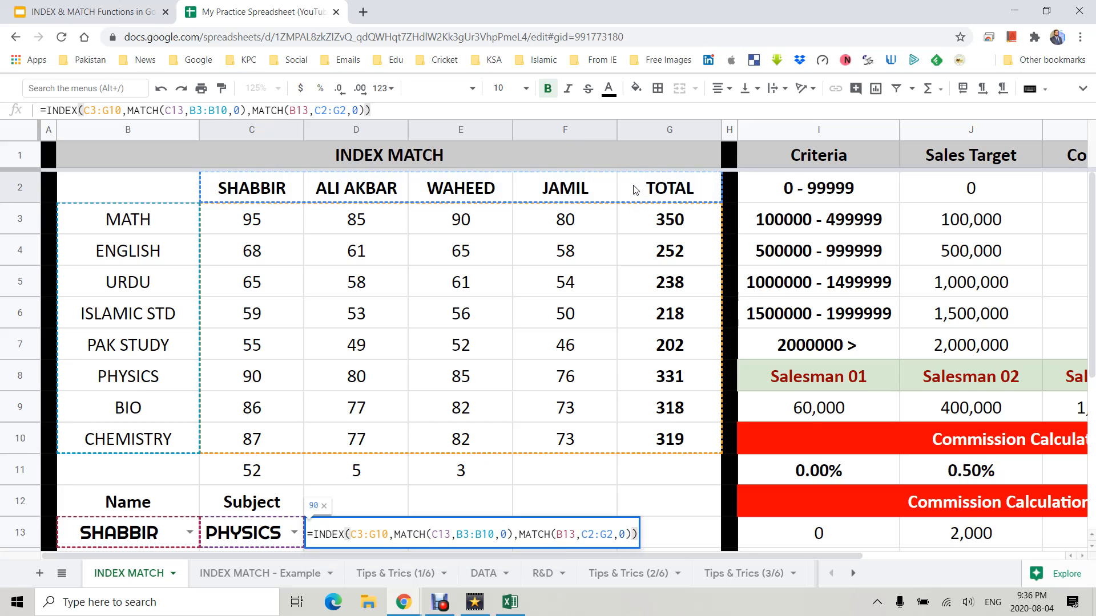
key("Return")
key("Up")
key("Left")
key("Left")
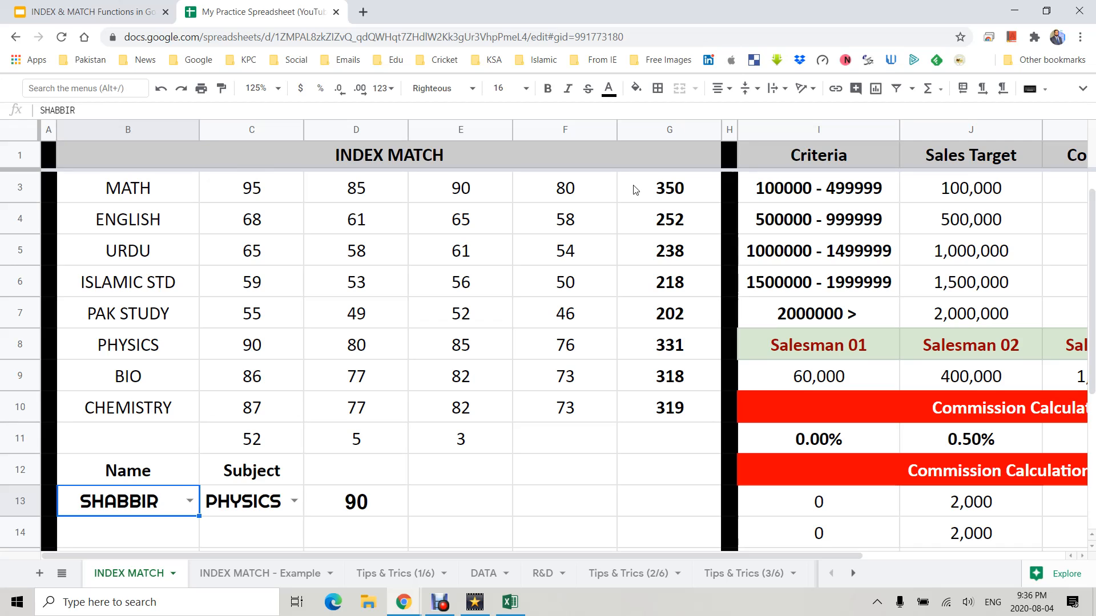
key("Right")
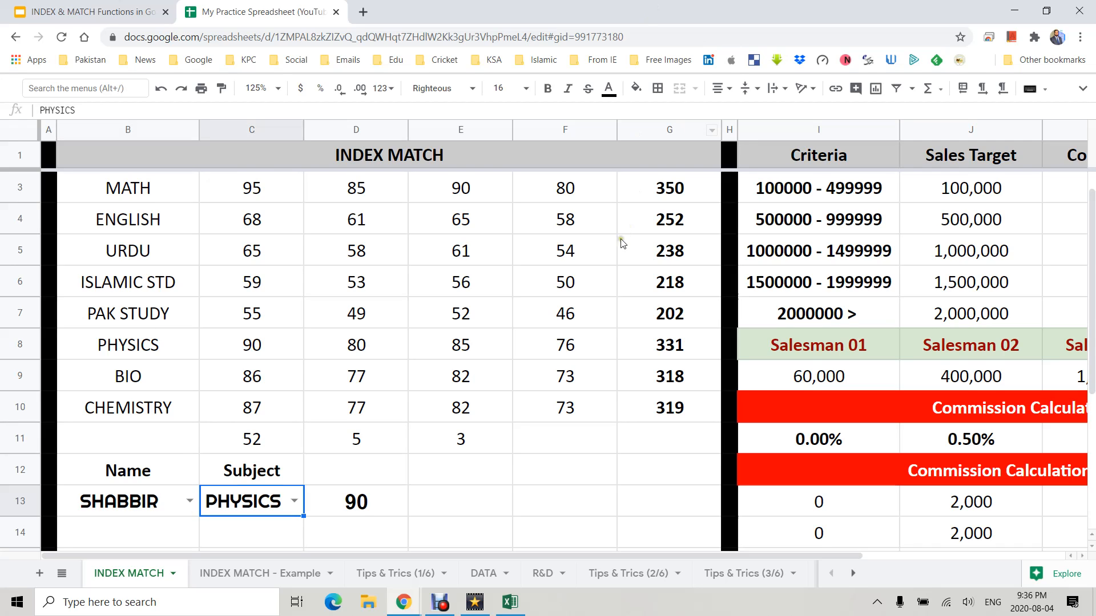
scroll(245, 342, "up", 1)
key("ctrl+Up")
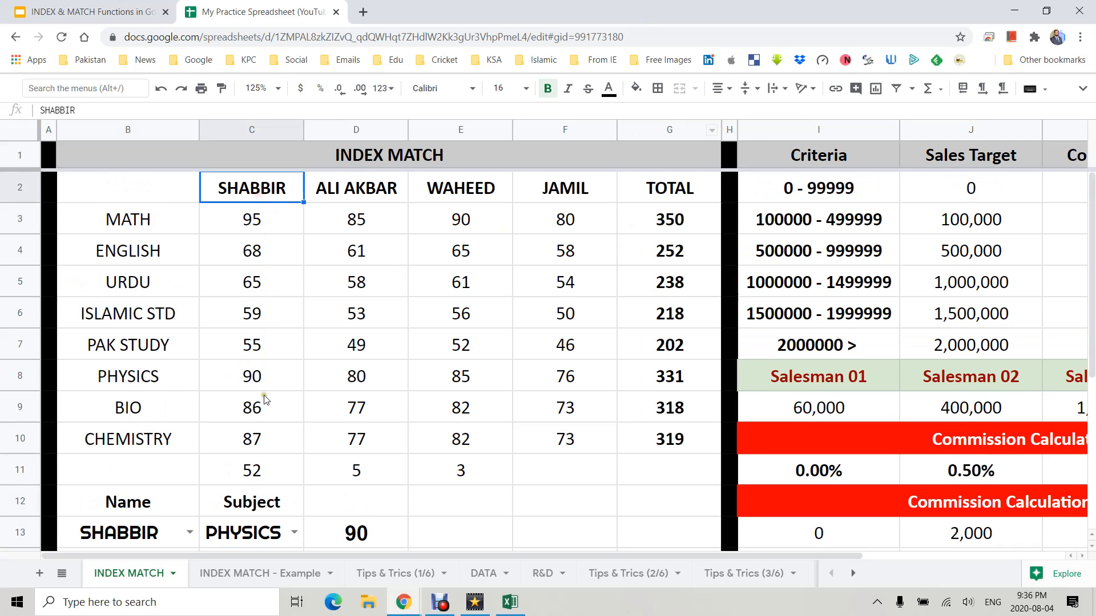
- Pick ENGLISH in C13's subject dropdown and compare the D13 result with the table mark
left_click(263, 376)
left_click(294, 533)
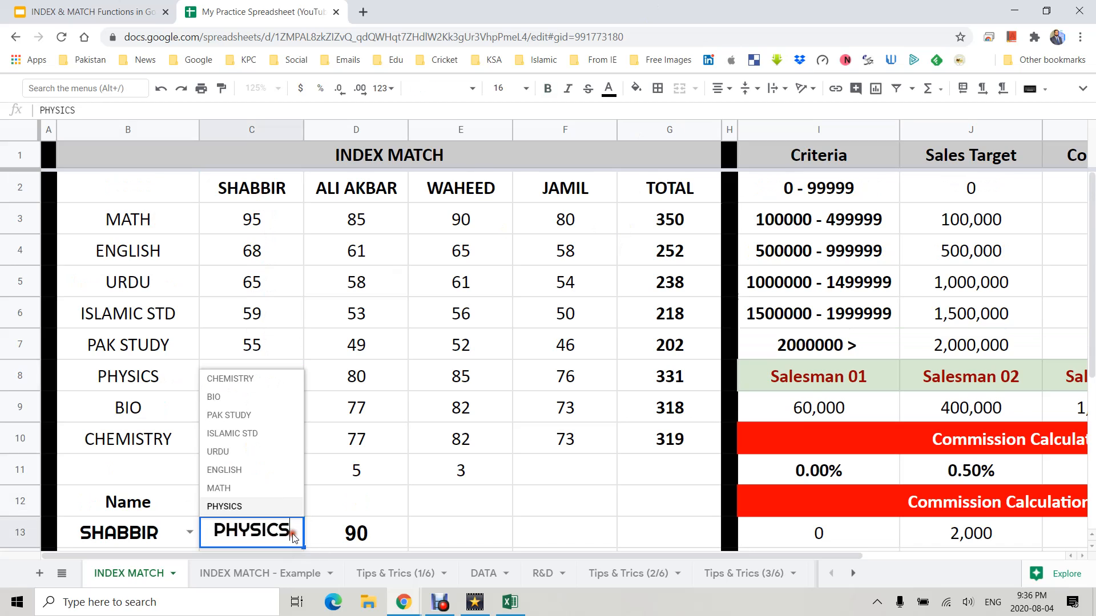
left_click(254, 471)
left_click(268, 252)
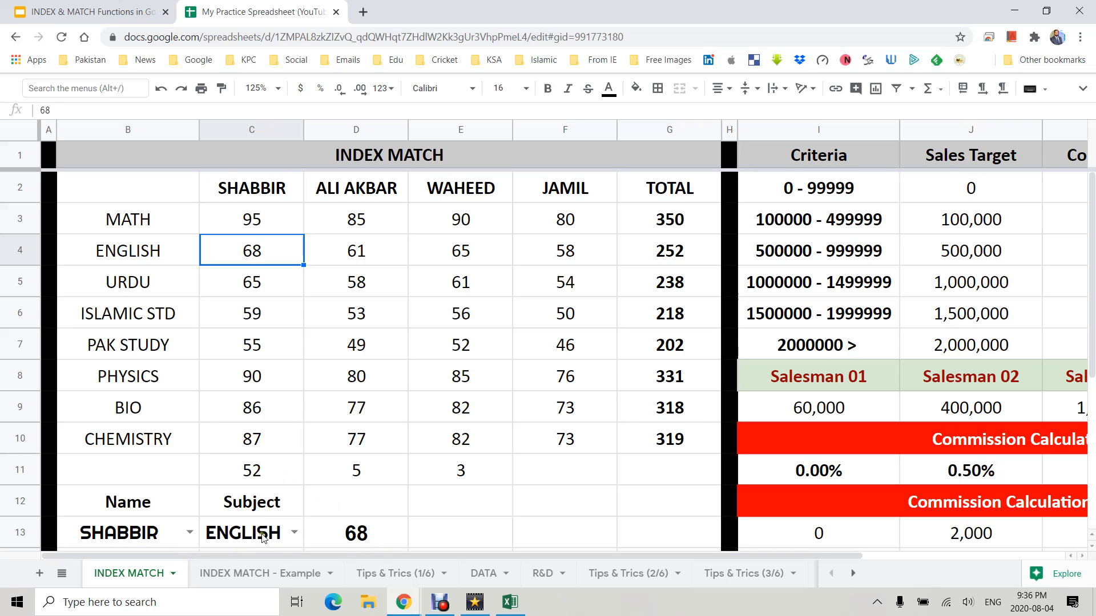
left_click(378, 535)
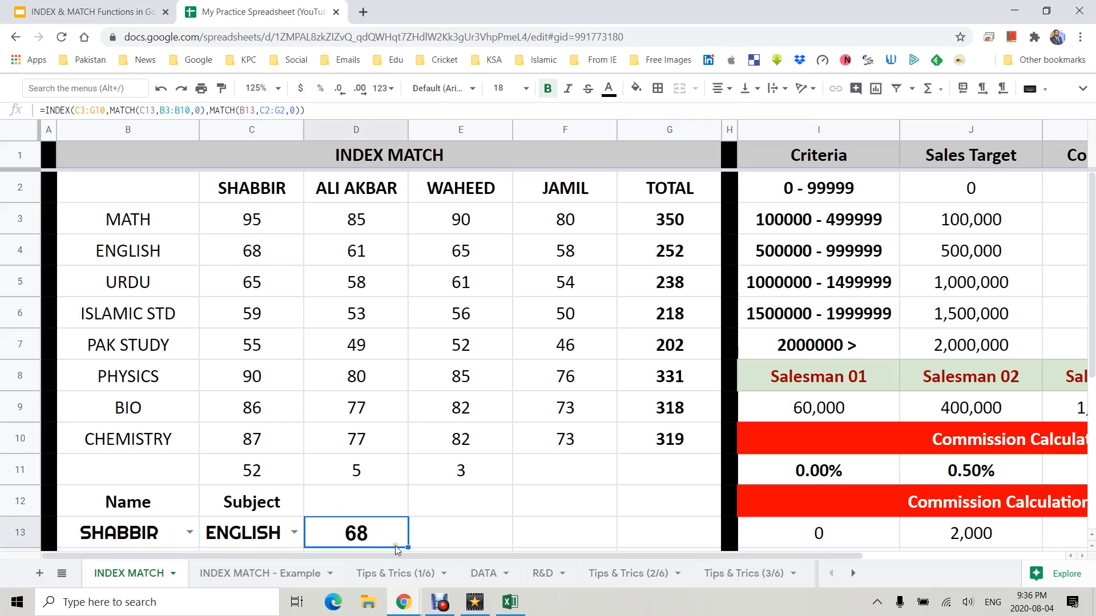
- In E13, start a second formula =INDEX(C3:C11 using only SHABBIR's marks column
left_click_drag(407, 548, 459, 547)
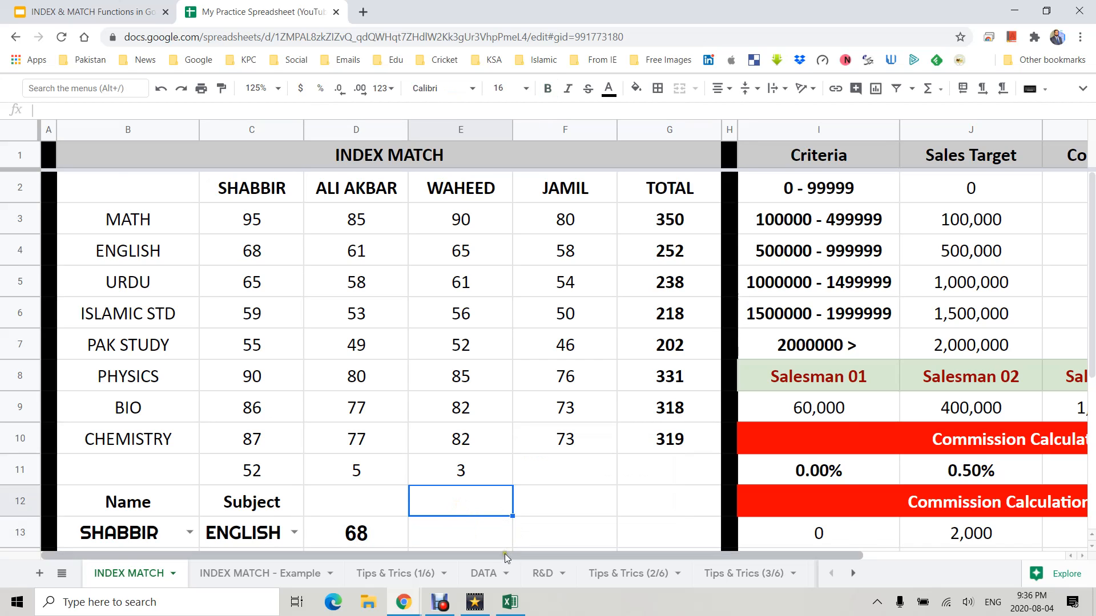
left_click(471, 529)
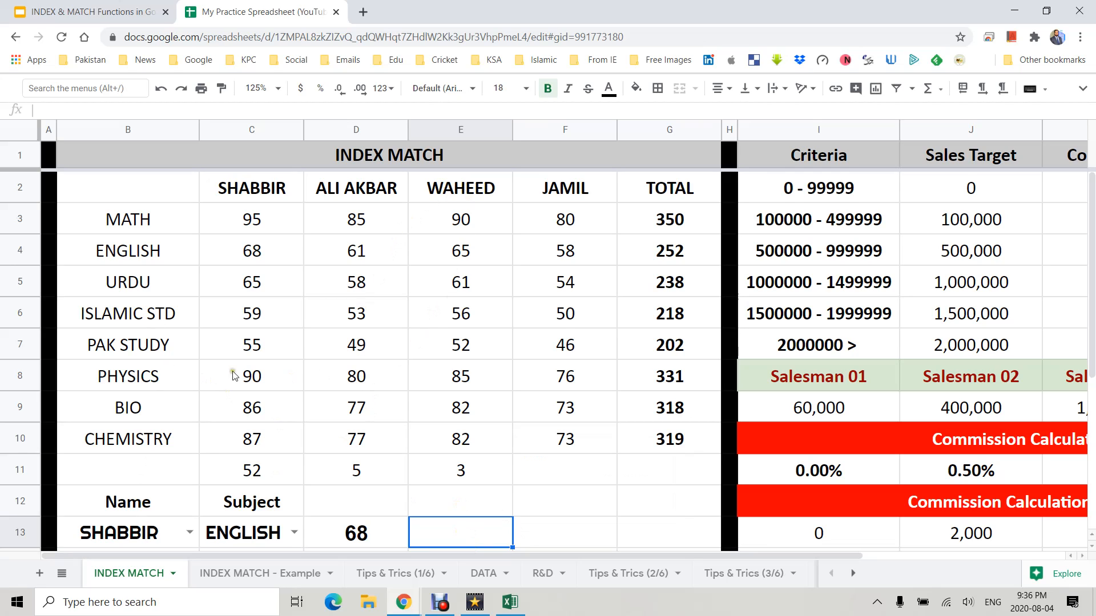
left_click(173, 378)
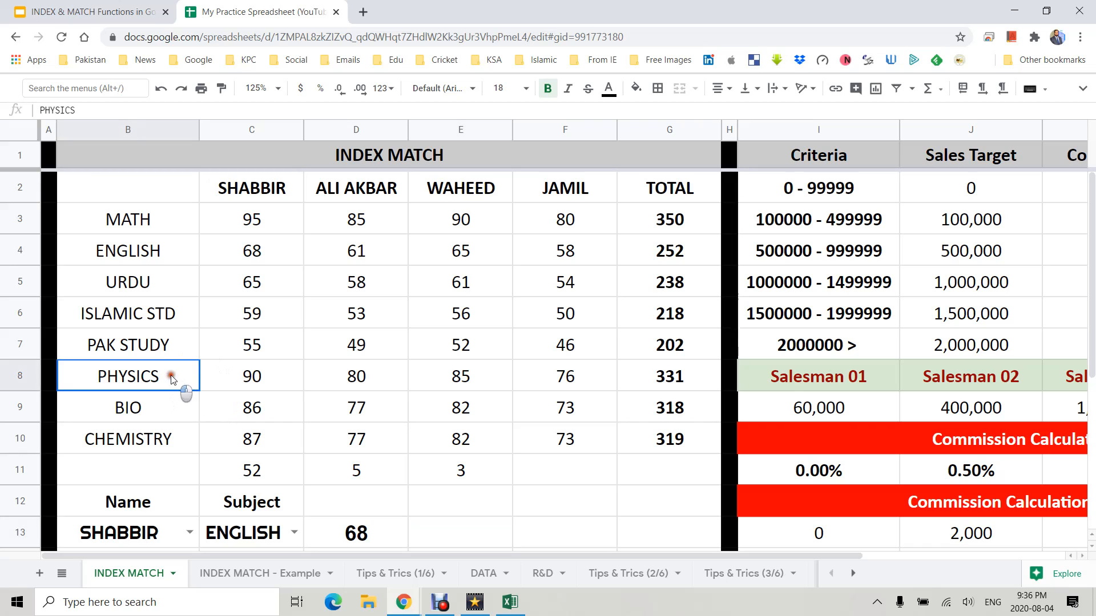
left_click(156, 421)
left_click(171, 317)
left_click(430, 530)
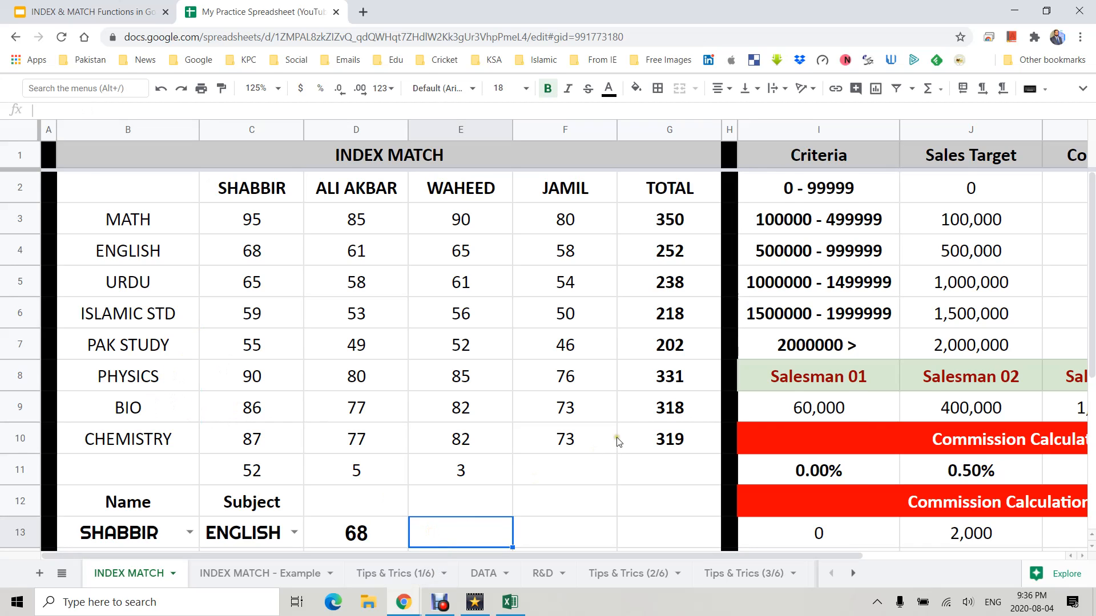
type("=")
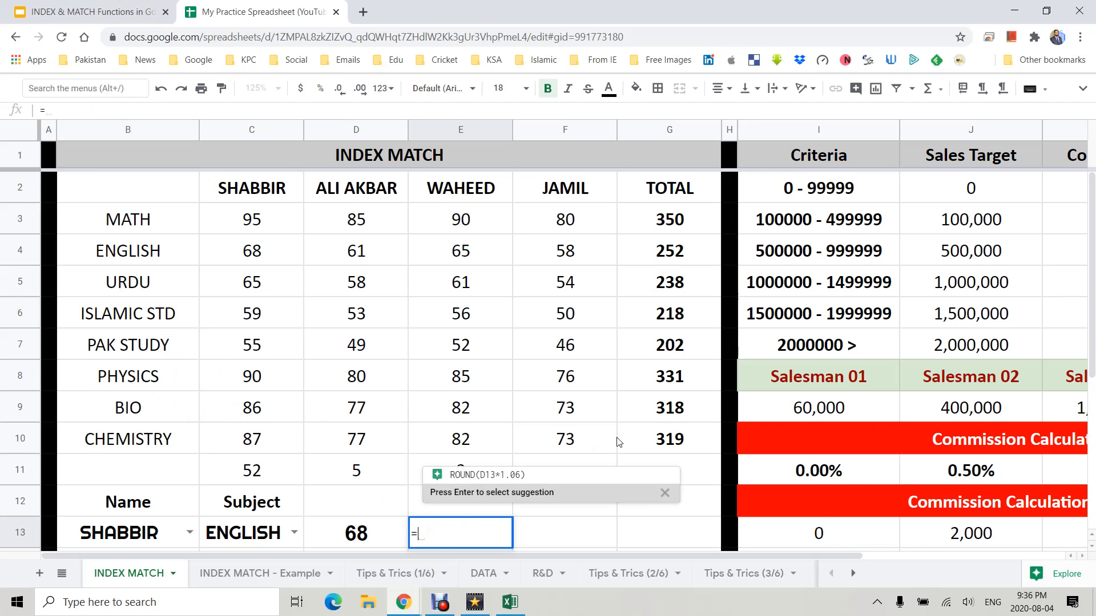
type("INDEX(")
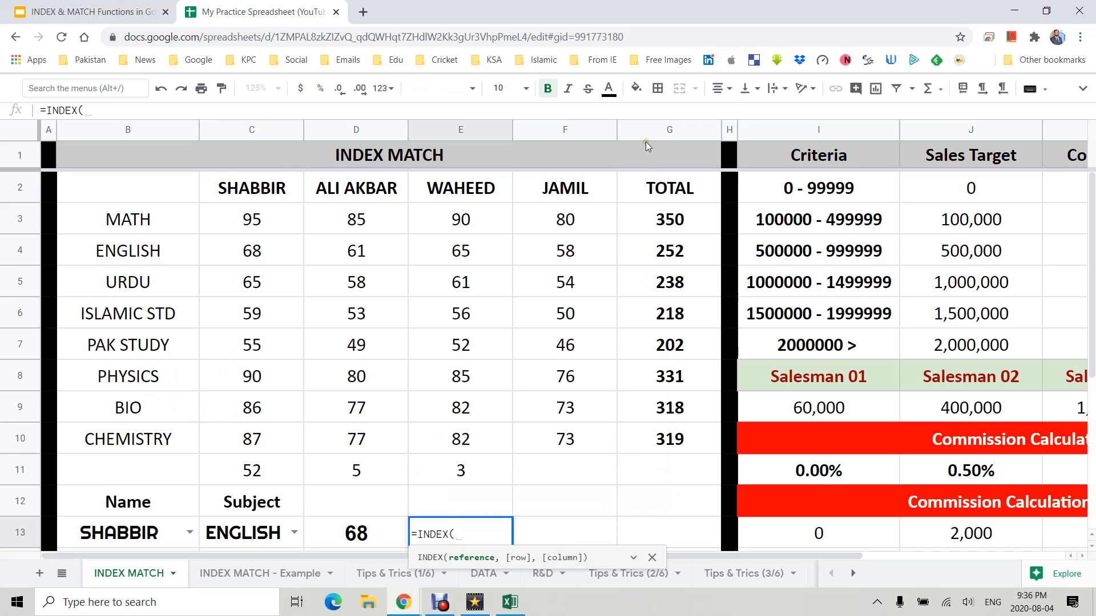
left_click_drag(269, 223, 244, 463)
- Add MATCH(C13,B3:B10,0) as E13's row argument, close the formula and confirm it
type(",MATCH(")
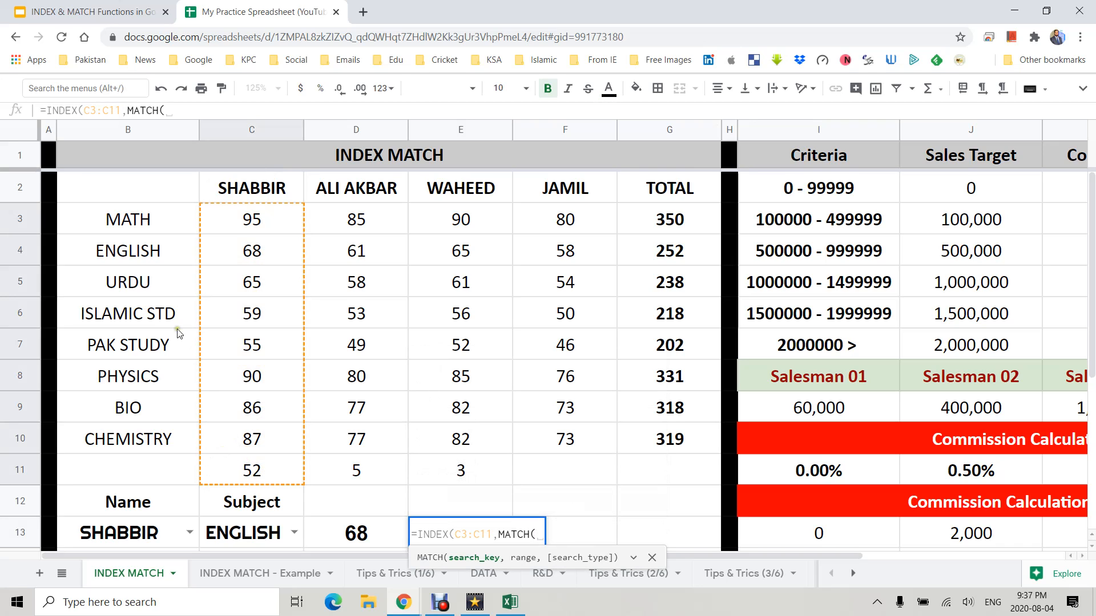
left_click(228, 534)
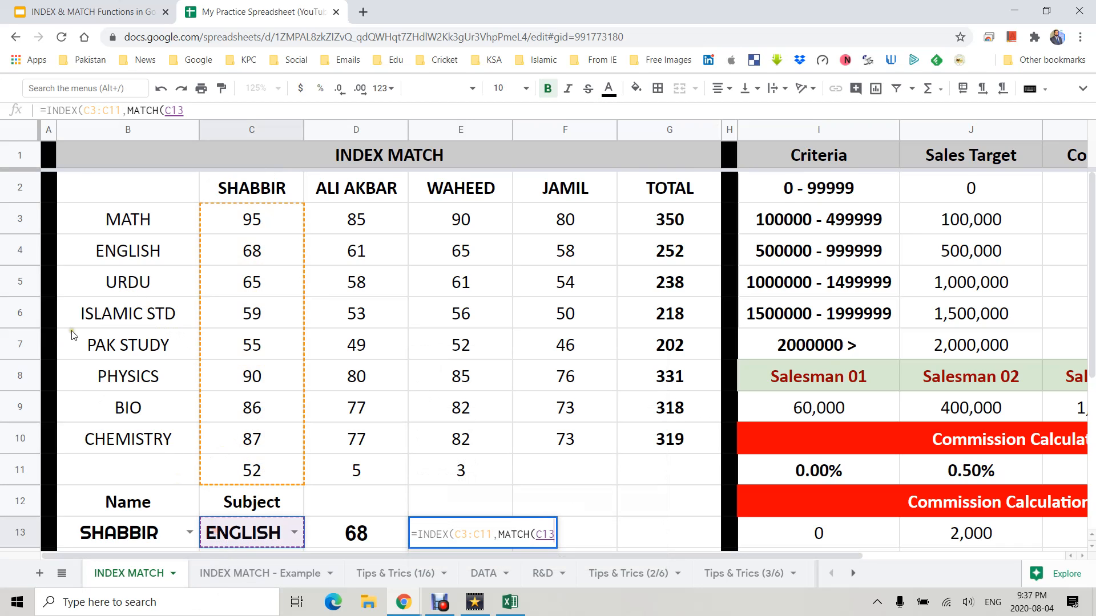
type(",")
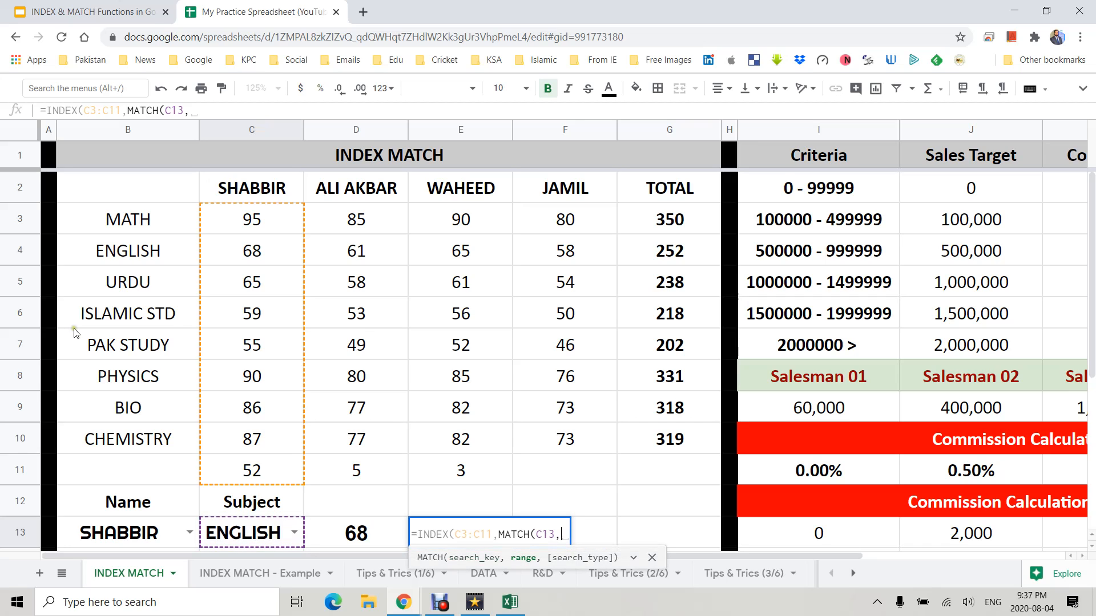
left_click_drag(129, 227, 127, 428)
type(",0))")
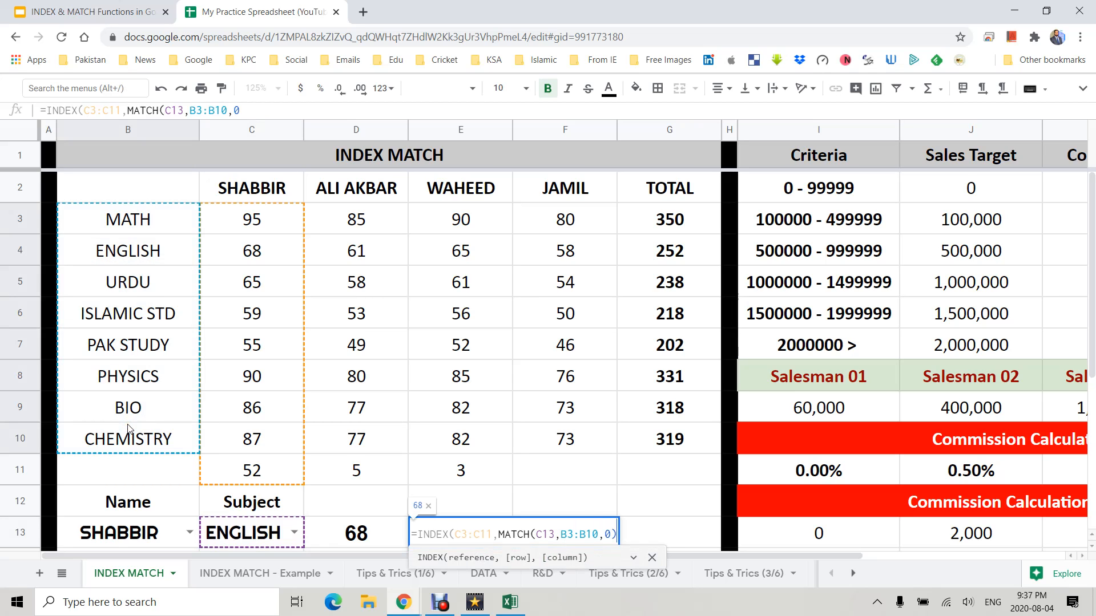
key("Return")
key("Up")
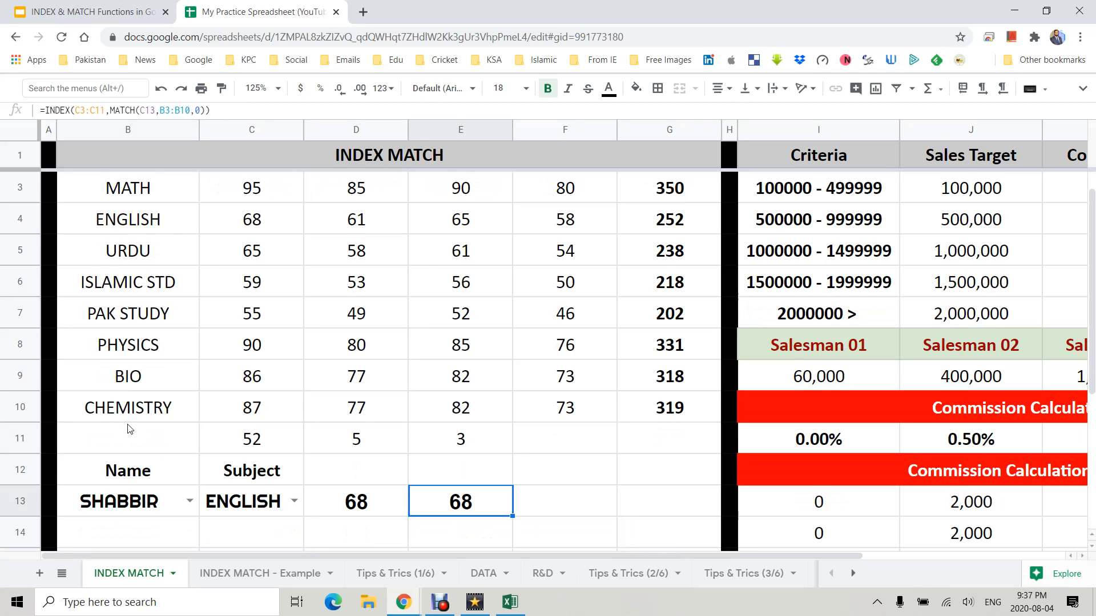
scroll(146, 302, "up", 2)
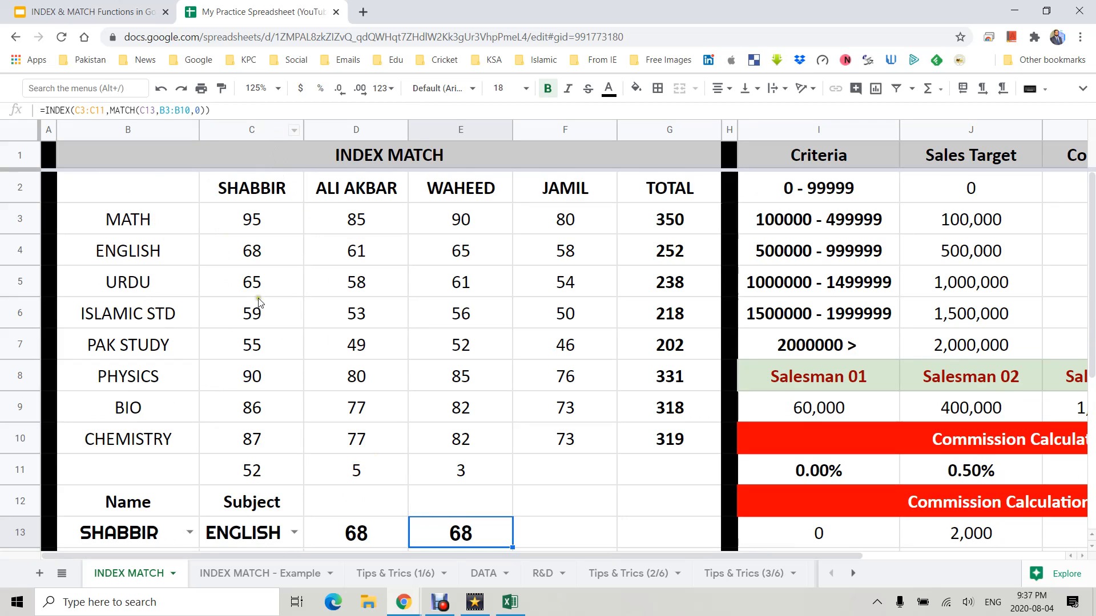
- Switch C13's subject to PAK STUDY and then to BIO to test both lookups
left_click(293, 531)
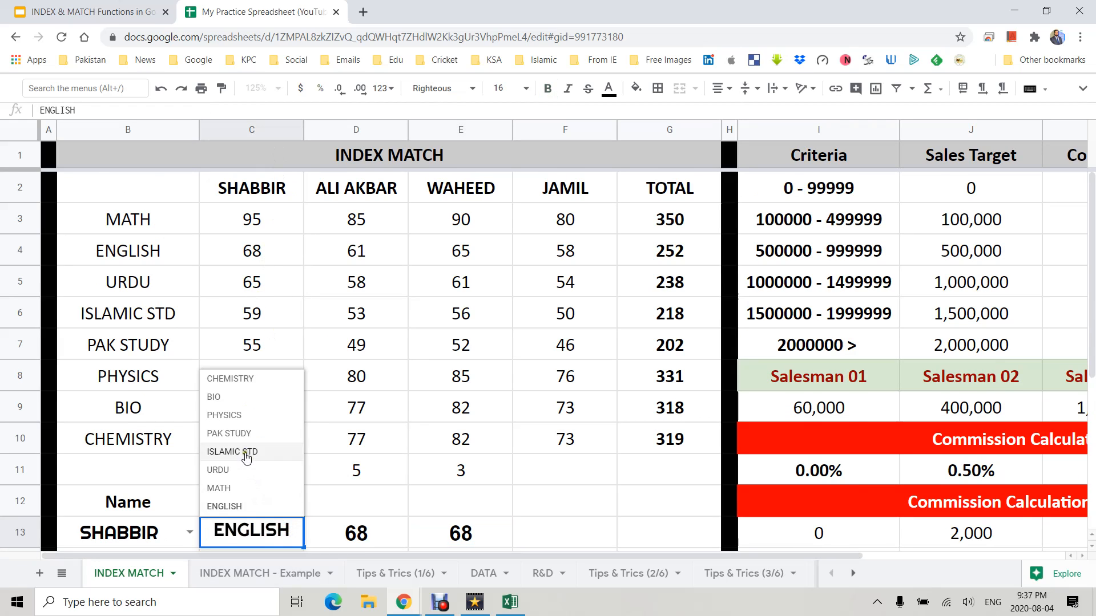
left_click(239, 432)
left_click(292, 533)
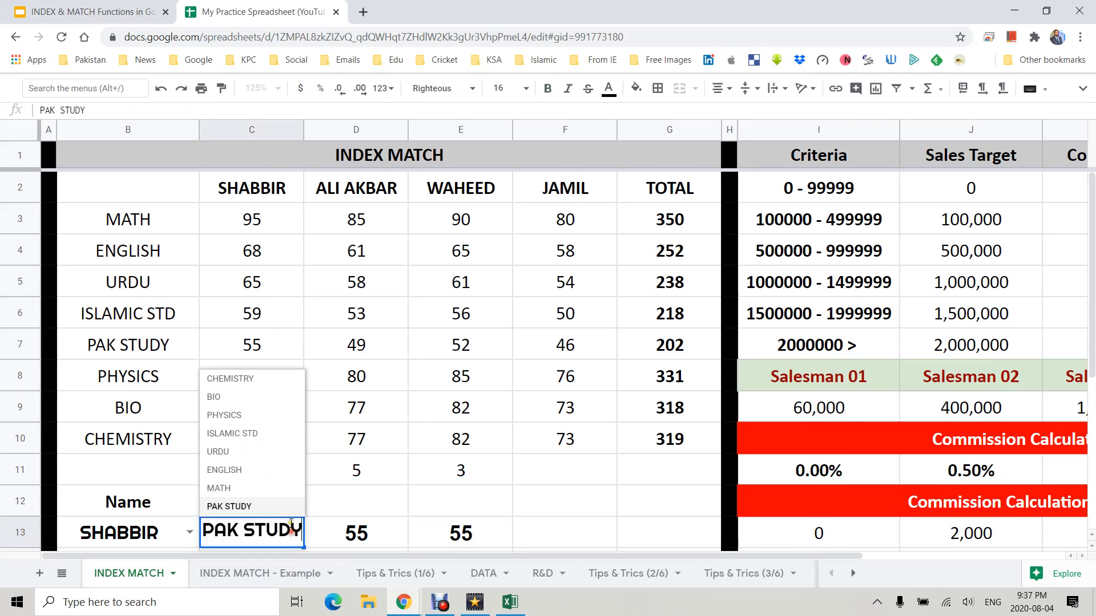
left_click(249, 401)
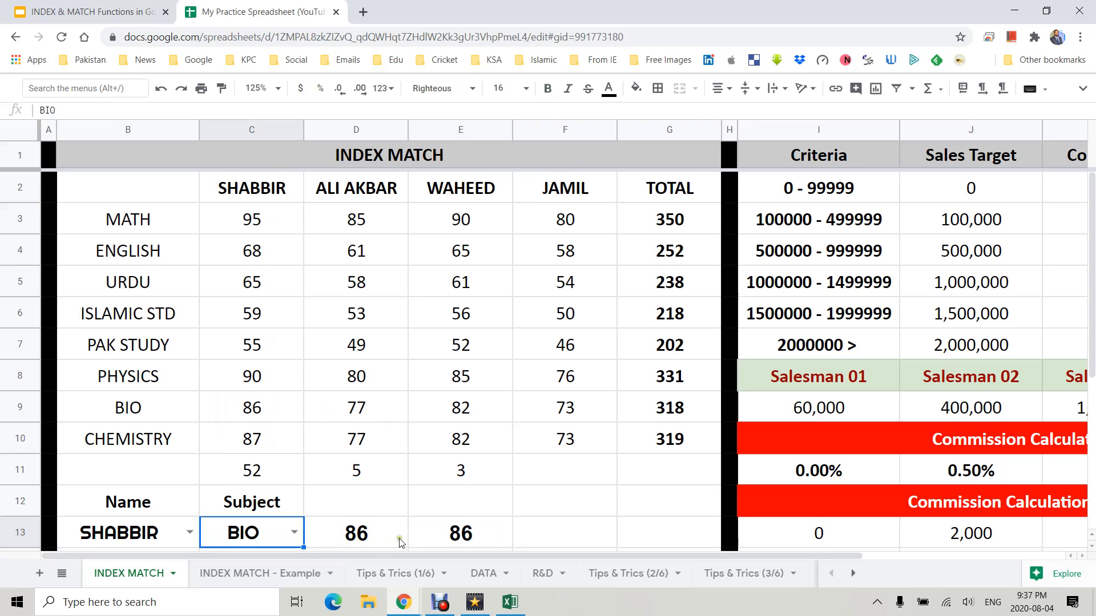
left_click(461, 533)
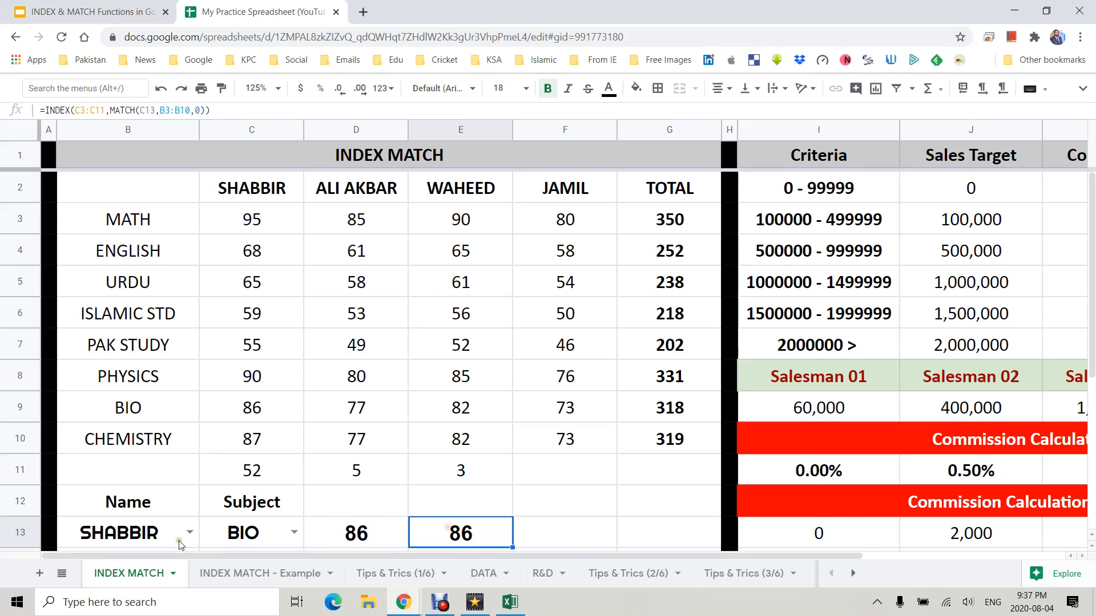
- Pick JAMIL in B13's name dropdown and compare the D13 and E13 formulas
left_click(193, 534)
left_click(105, 454)
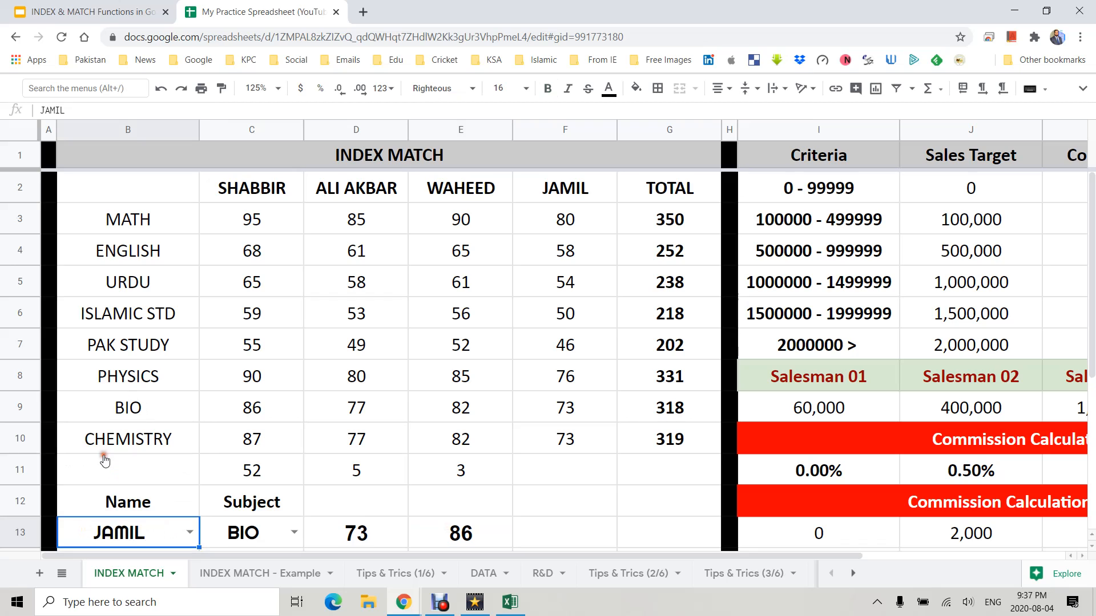
left_click(460, 536)
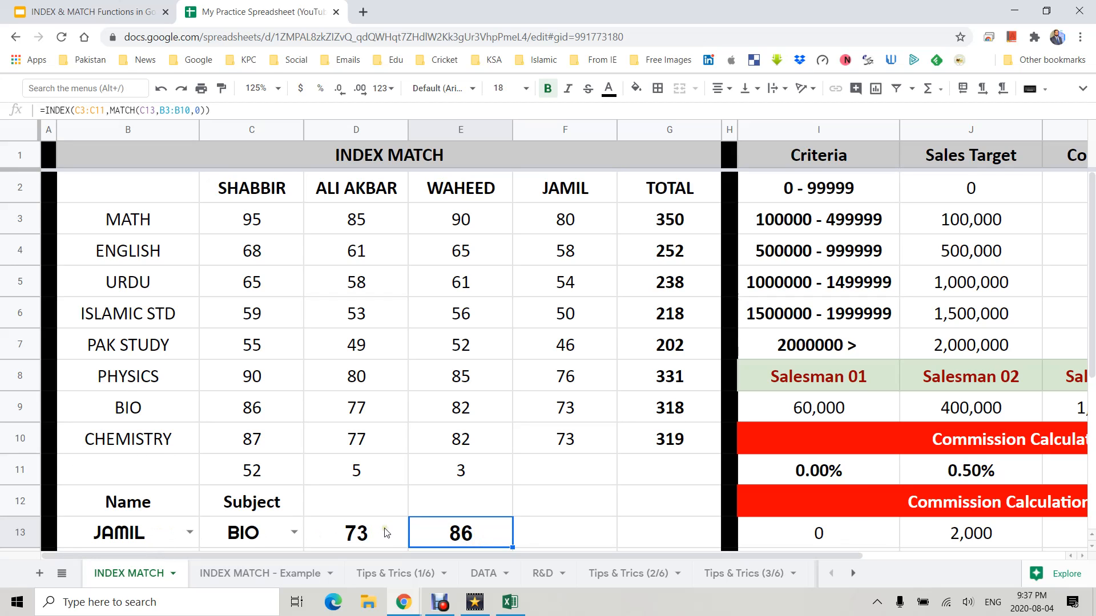
left_click(358, 541)
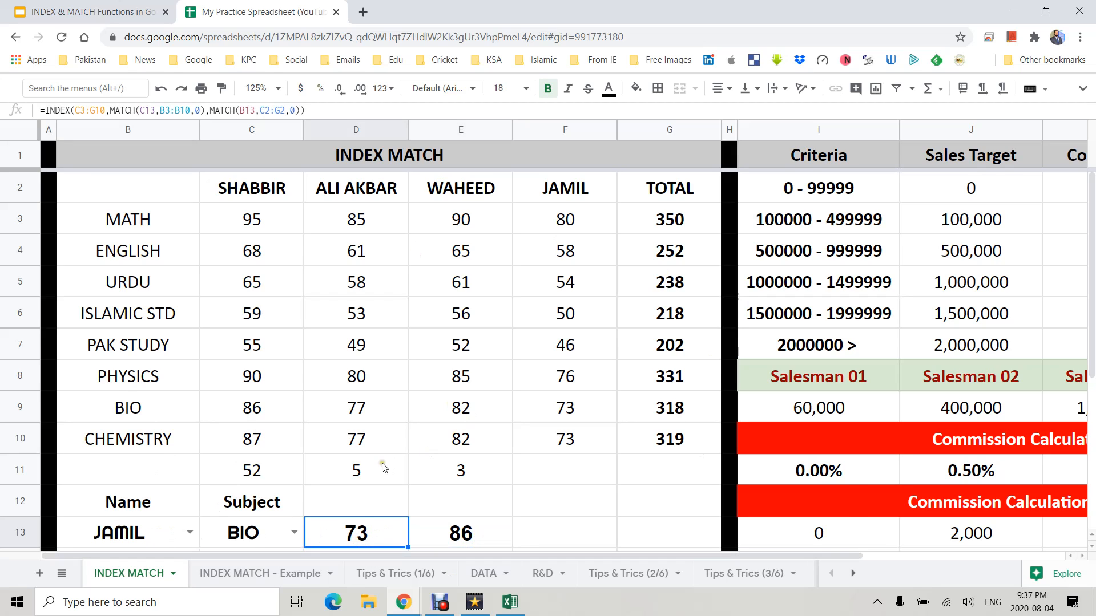
left_click(343, 497)
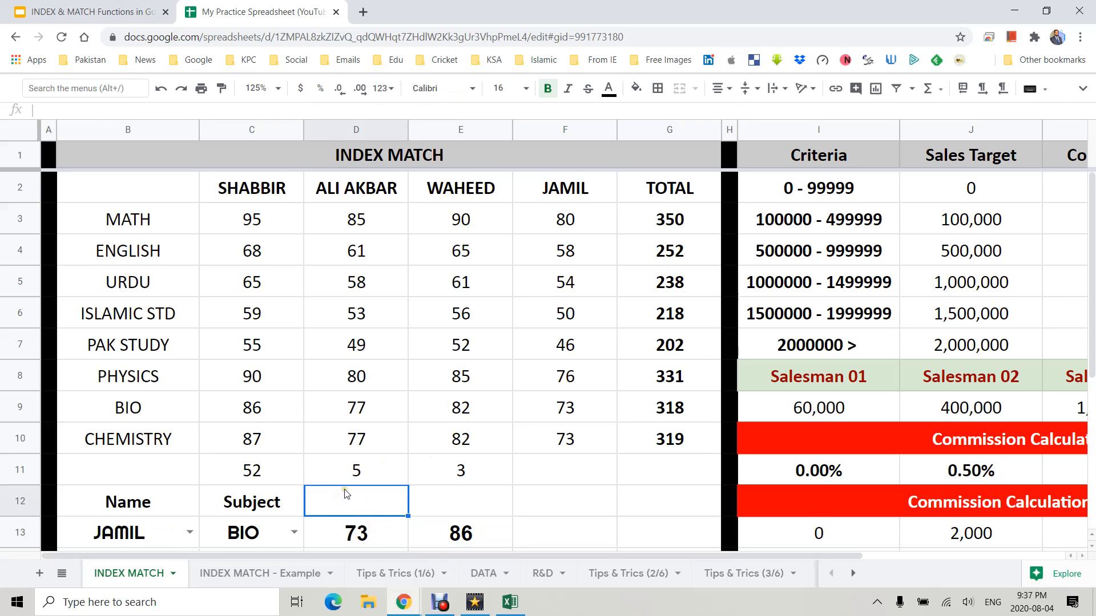
- Clear the commission formulas in I11:L11 and I13:L13
scroll(344, 488, "right", 3)
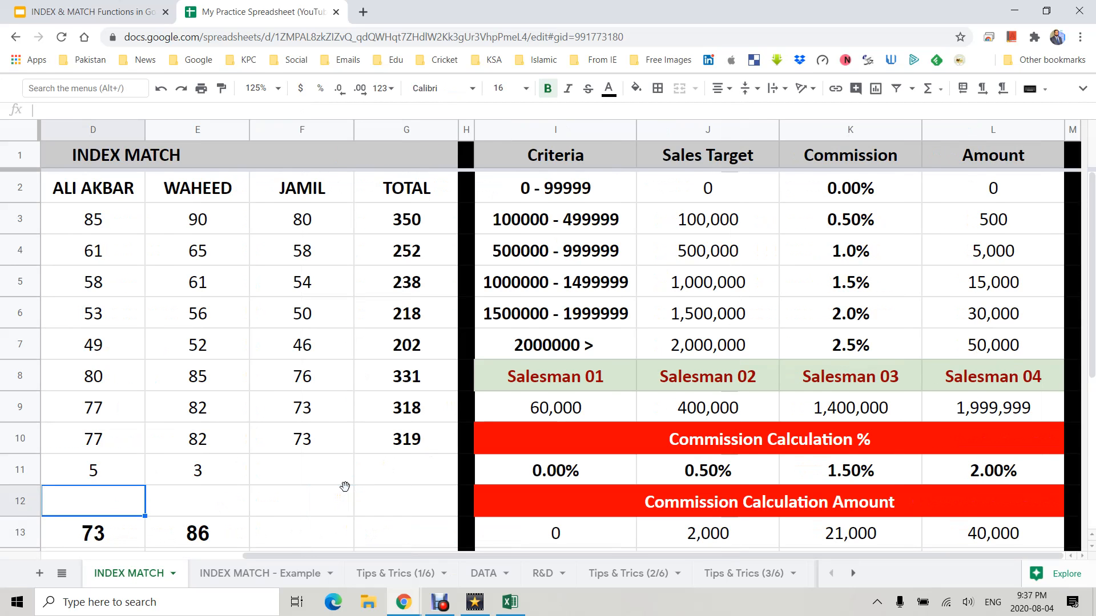
left_click(332, 462)
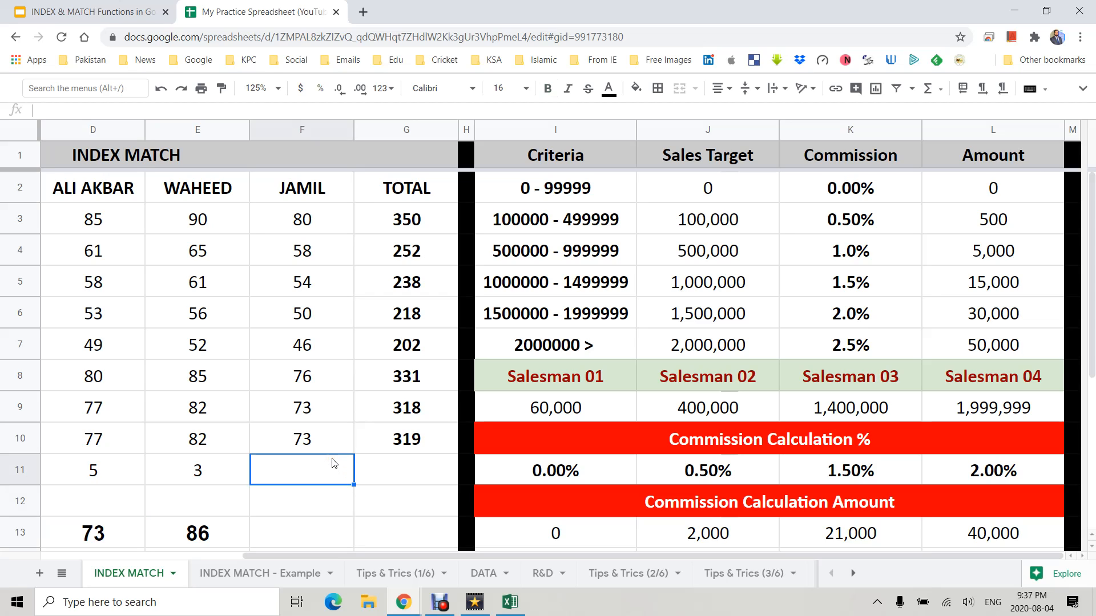
left_click_drag(592, 475, 933, 476)
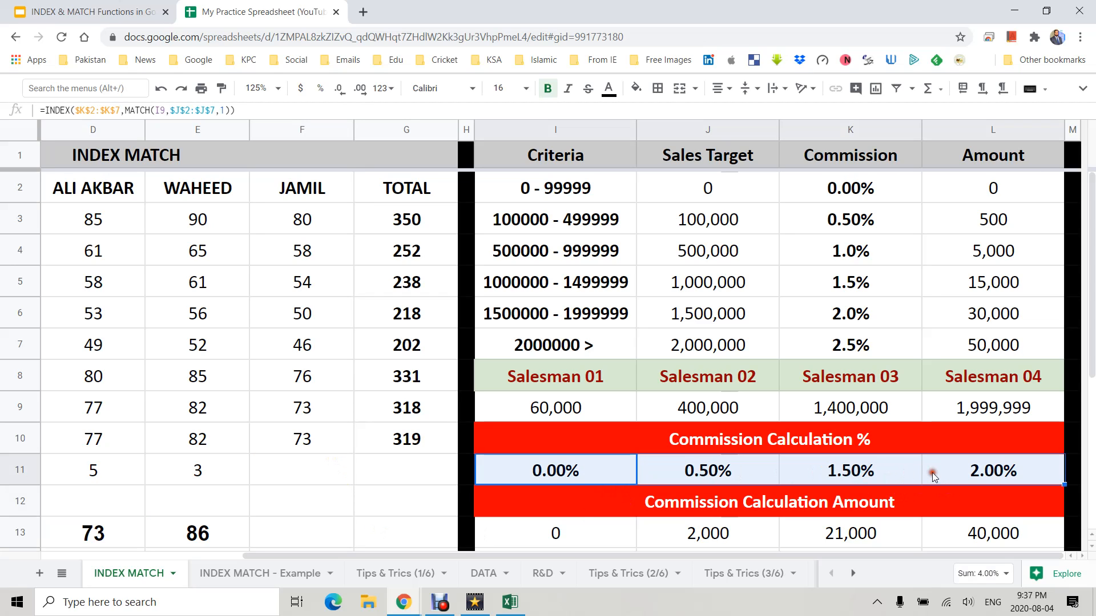
key("Delete")
left_click_drag(595, 541, 967, 539)
key("Delete")
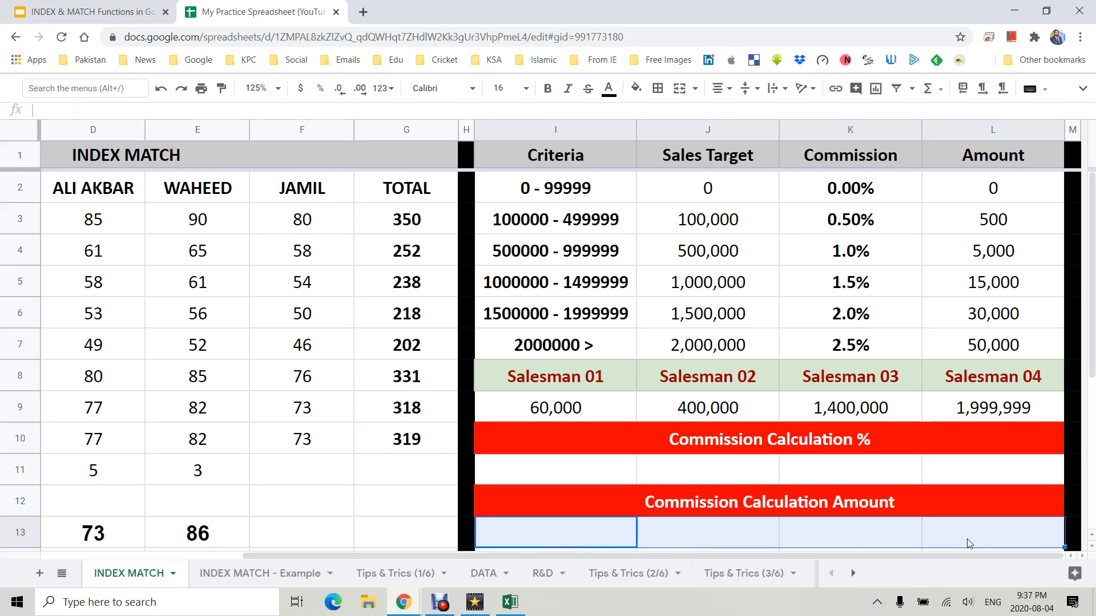
- Examine the criteria table's sales targets and commission rates for each band
left_click(600, 470)
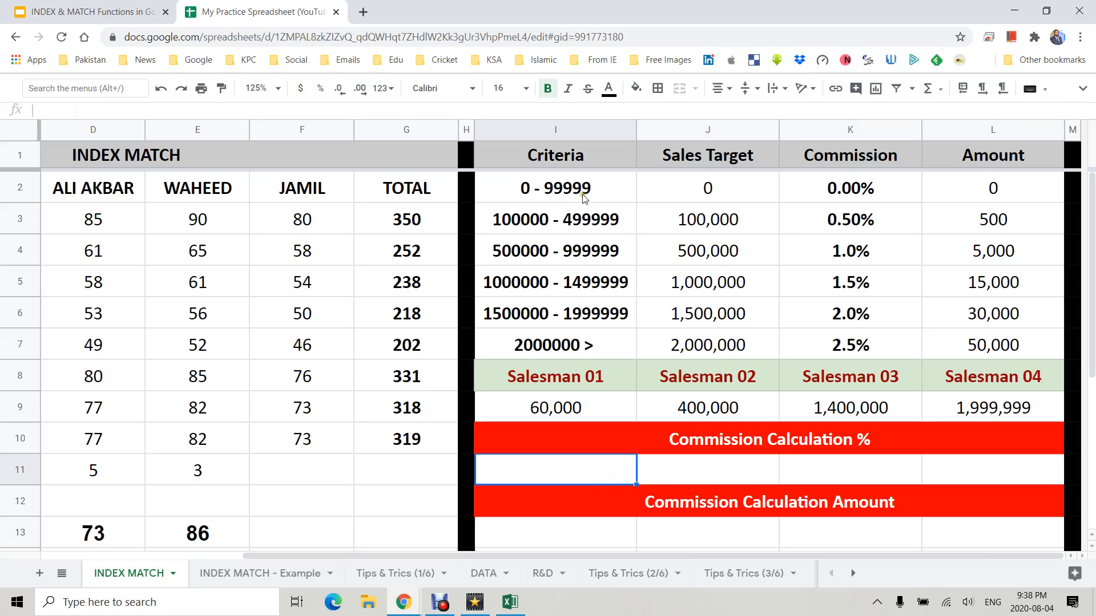
left_click(526, 192)
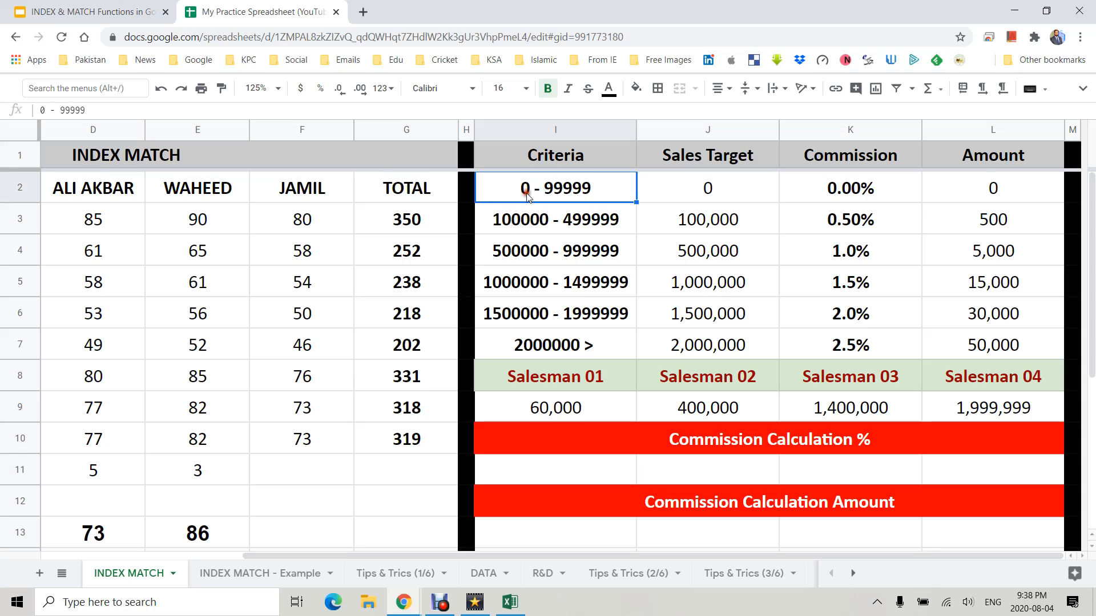
left_click(707, 189)
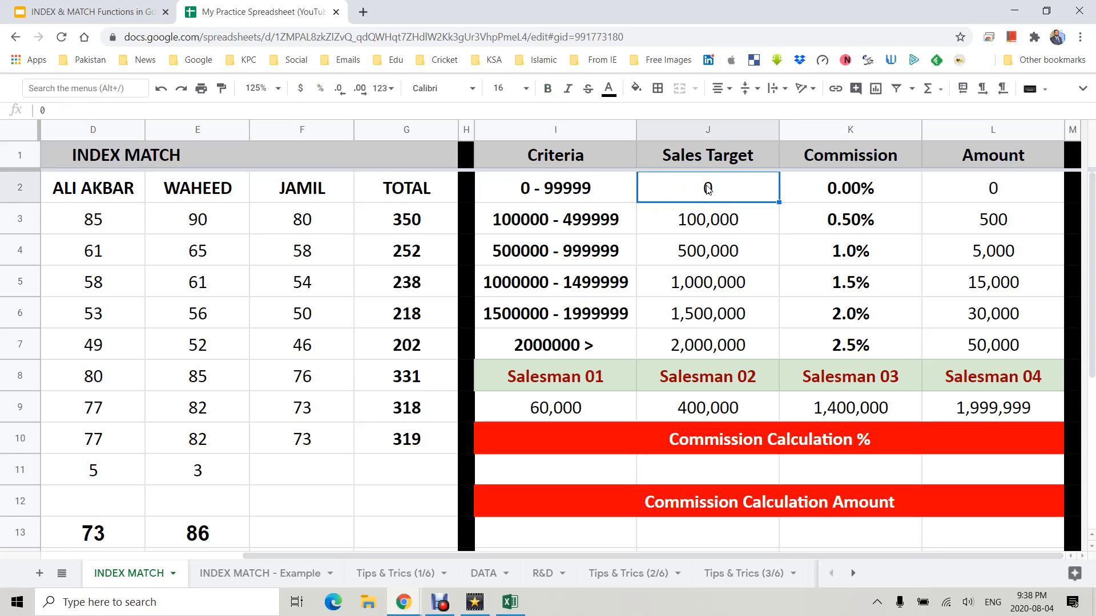
left_click(704, 221)
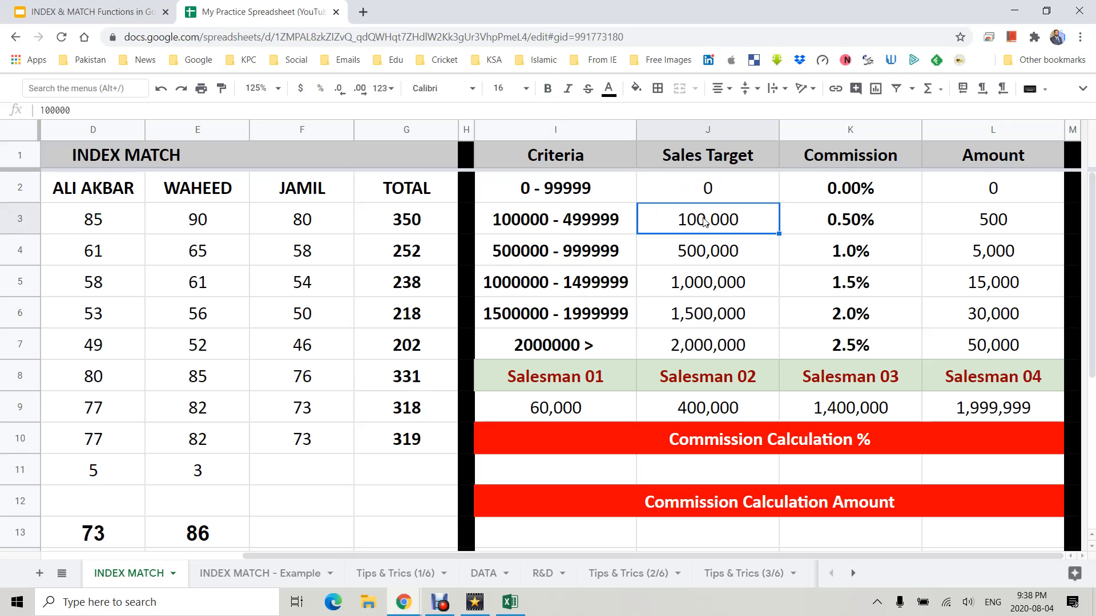
left_click(707, 190)
left_click(852, 187)
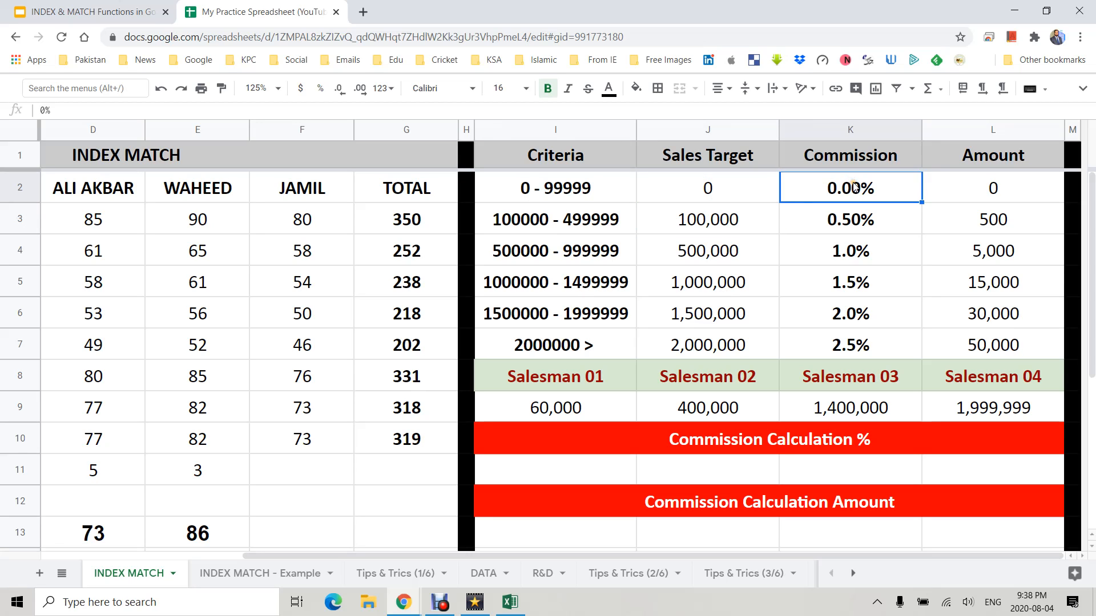
left_click(735, 264)
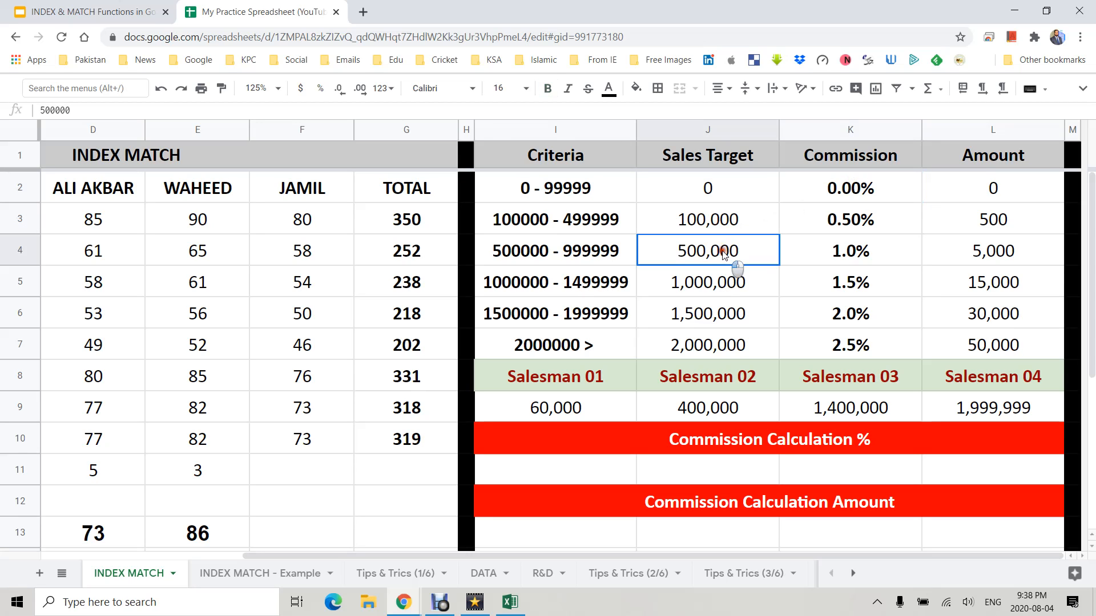
left_click(850, 219)
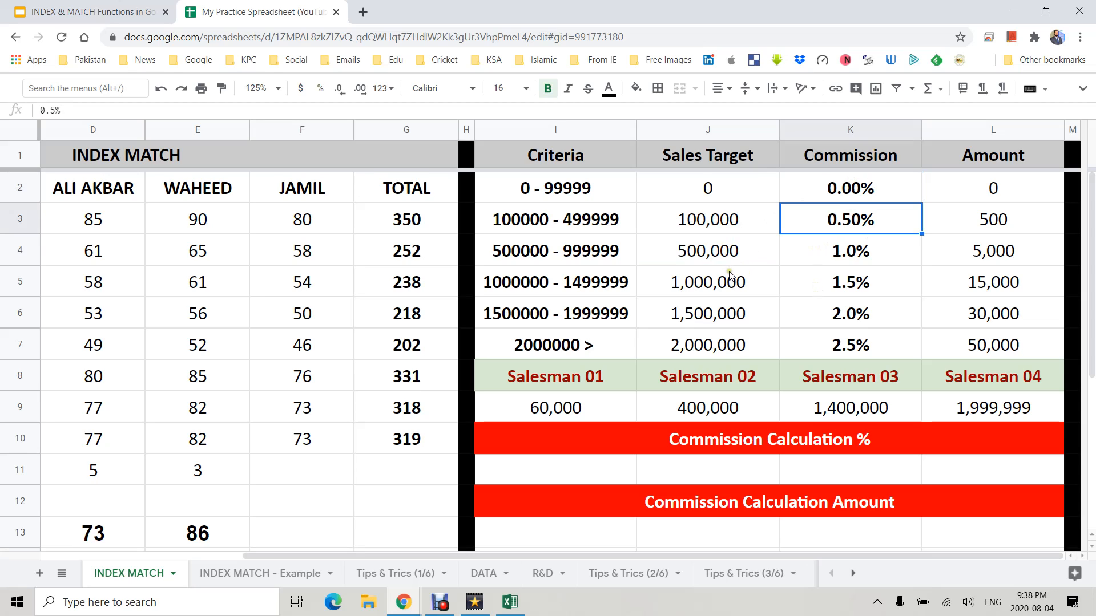
left_click(714, 257)
left_click(732, 299)
left_click(845, 254)
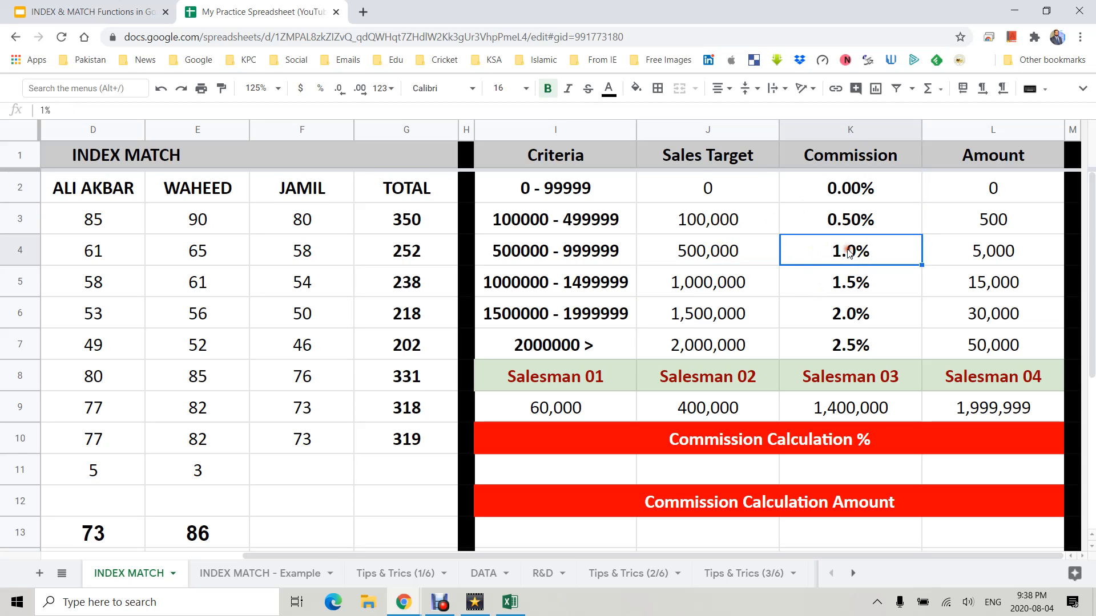
- Review the commission percentages in K2:K7 against each band's sales target
left_click(703, 288)
left_click(703, 325)
left_click(835, 284)
left_click(735, 311)
left_click(732, 345)
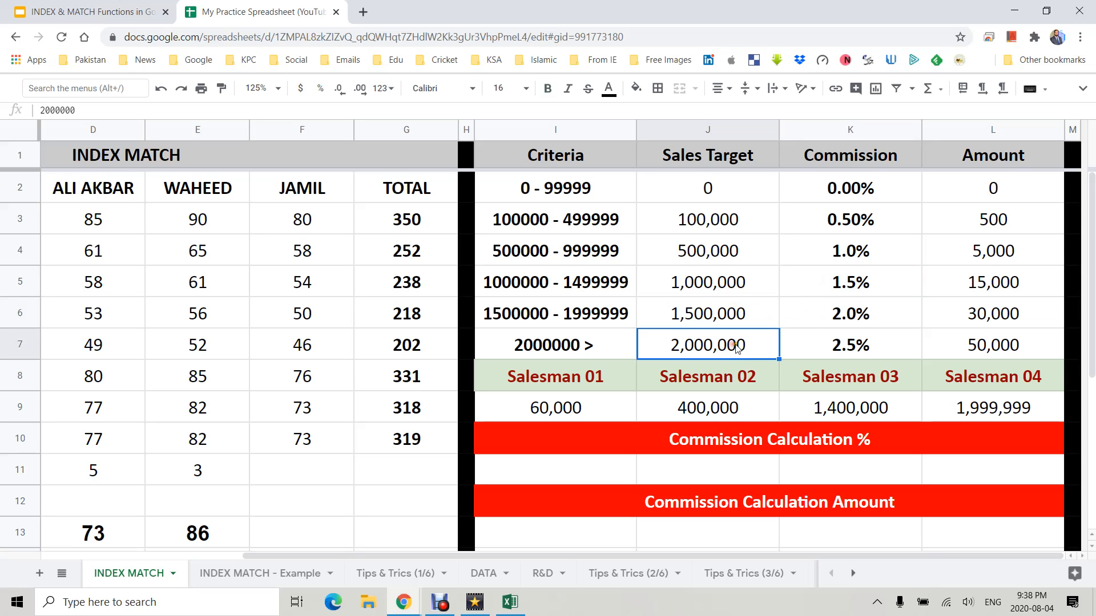
left_click(864, 314)
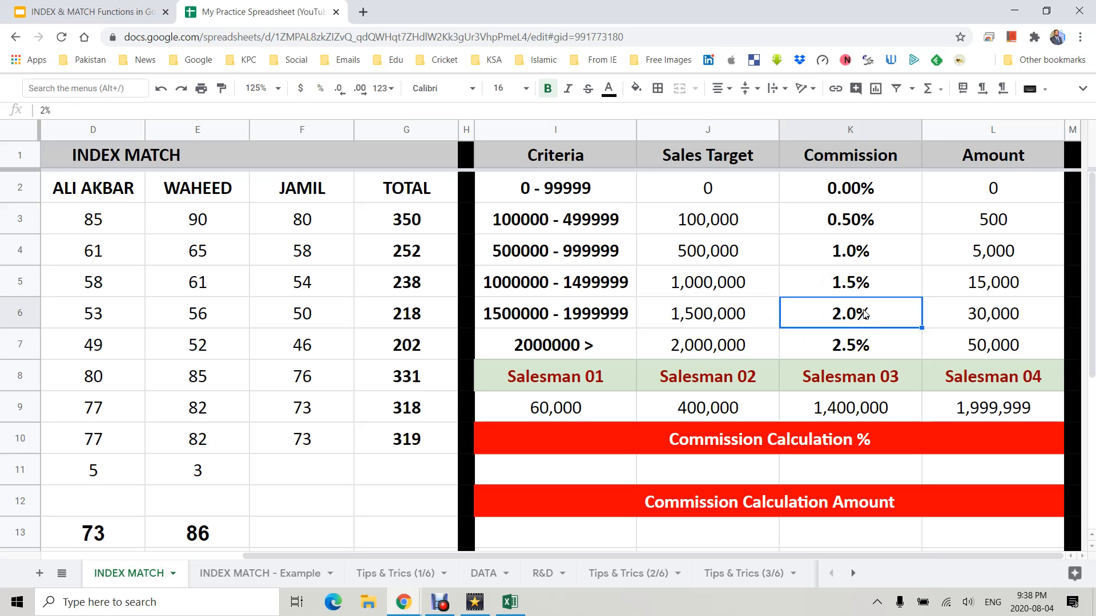
left_click(730, 346)
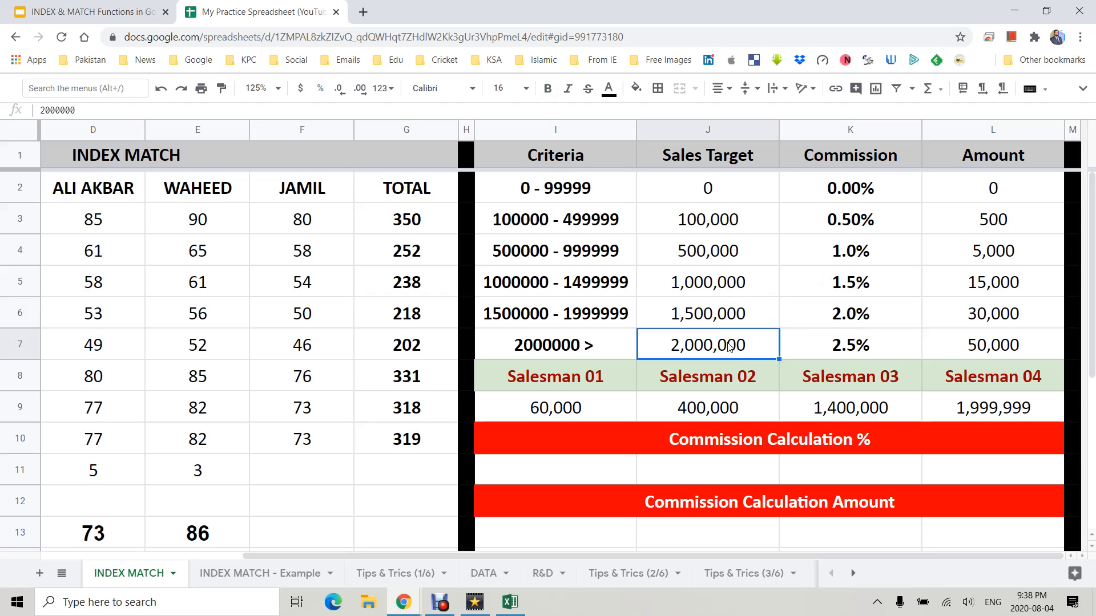
left_click(844, 347)
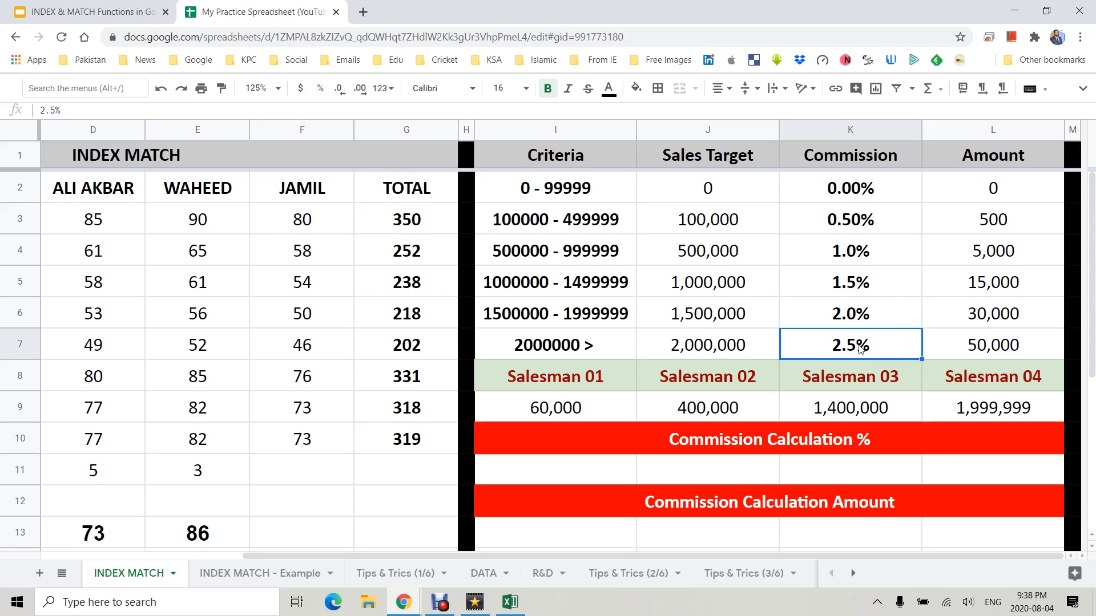
left_click_drag(837, 190, 848, 345)
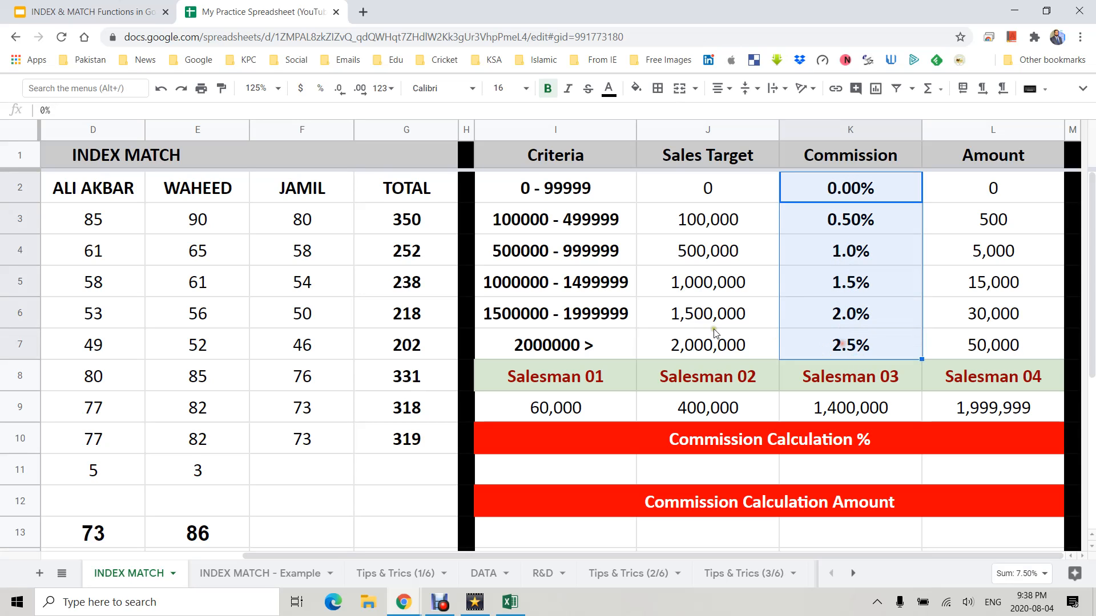
- Enter =INDEX(K2:K7,MATCH(I9,J2:J7,0)) in I11 to look up Salesman 01's commission
left_click(612, 467)
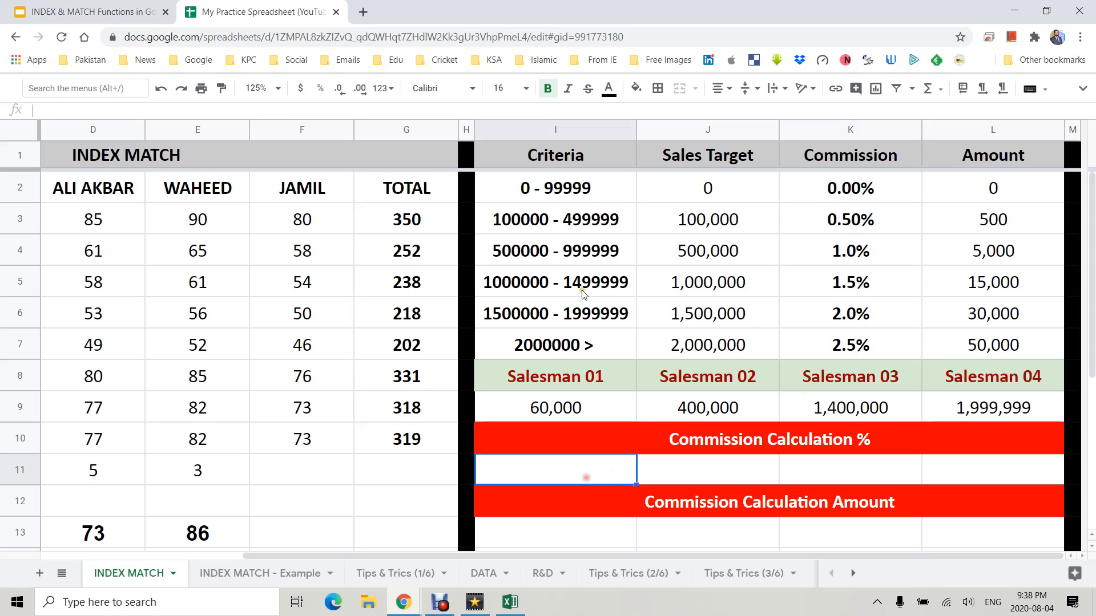
type("=INDEX(")
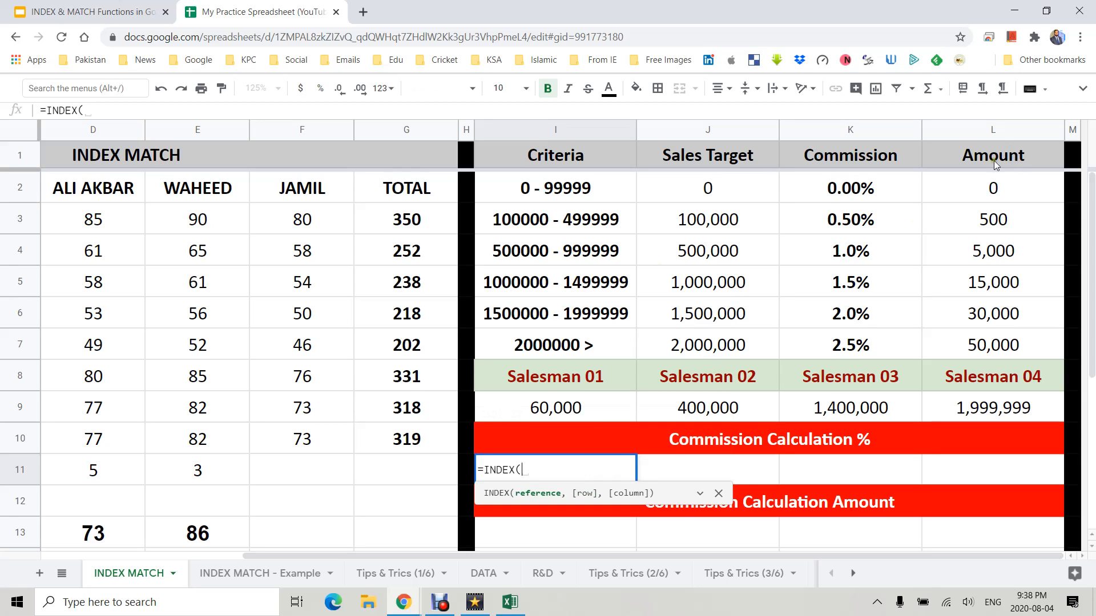
left_click_drag(845, 197, 845, 338)
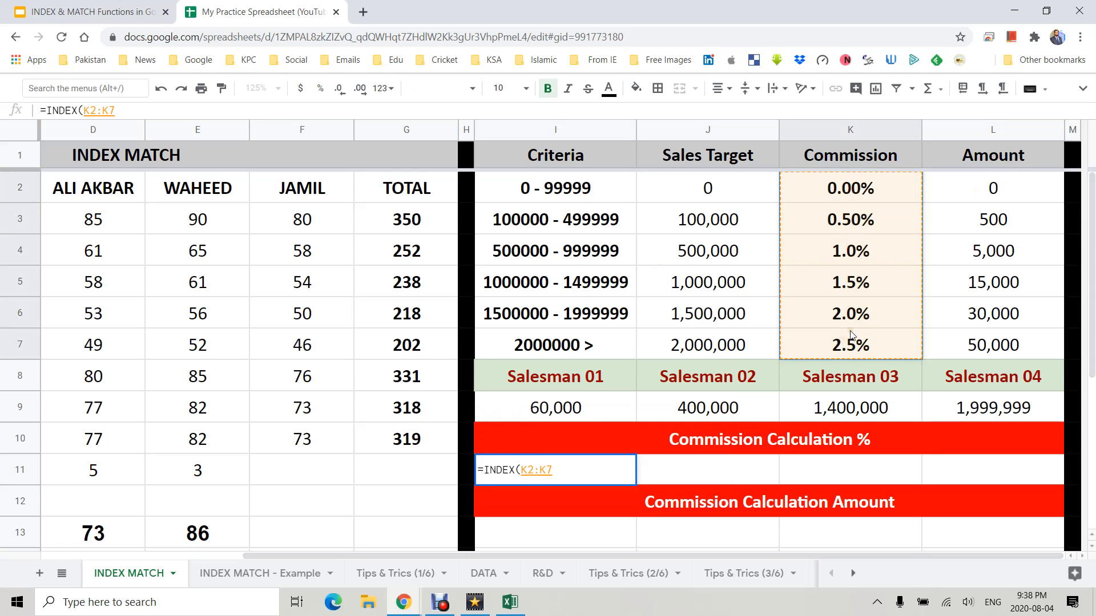
type(",match(")
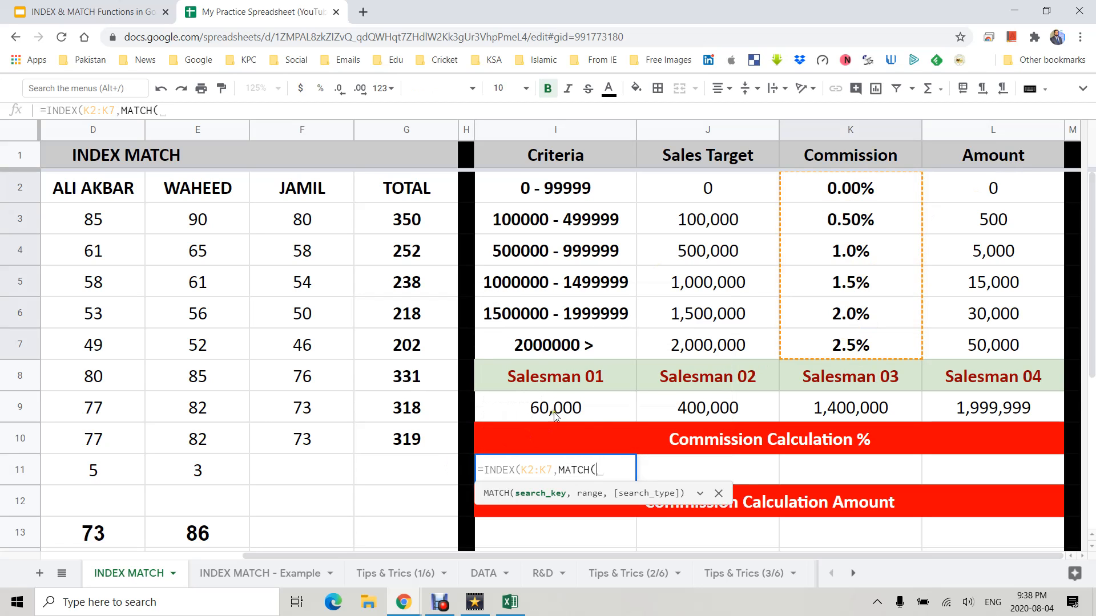
left_click(557, 407)
type(",")
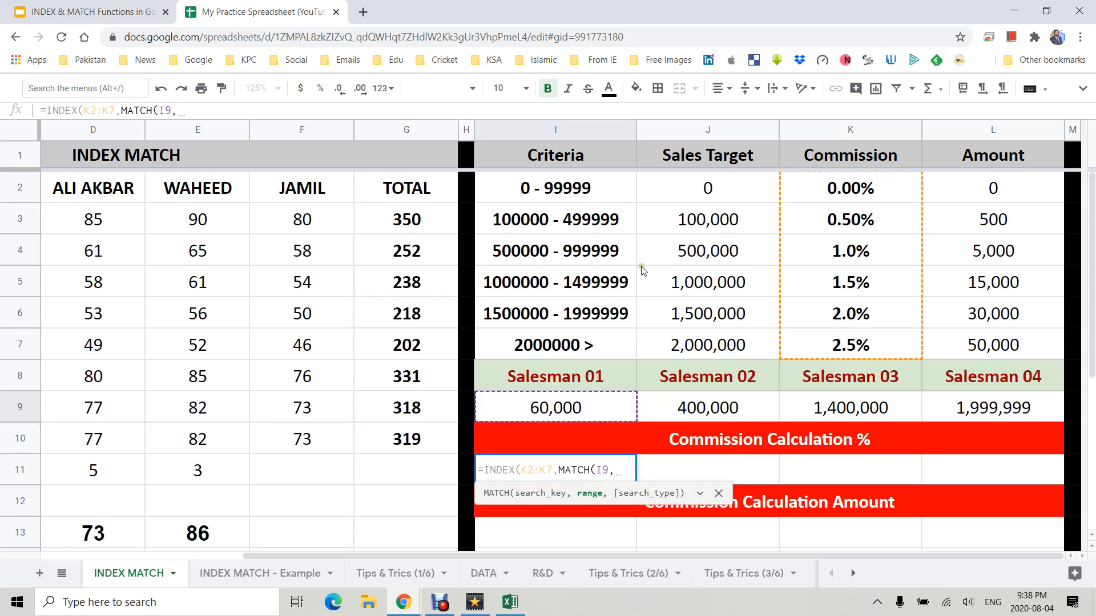
left_click_drag(705, 203, 717, 337)
type(",")
type("0)")
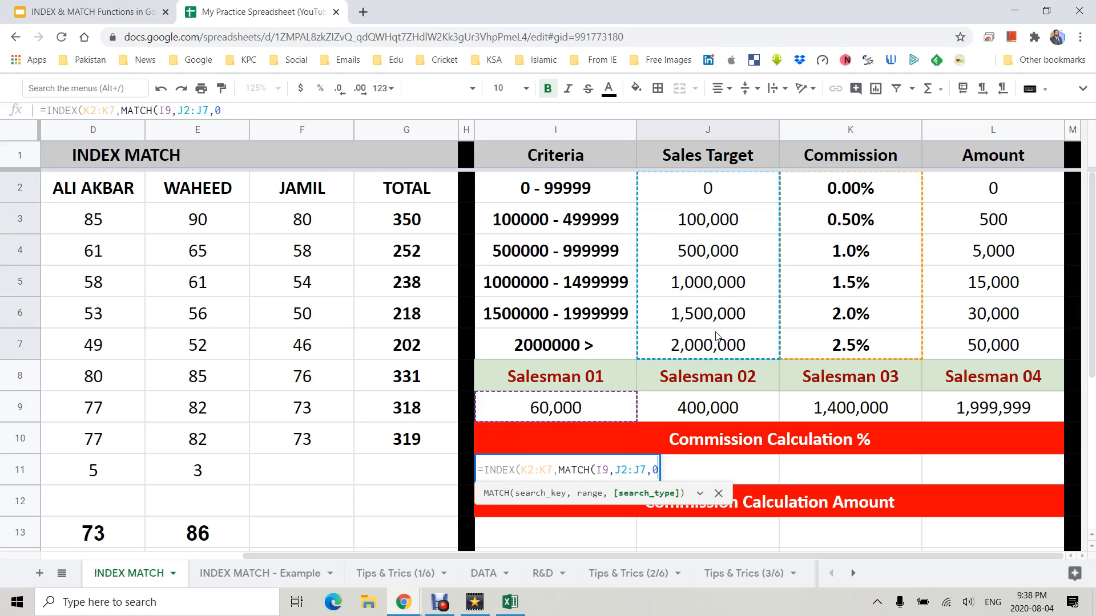
key("Tab")
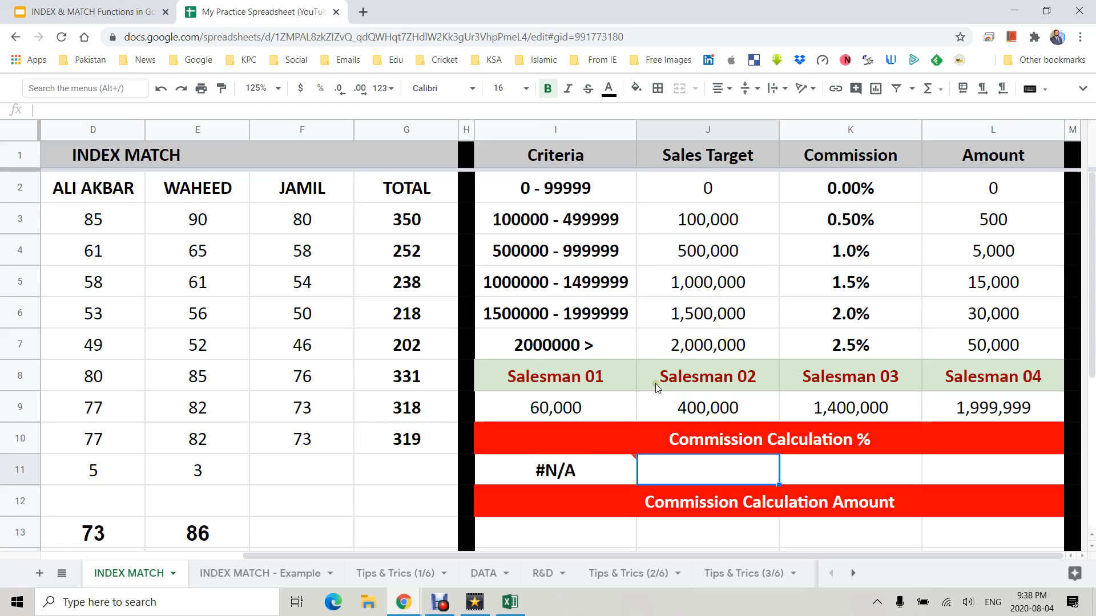
- Set the first band's sales target in J2 to 60000 to test the exact match
left_click(600, 406)
left_click(712, 190)
type("60000")
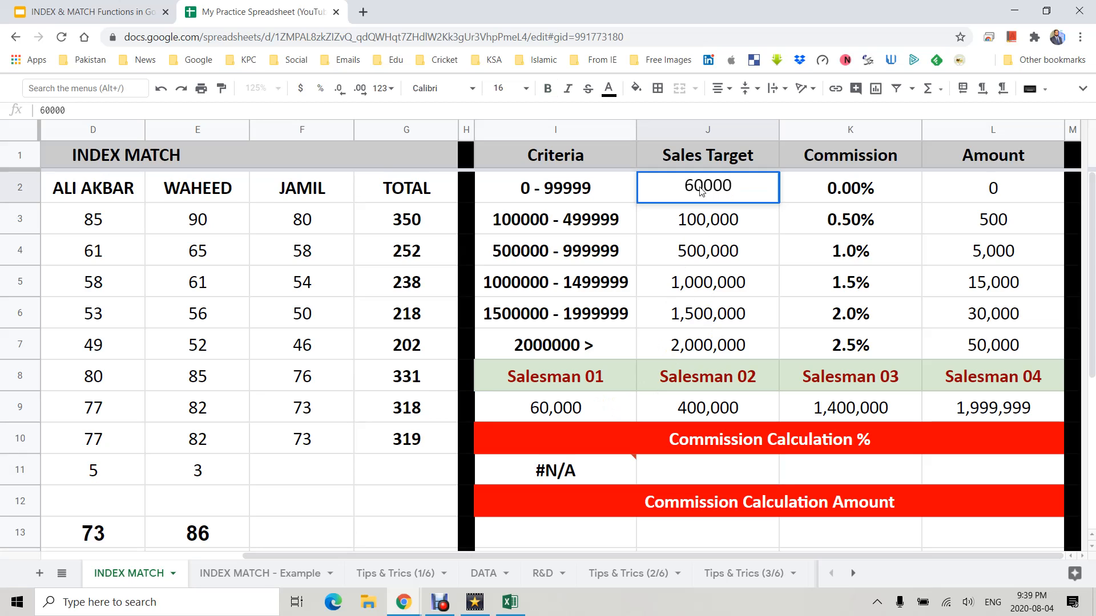
key("Return")
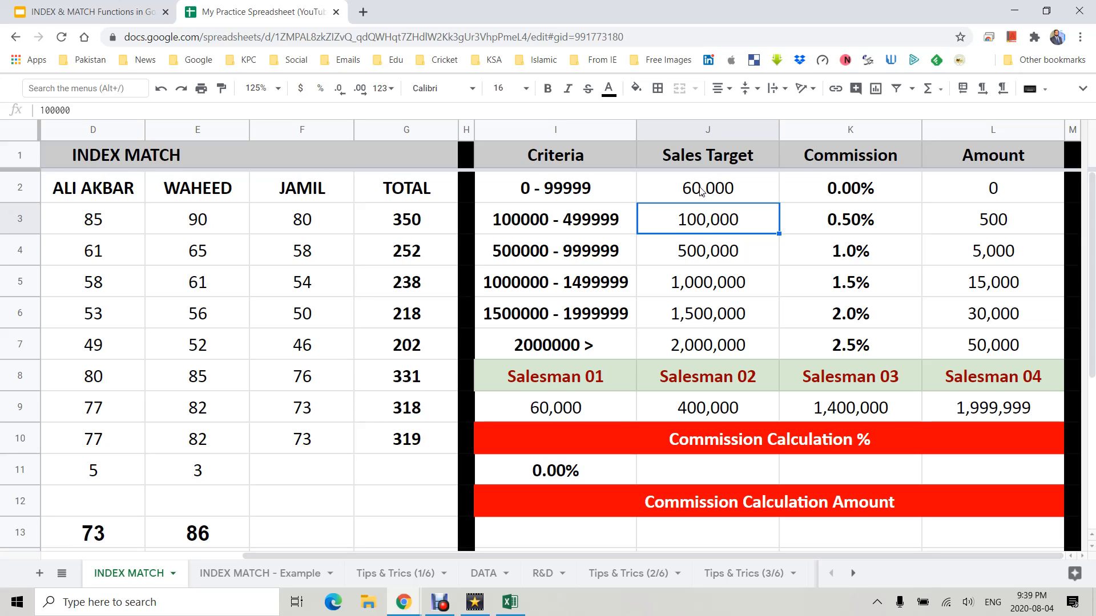
- Change Salesman 01's sales in I9 to 60001
double_click(612, 402)
key("BackSpace")
type("1")
key("Return")
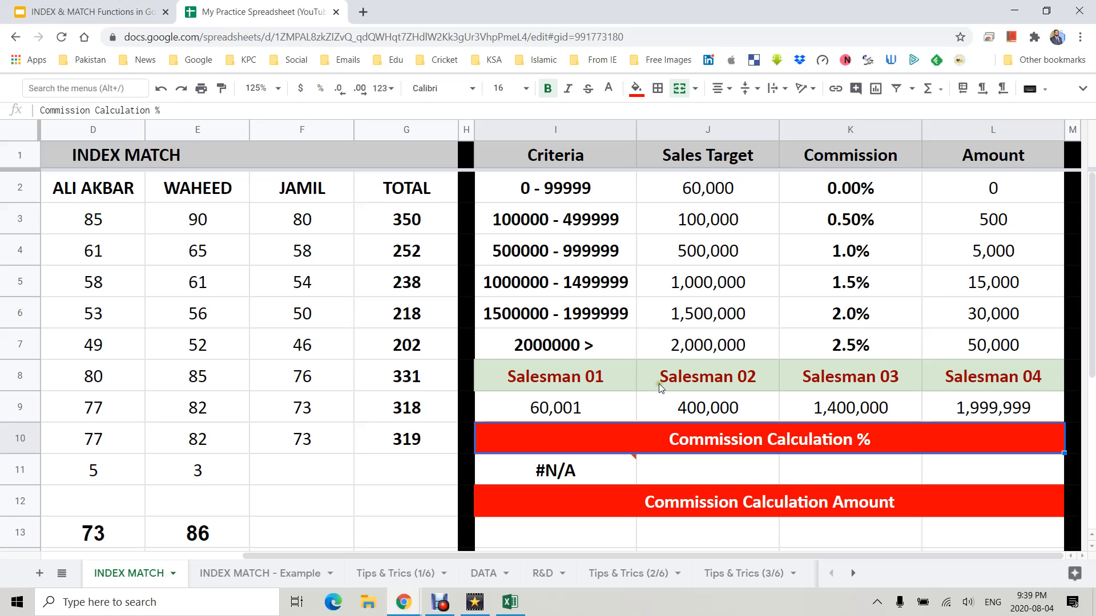
- Restore the first band's sales target in J2 to 0
left_click(730, 192)
type("0")
key("Return")
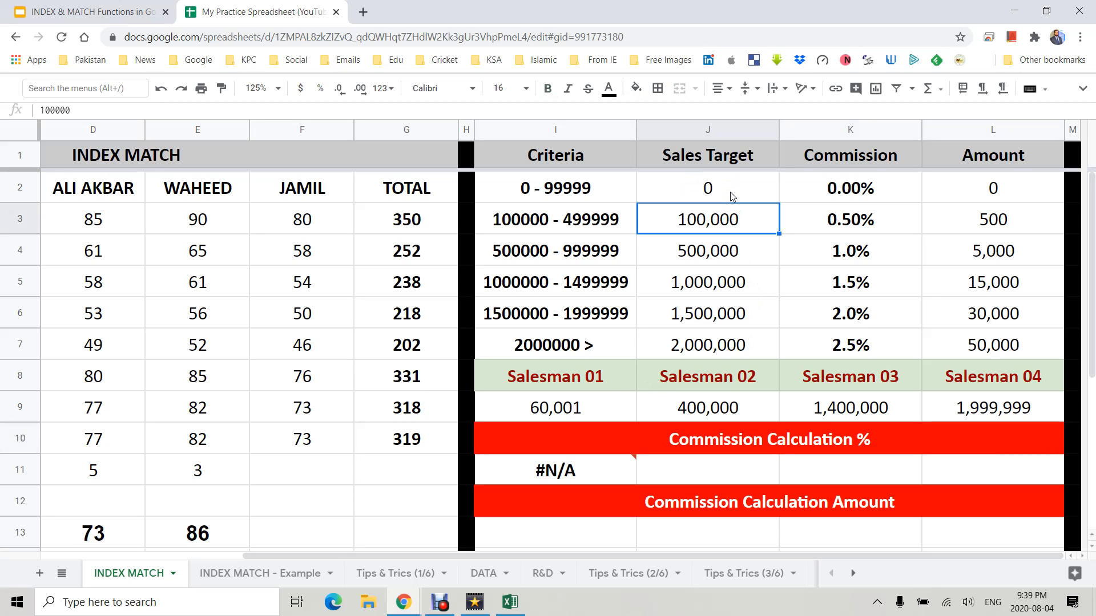
- Change the MATCH search type in I11's formula from exact to 1 for approximate matching
left_click(599, 478)
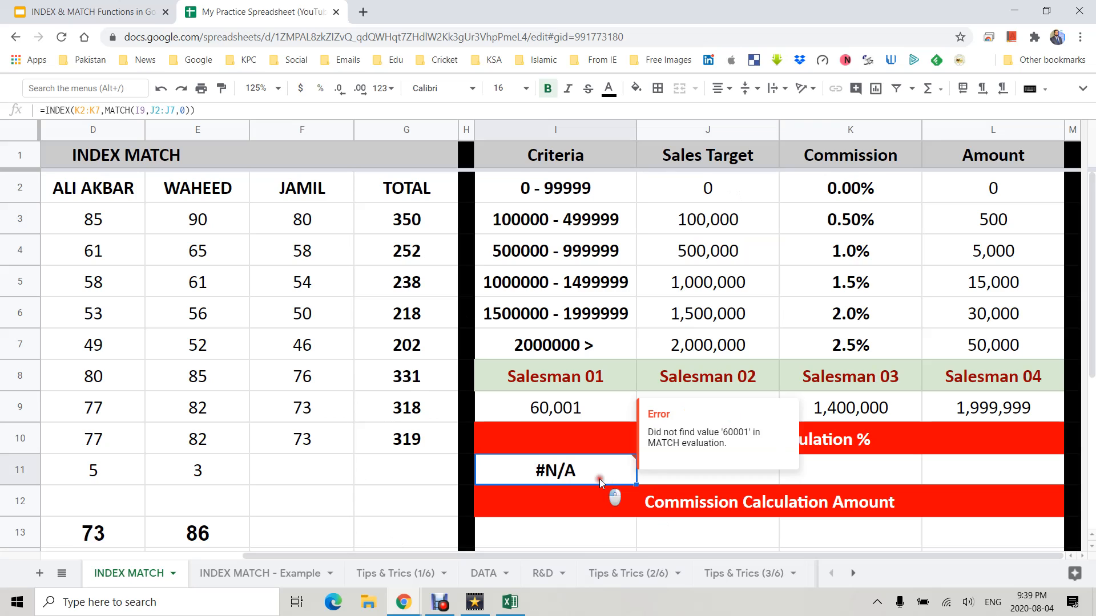
double_click(599, 478)
key("Left")
key("Left")
key("shift+Left")
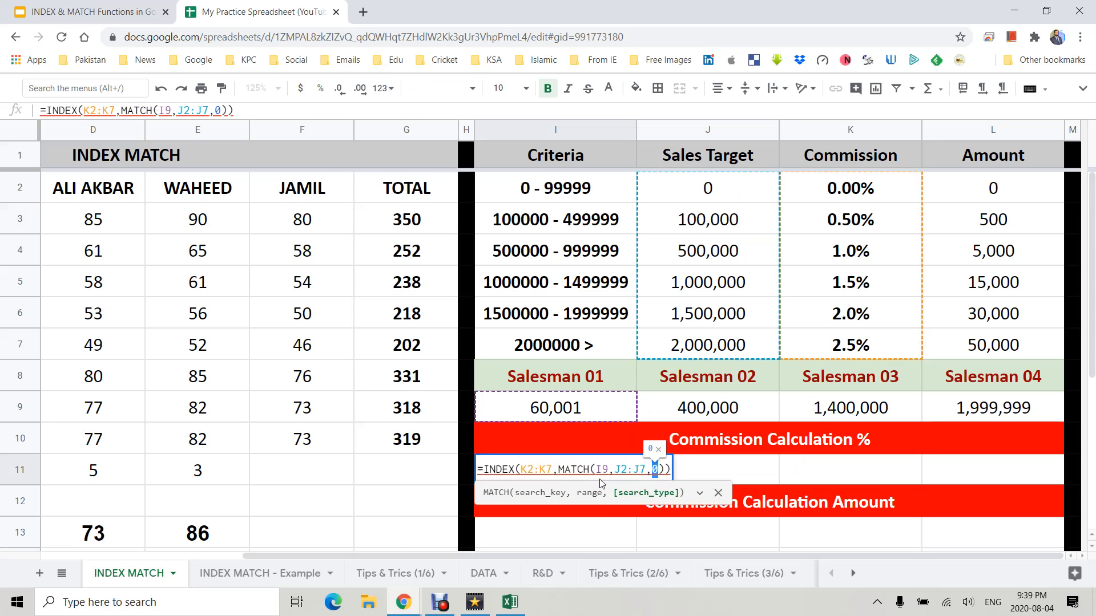
type("1")
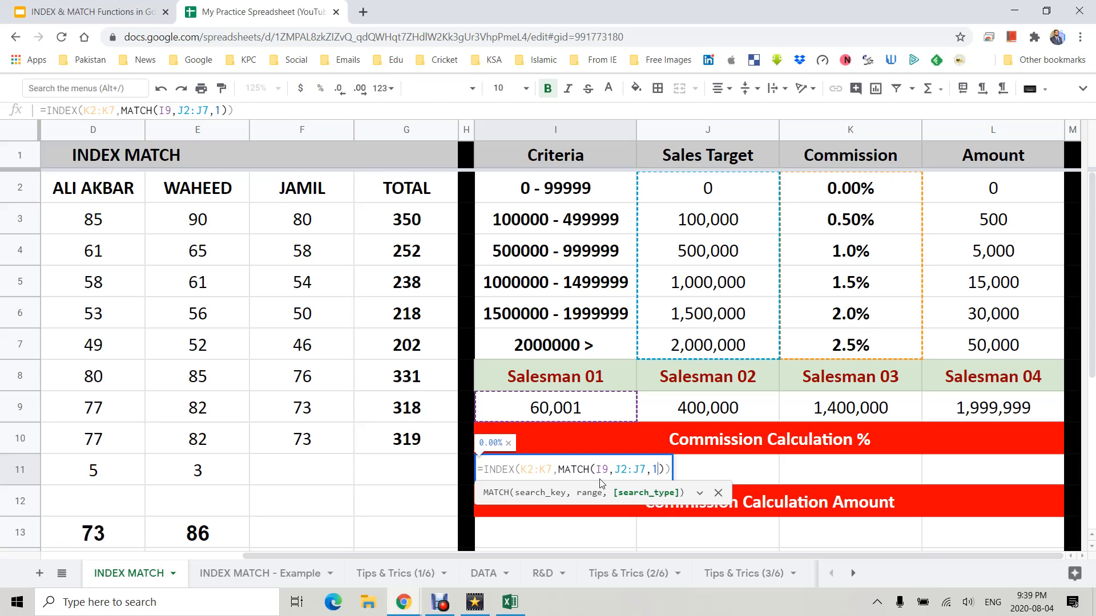
key("Return")
- Make the K2:K7 and J2:J7 ranges in I11's formula absolute references
left_click(601, 483)
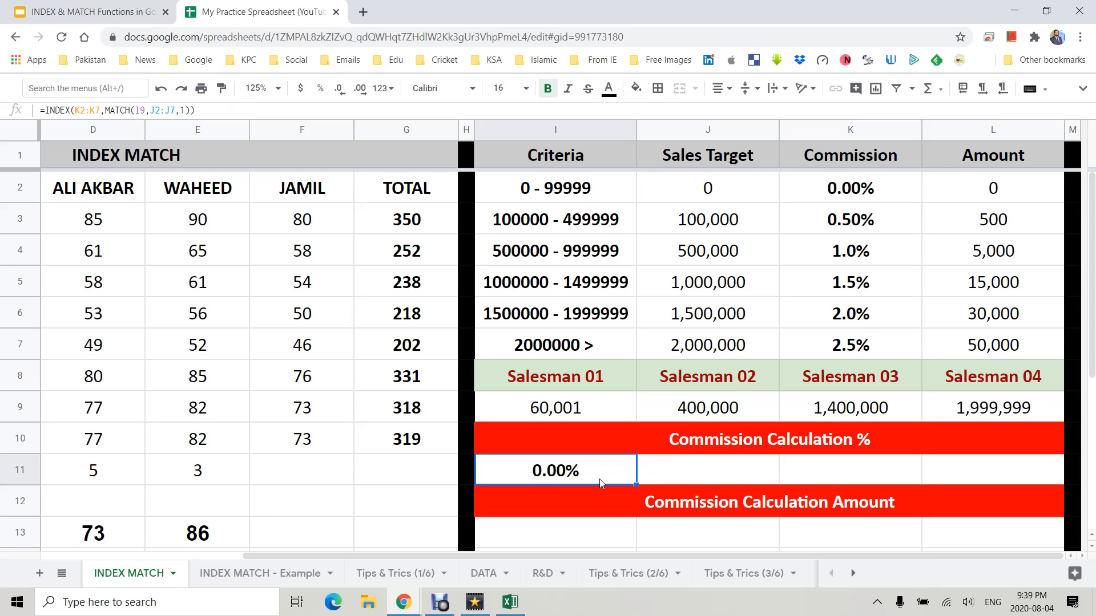
double_click(523, 468)
left_click(536, 466)
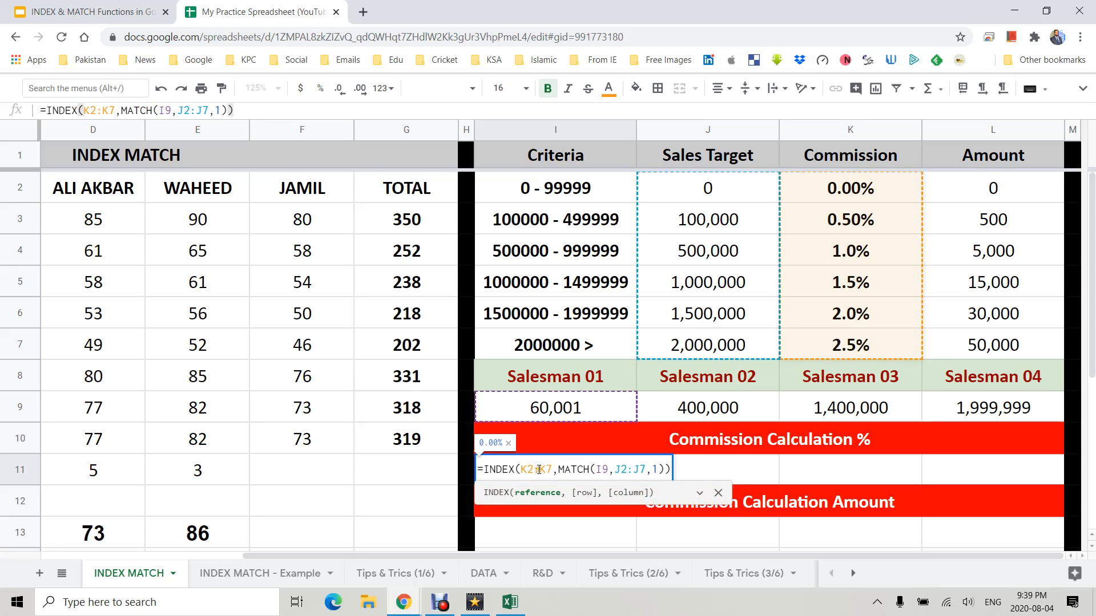
key("F4")
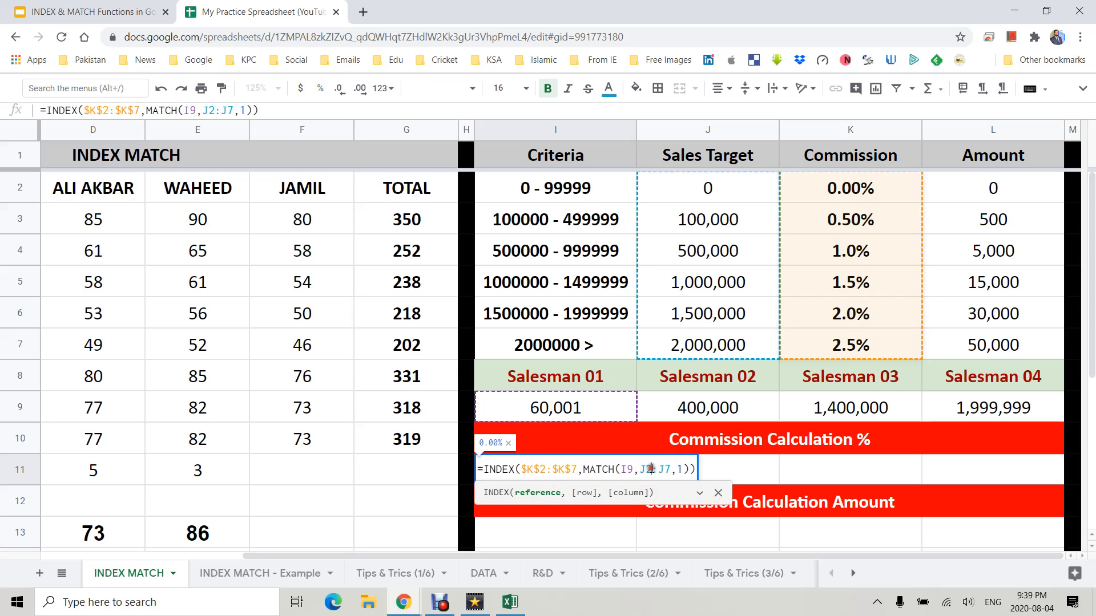
left_click(651, 469)
key("F4")
key("Return")
- Fill I11's commission formula across to L11 for all four salesmen
left_click(593, 480)
left_click_drag(636, 485, 945, 479)
left_click(724, 482)
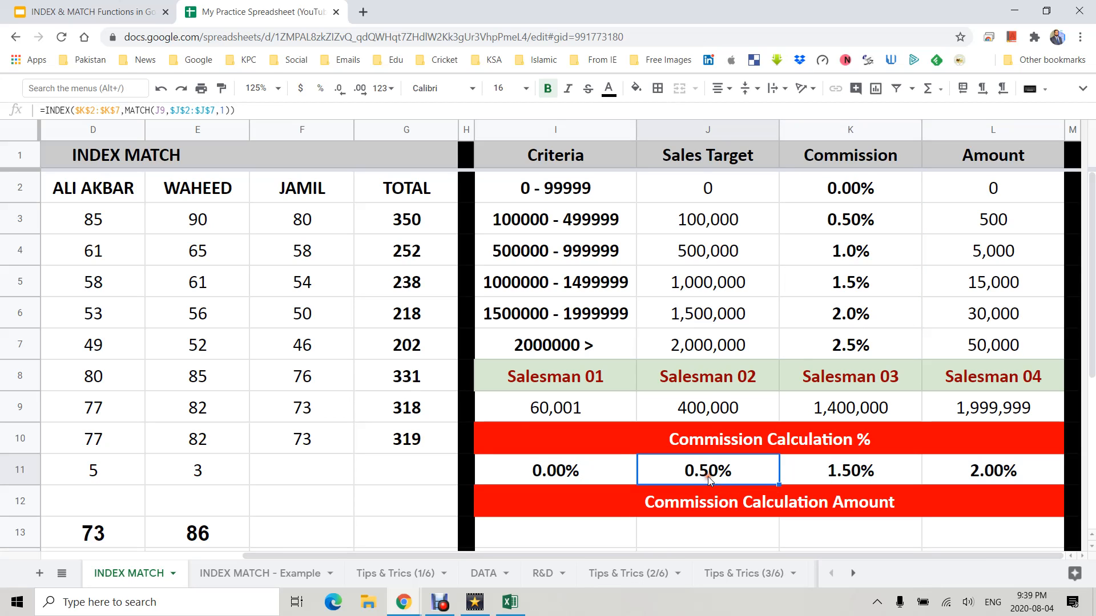
- Compare each salesman's sales and commission result against the sales targets and rates in the criteria table
left_click(708, 410)
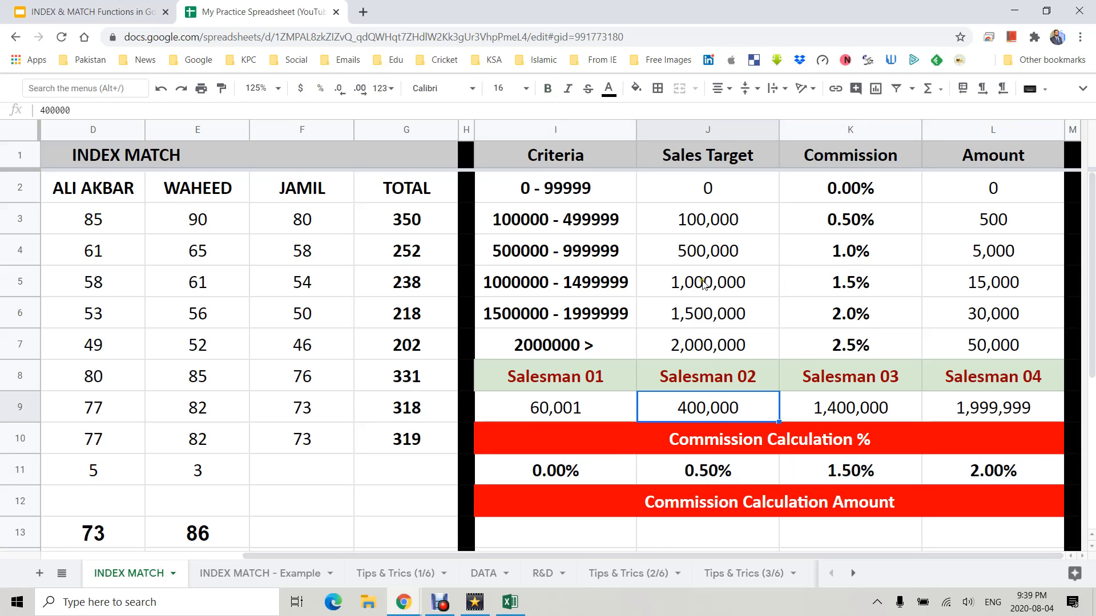
left_click(702, 227)
left_click_drag(702, 227, 707, 244)
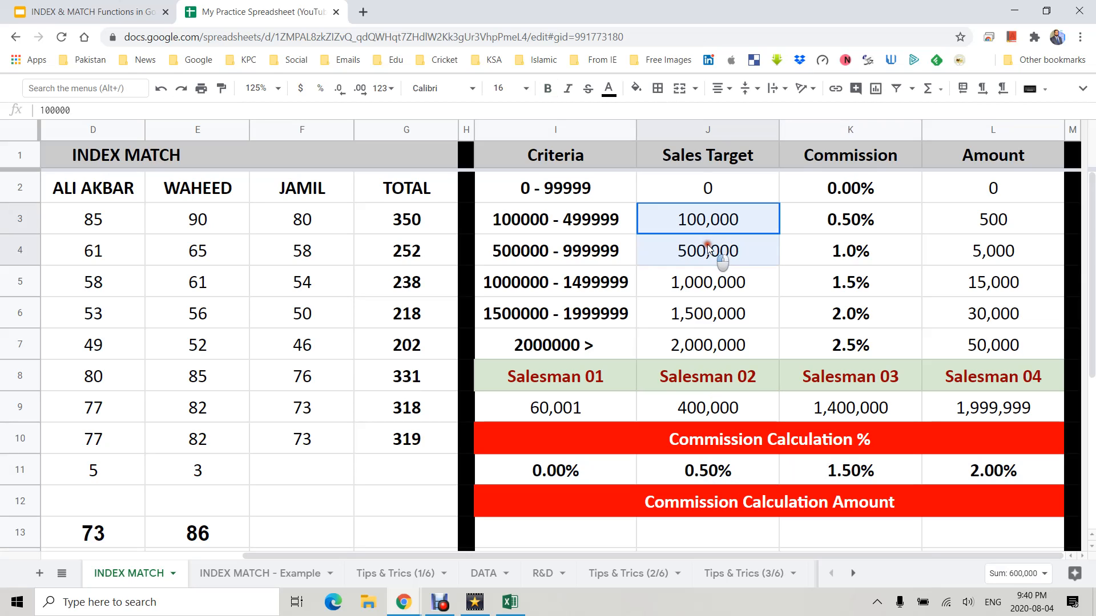
left_click(703, 221)
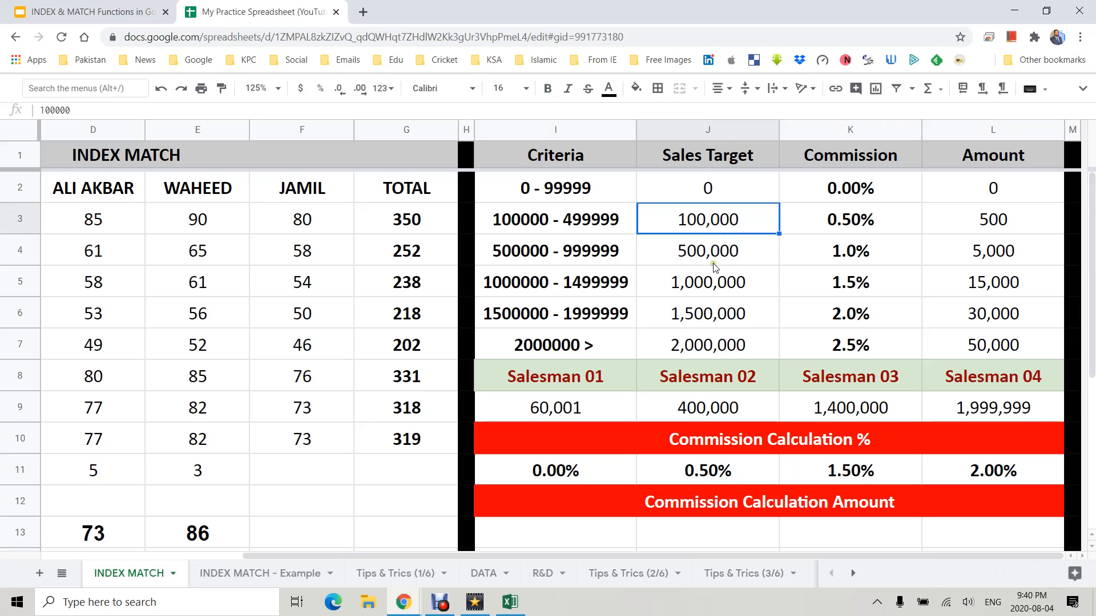
left_click(840, 224)
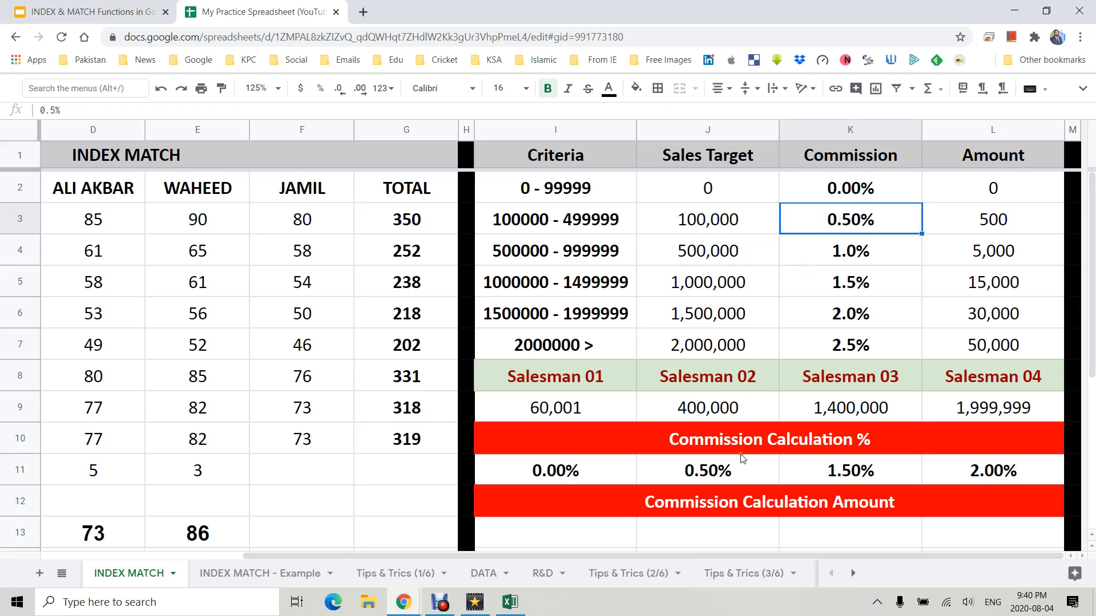
left_click(732, 471)
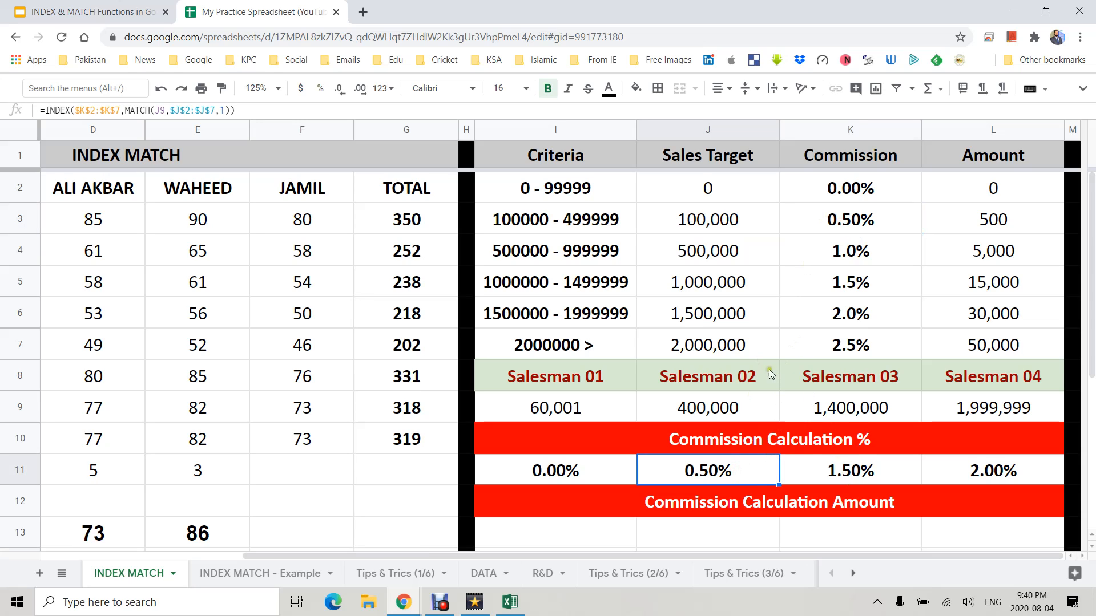
left_click(848, 416)
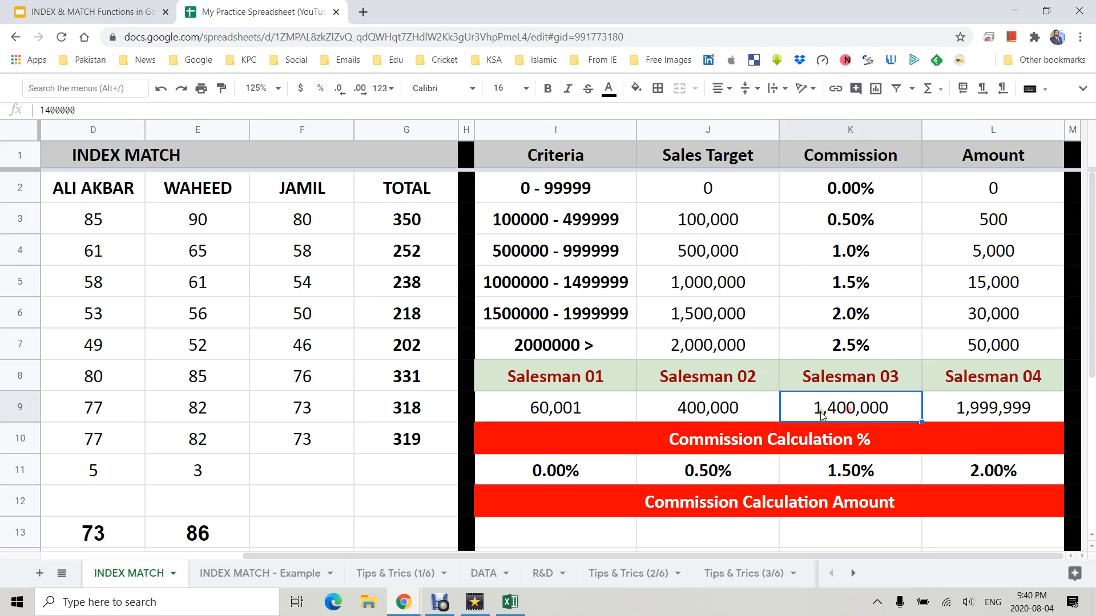
left_click(729, 314)
left_click(851, 291)
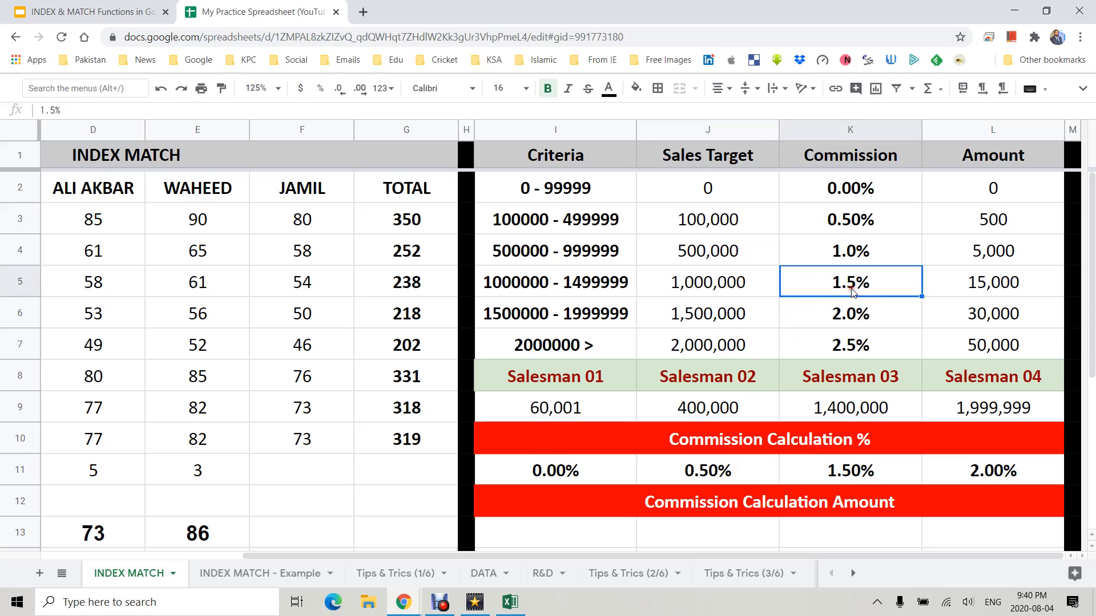
left_click(985, 472)
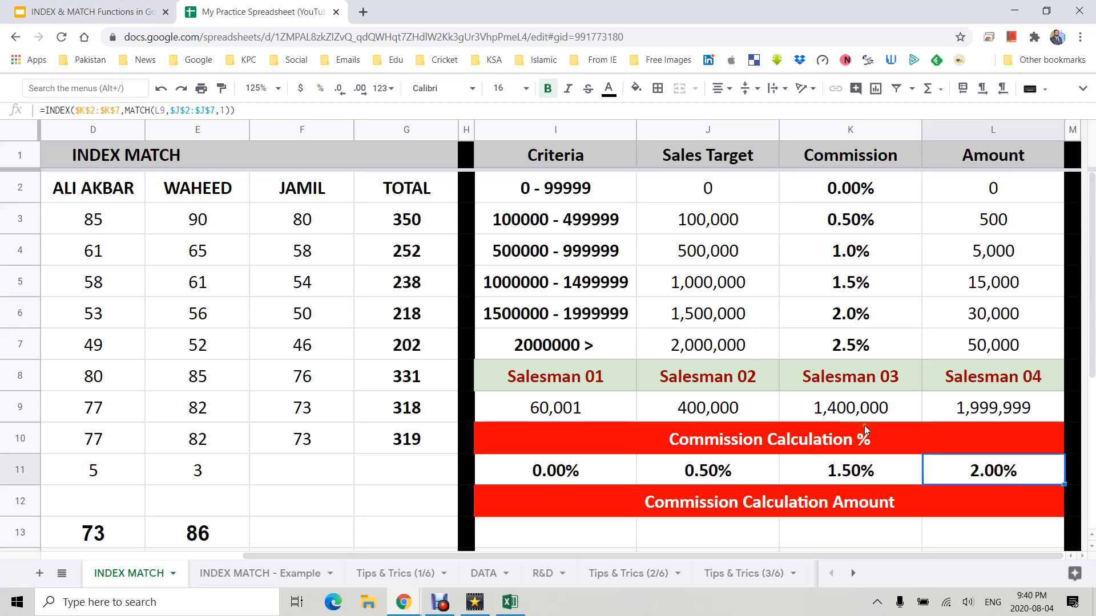
left_click(968, 415)
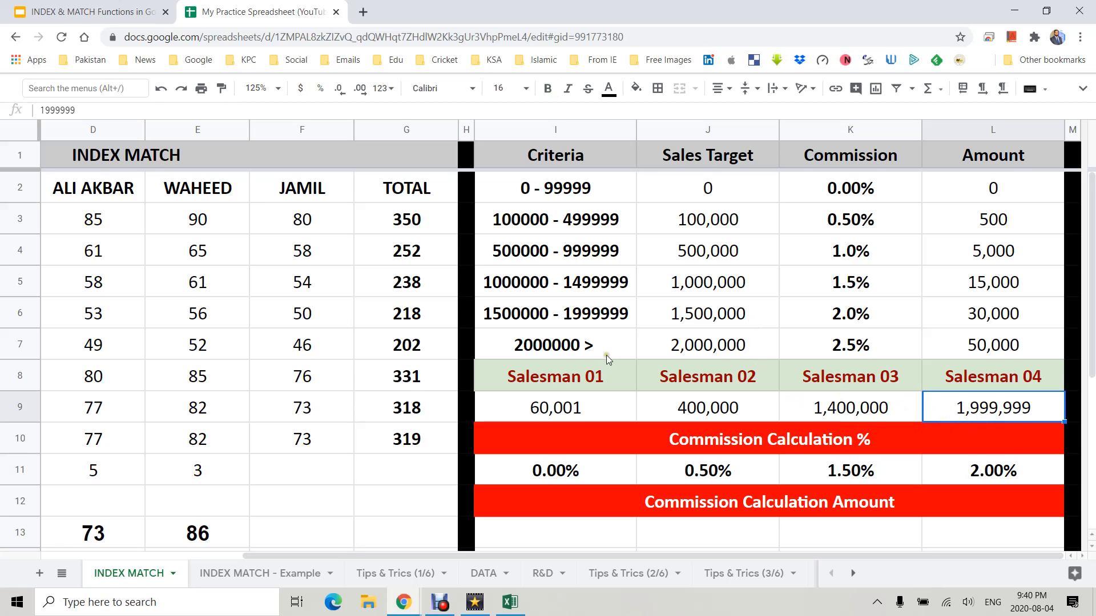
- Copy the 2,000,000 target from J7 into Salesman 04's sales cell L9 and check L11
left_click(710, 343)
key("ctrl+c")
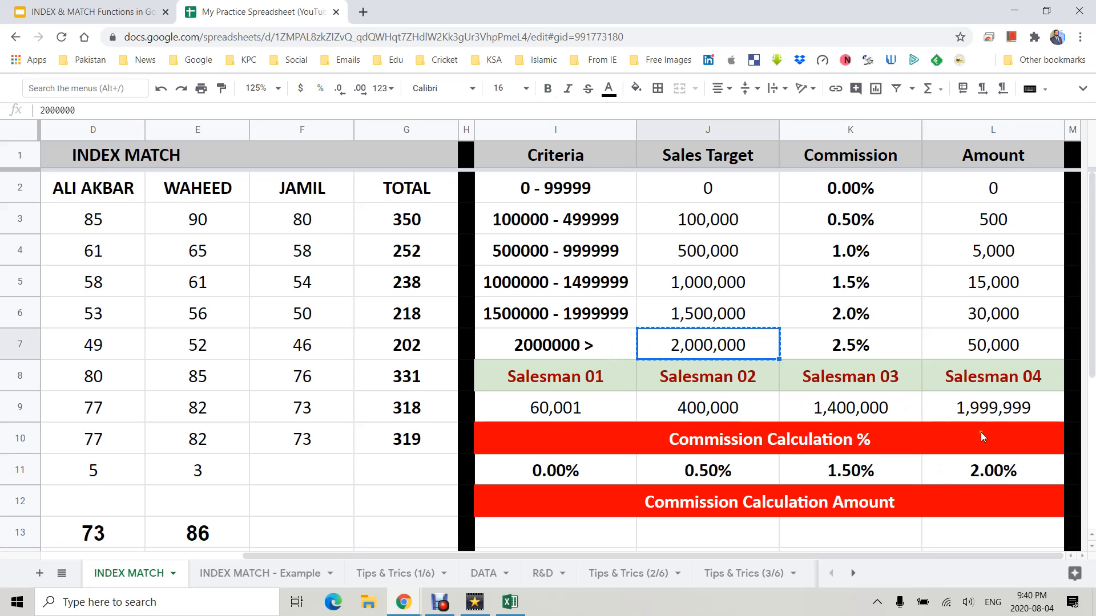
left_click(980, 406)
key("ctrl+v")
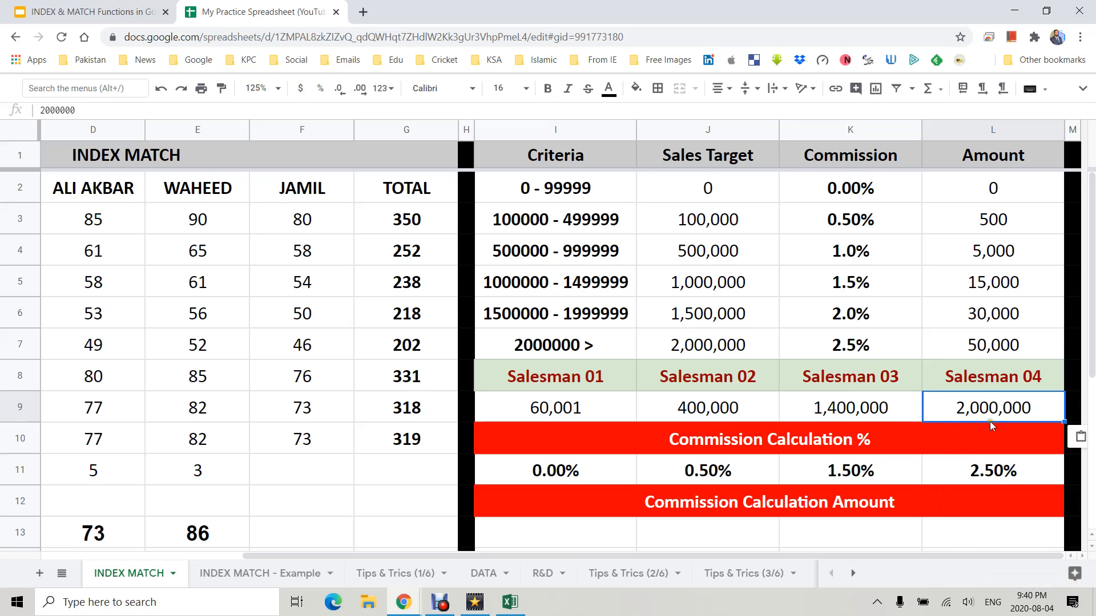
left_click(1030, 468)
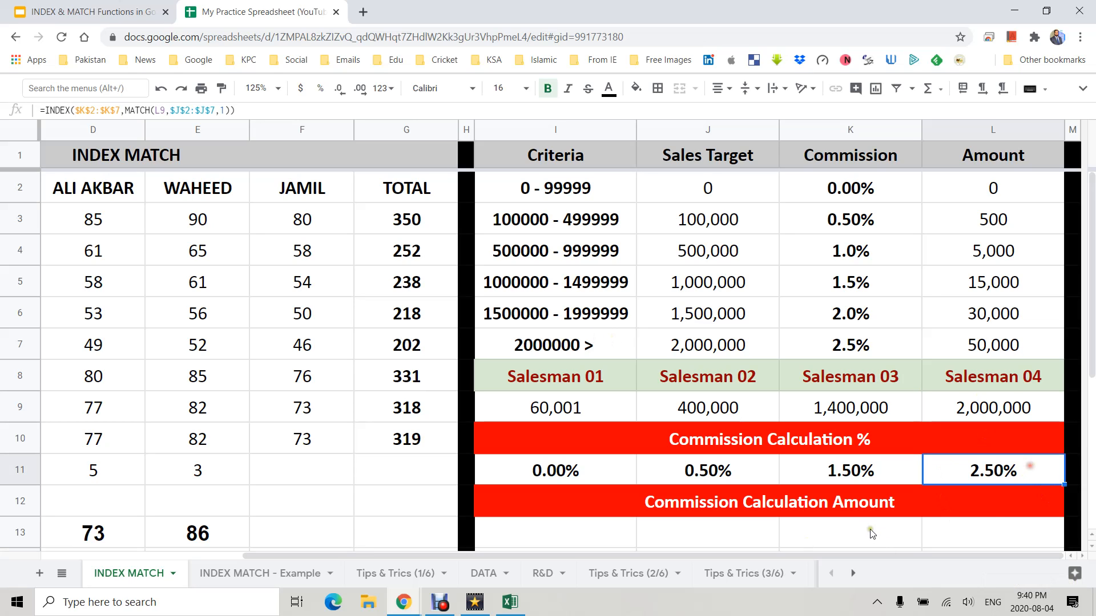
- Set Salesman 04's sales in L9 to 2,000,255
left_click(841, 347)
double_click(985, 414)
key("BackSpace")
key("BackSpace")
key("BackSpace")
type("2558")
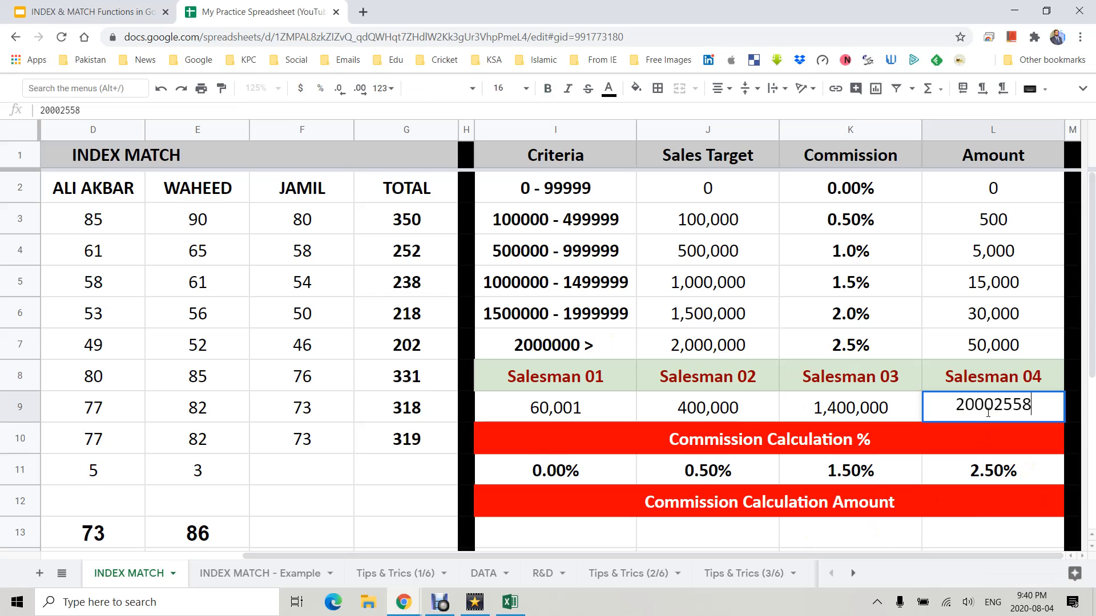
key("Return")
left_click(988, 412)
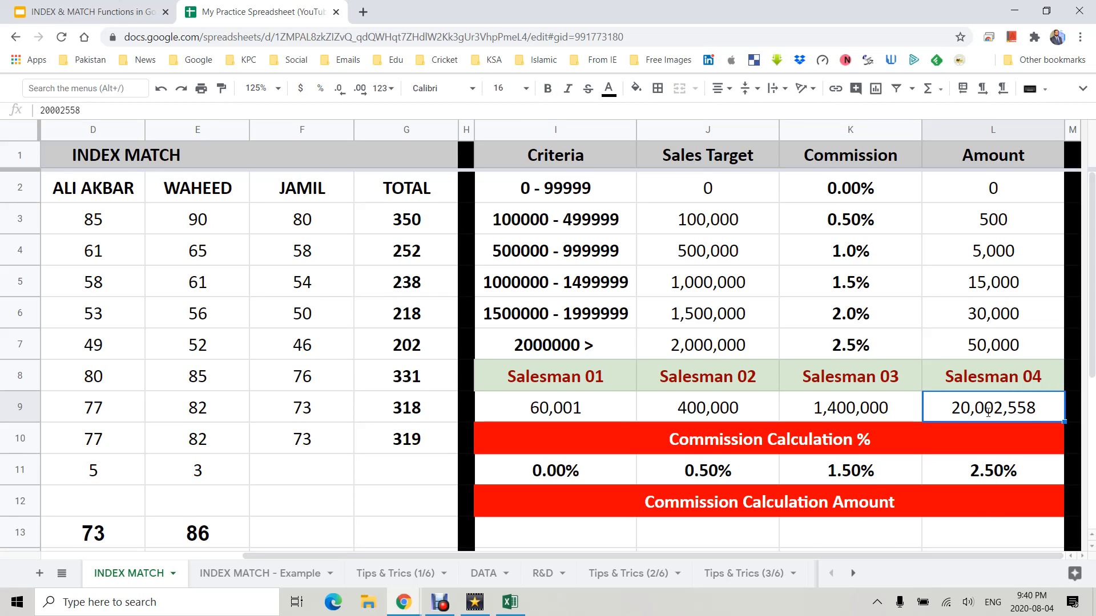
key("Return")
key("BackSpace")
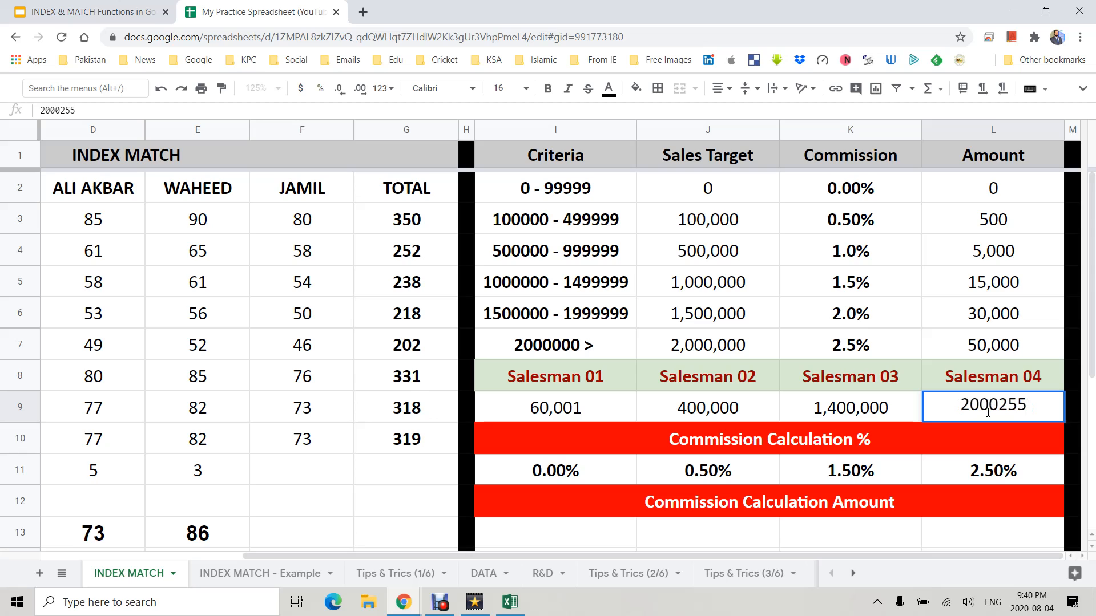
key("Return")
left_click(988, 412)
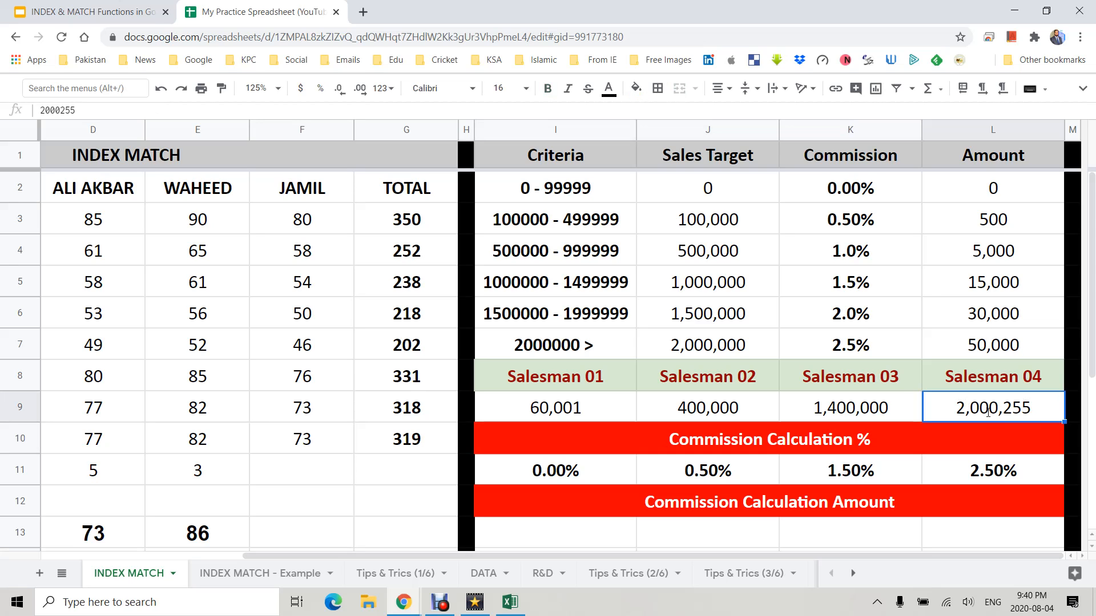
- Clear the existing commission amount formulas from row 14 under the four salesmen
key("Down")
key("Down")
key("Left")
key("Left")
key("Left")
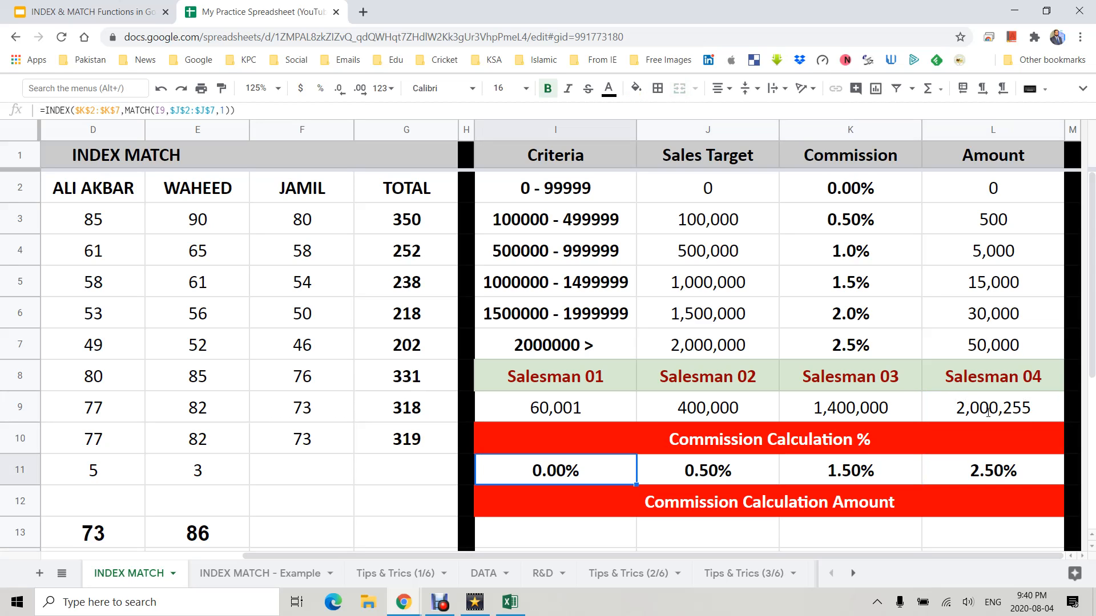
key("Down")
key("Down")
key("Down")
key("shift+Right")
key("shift+Right")
key("shift+Right")
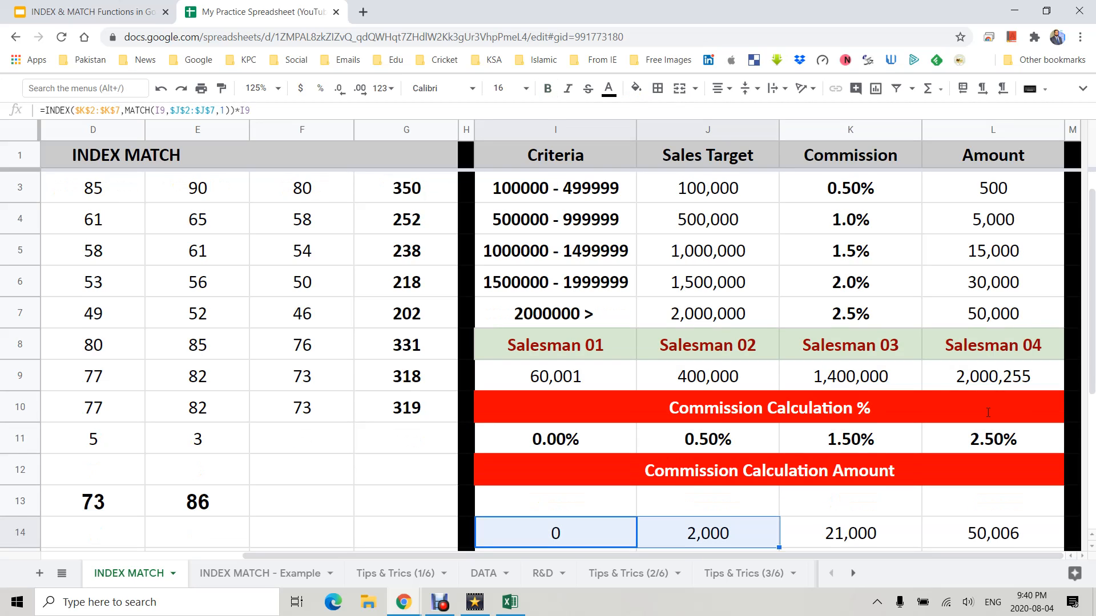
key("Delete")
- Enter a formula in I13 multiplying Salesman 01's commission rate I11 by sales I9
key("Up")
type("=")
left_click(608, 437)
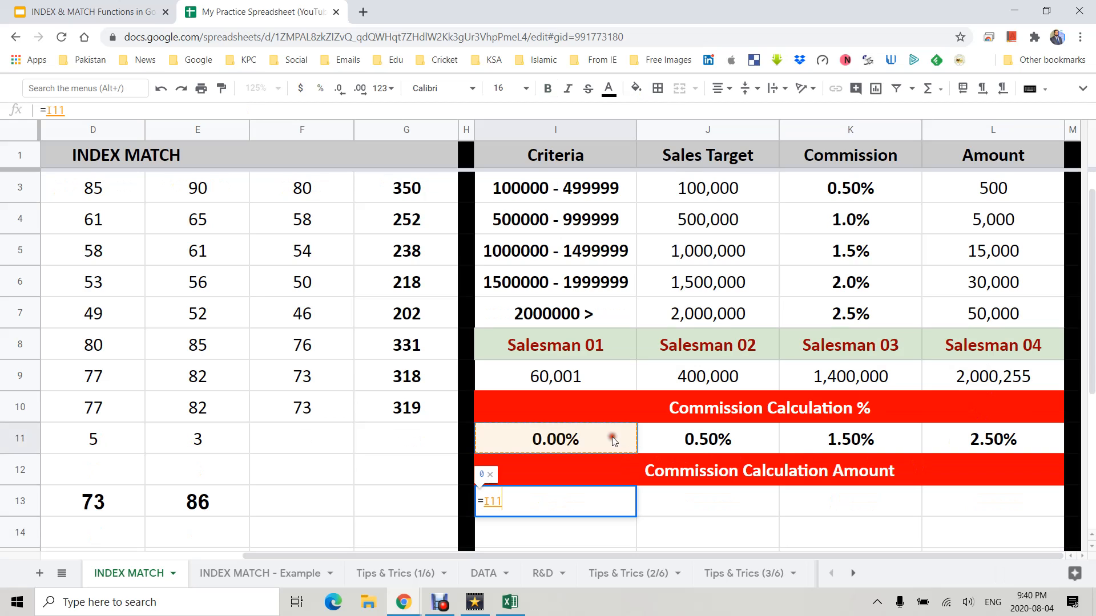
type("*")
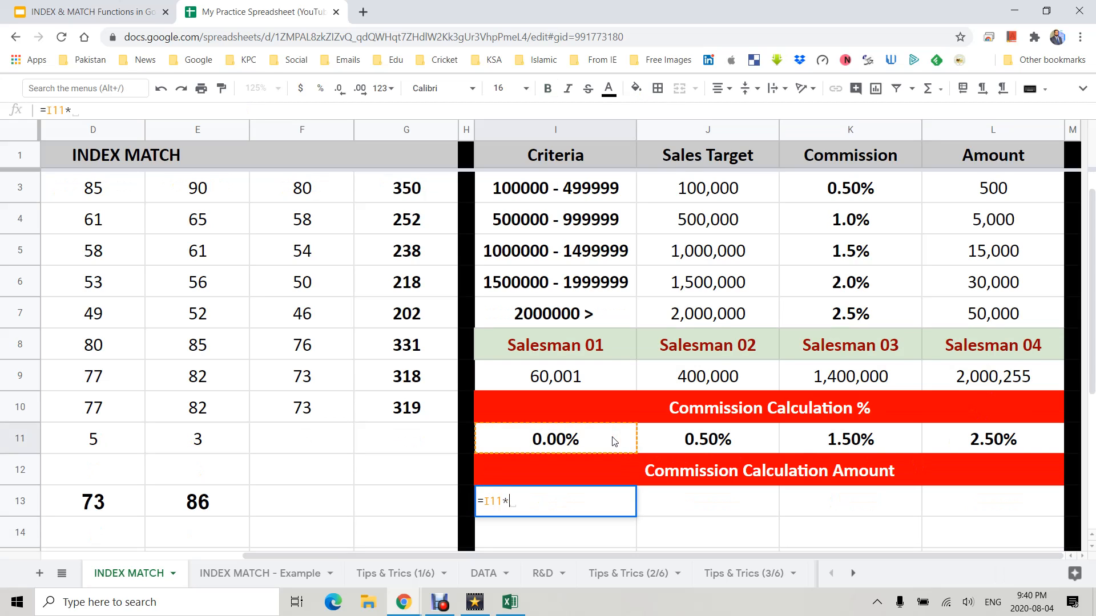
left_click(578, 385)
key("Return")
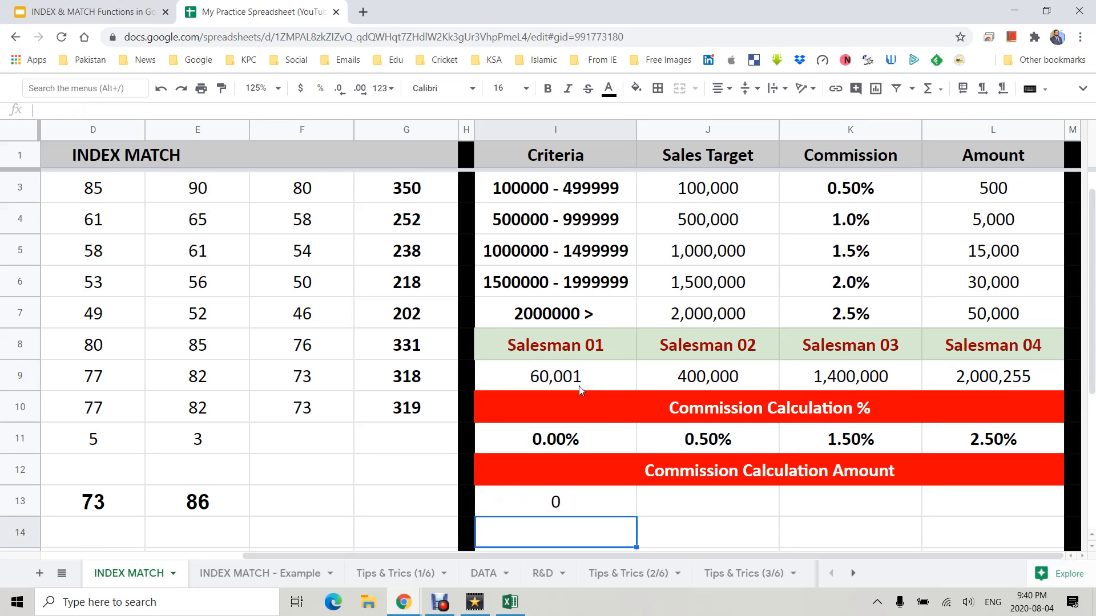
- Fill I13's commission amount formula across to L13 for all four salesmen
key("Up")
left_click_drag(636, 511, 638, 510)
left_click(611, 512)
key("ctrl+z")
left_click(611, 512)
left_click_drag(636, 516, 948, 517)
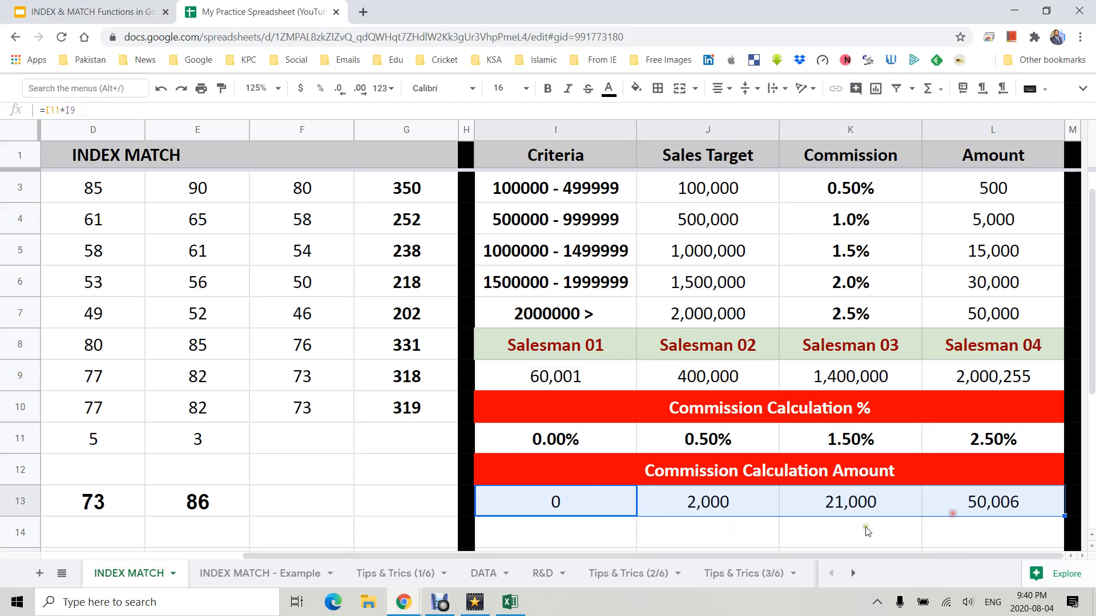
- Change Salesman 01's sales in I9 to 90,000
left_click(575, 388)
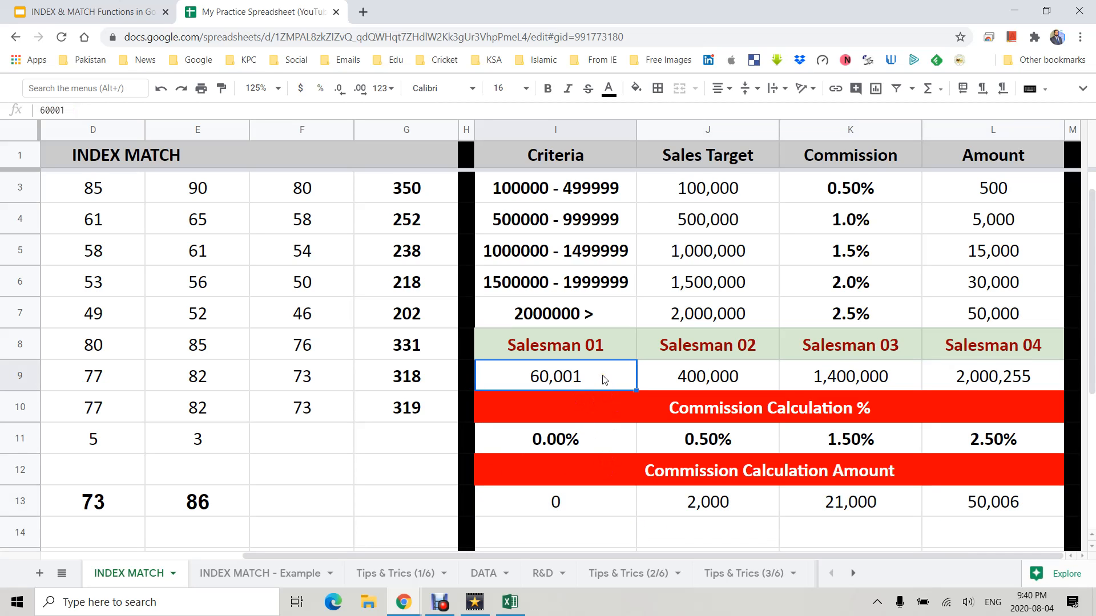
type("90,0000")
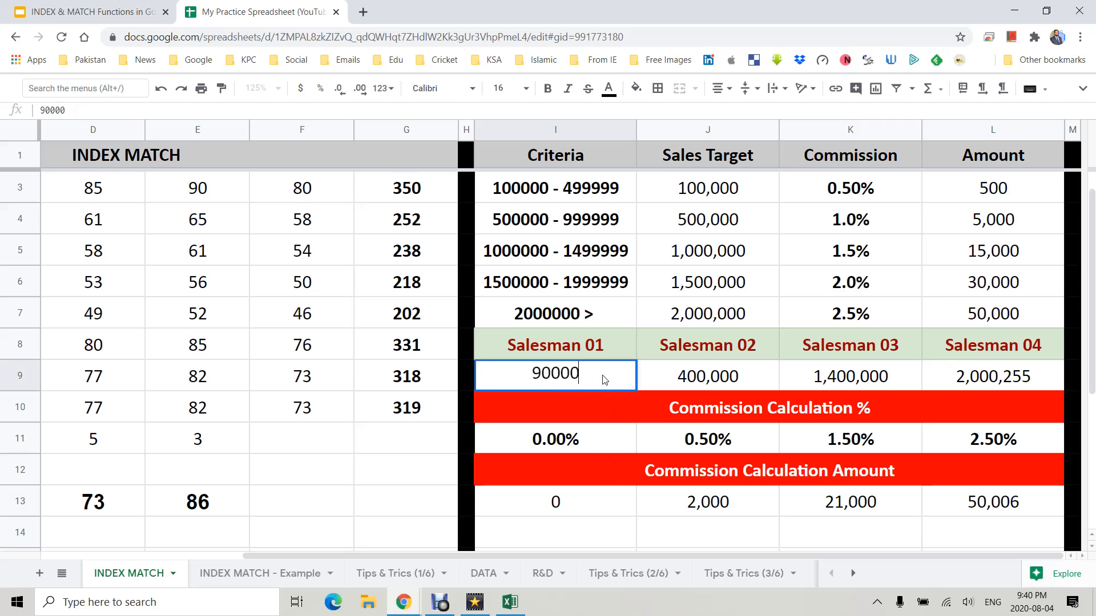
key("Return")
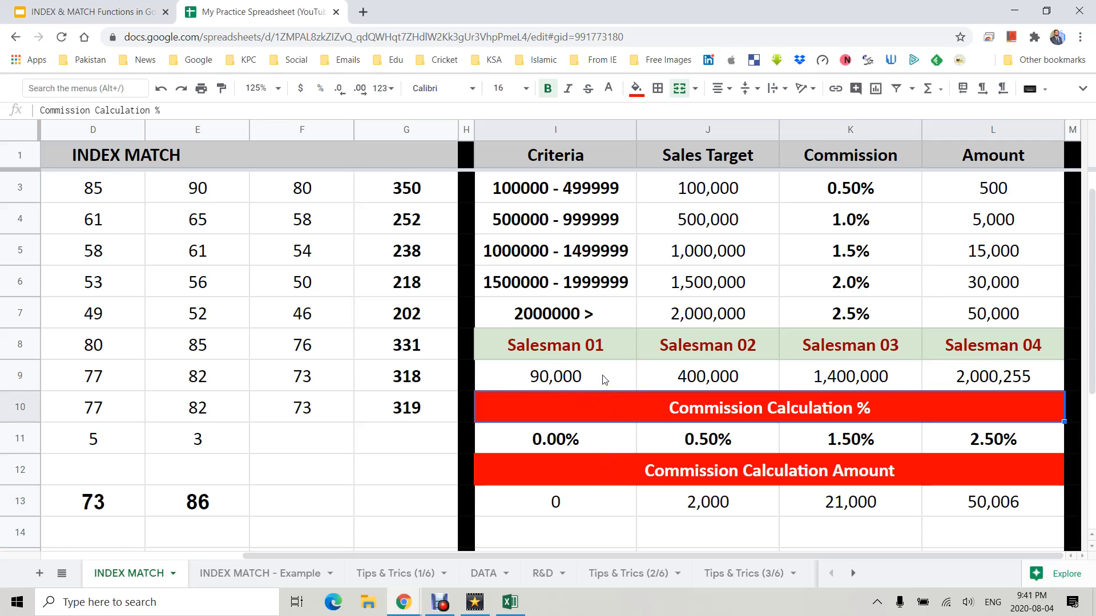
- Change Salesman 01's sales in I9 to 100000
scroll(606, 411, "up", 1)
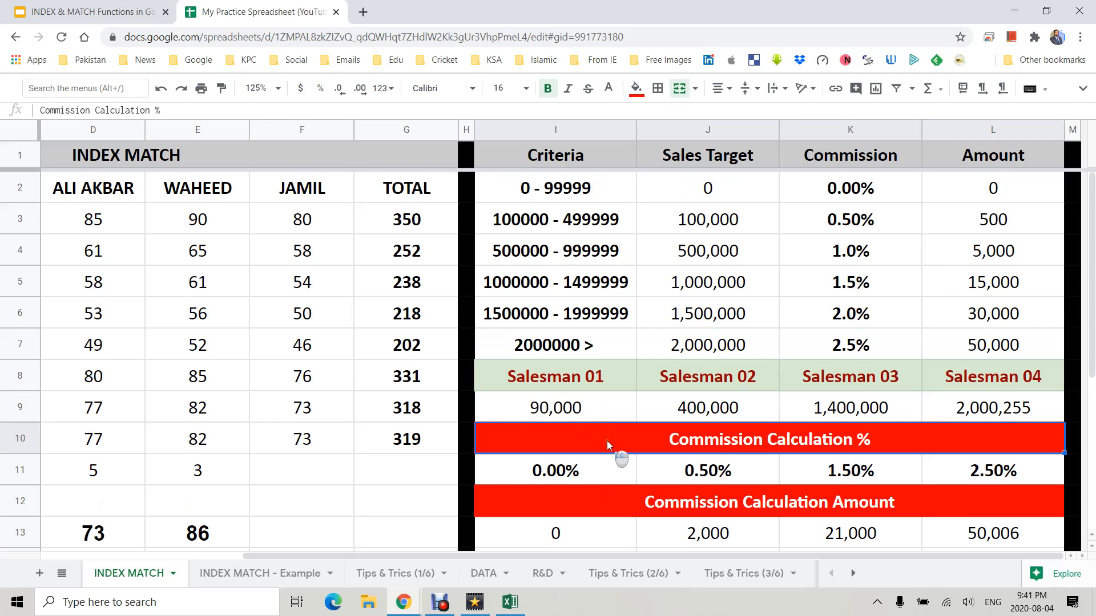
left_click(552, 420)
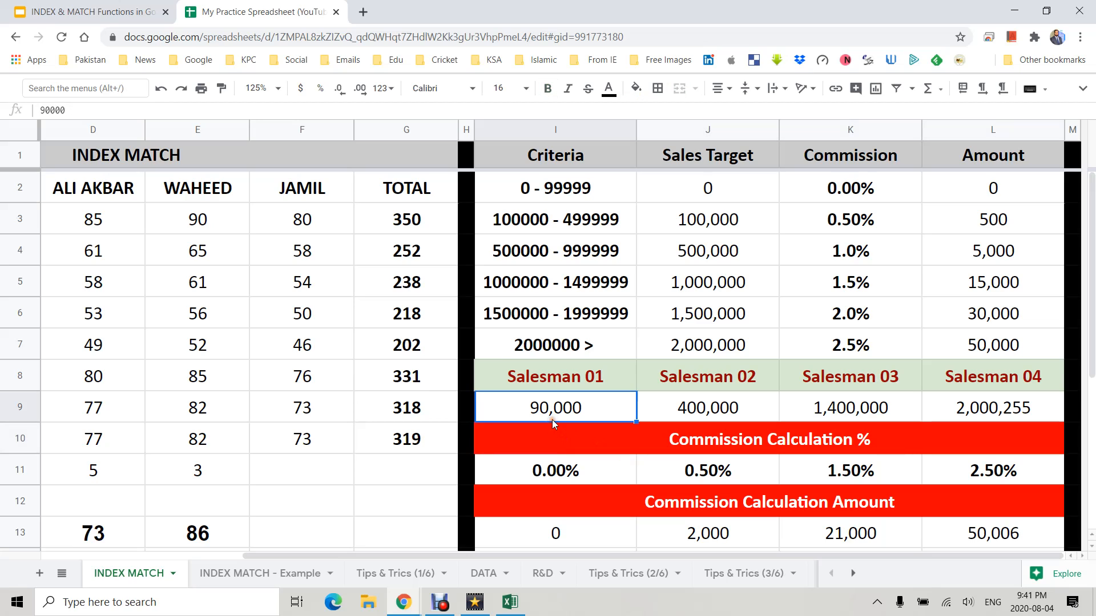
type("1000")
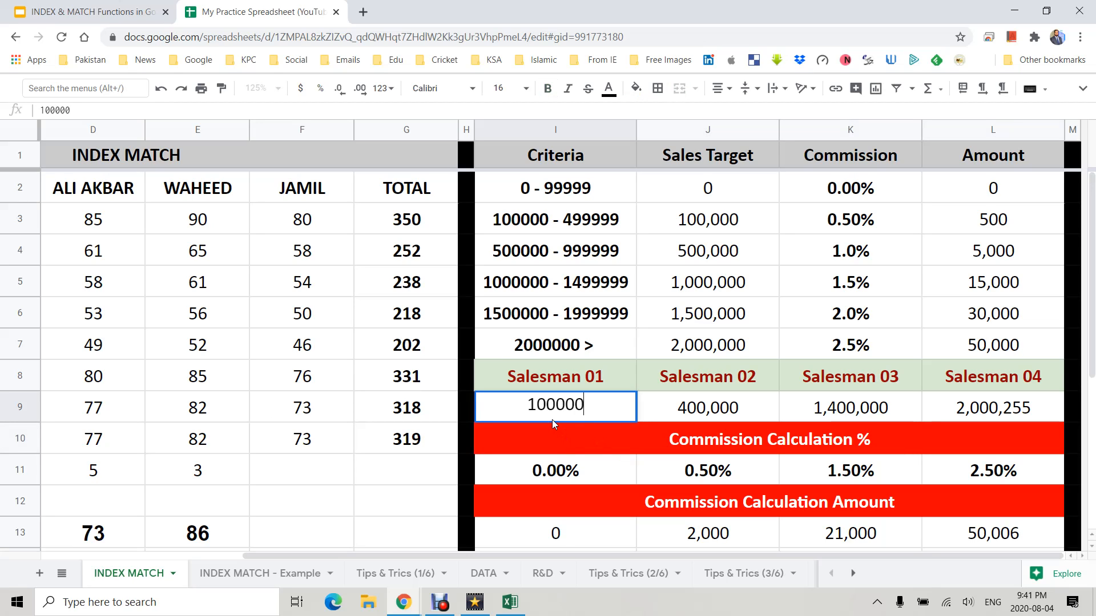
key("Return")
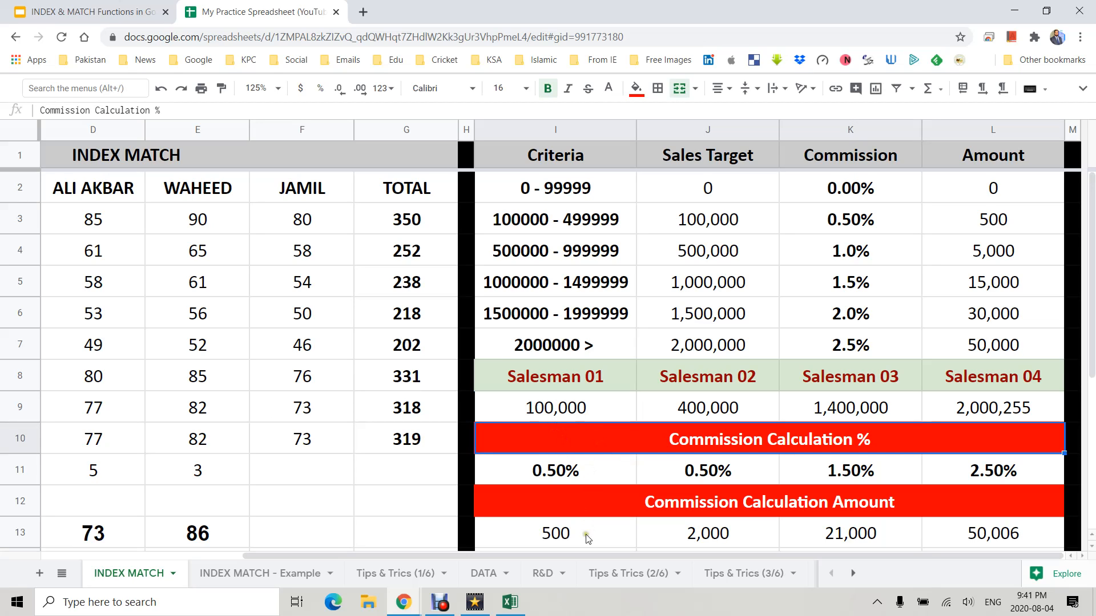
- Inspect the commission percentage formula in I11 and the amount formula in I13
scroll(559, 514, "down", 2)
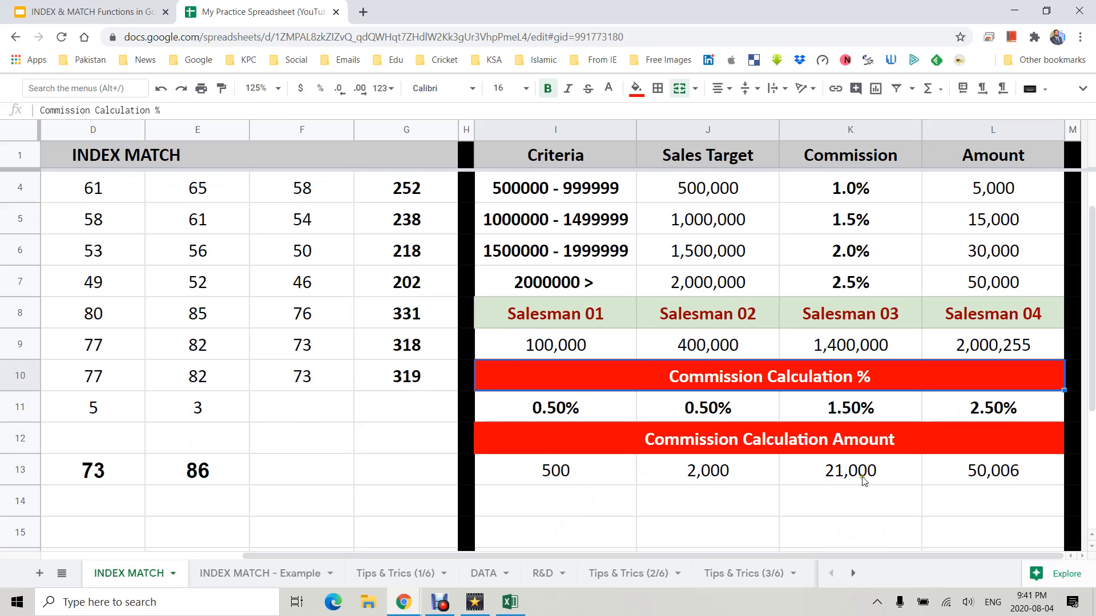
scroll(592, 465, "up", 2)
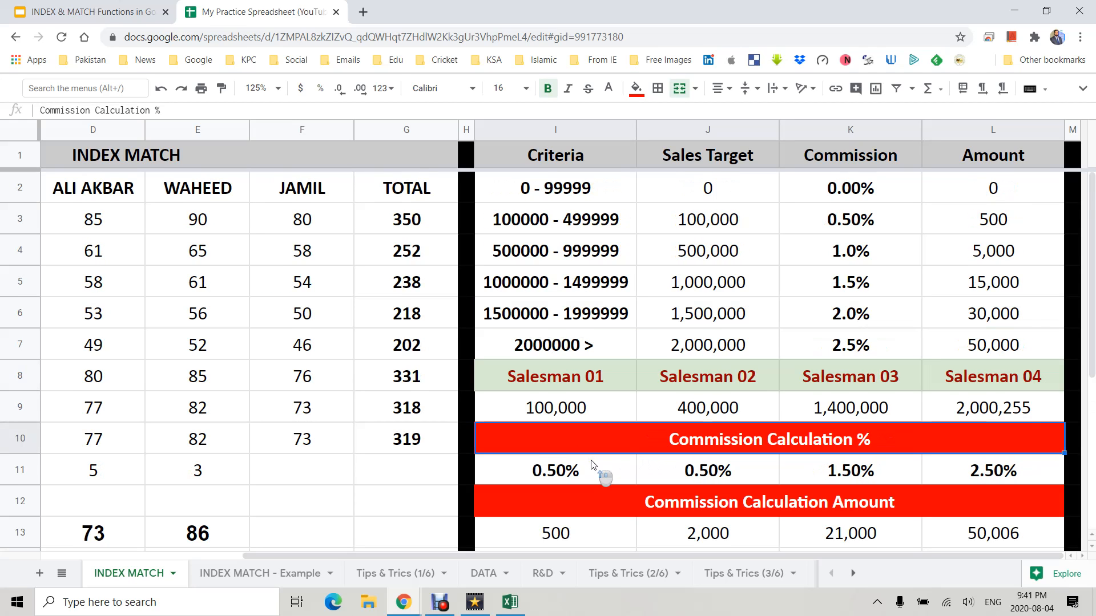
left_click(590, 473)
left_click(594, 526)
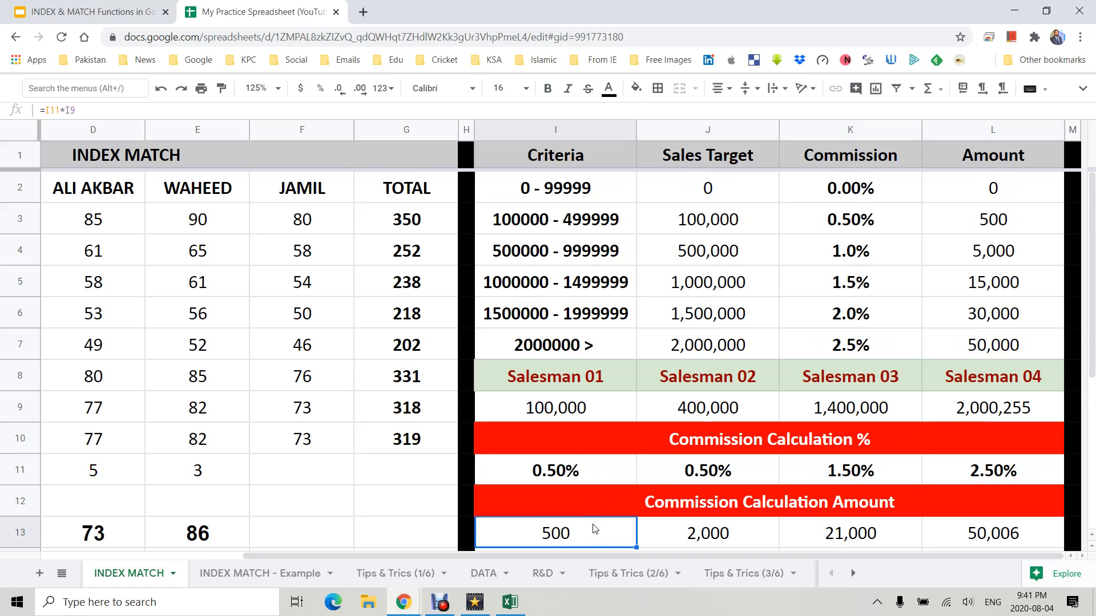
left_click(586, 473)
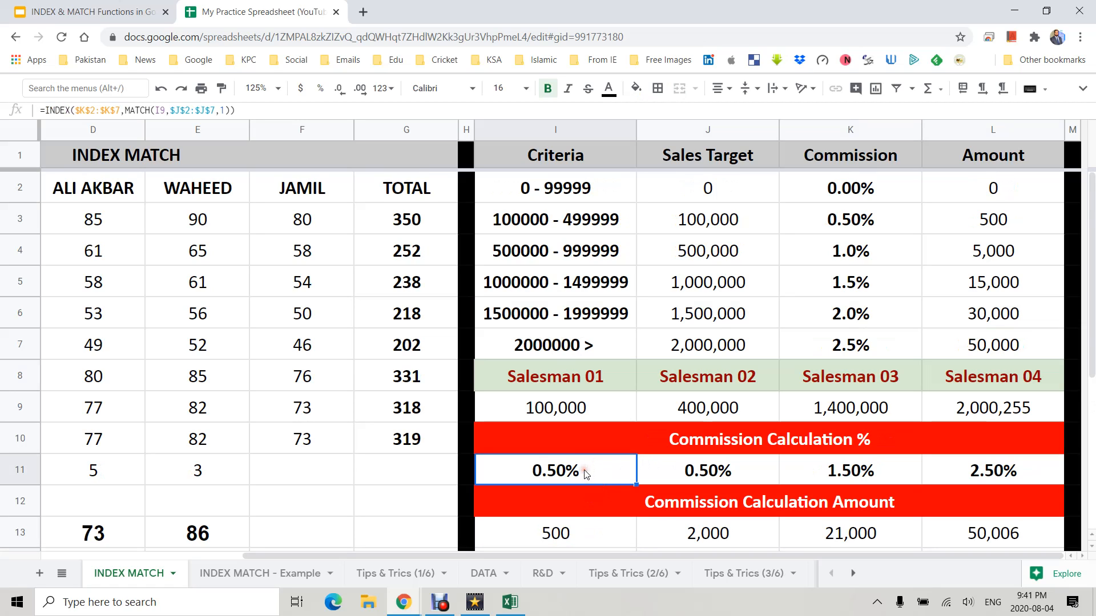
left_click(585, 531)
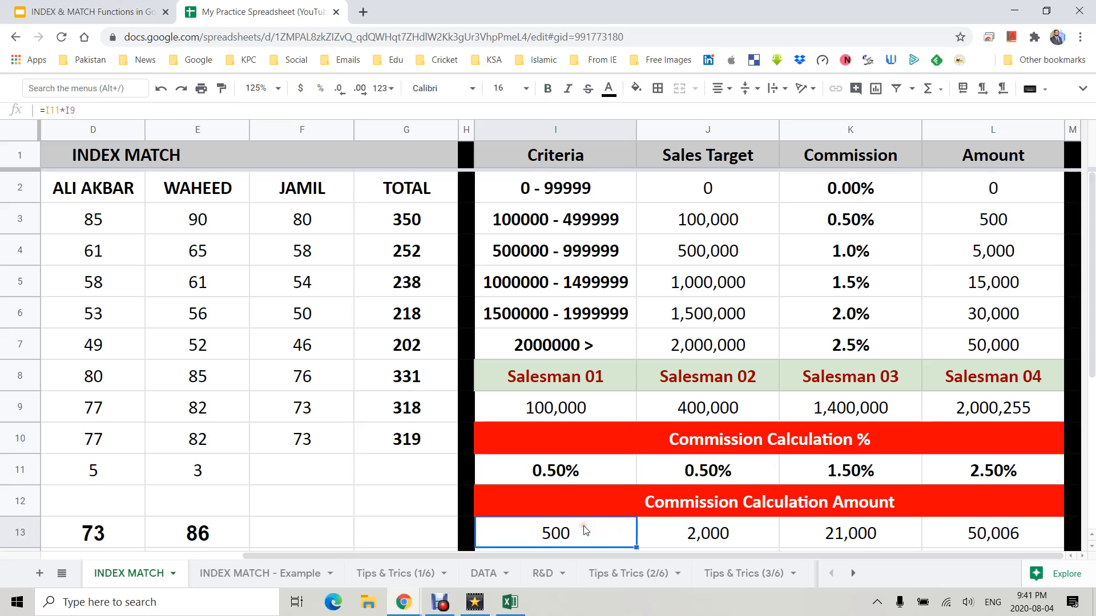
scroll(585, 520, "down", 1)
left_click(586, 505)
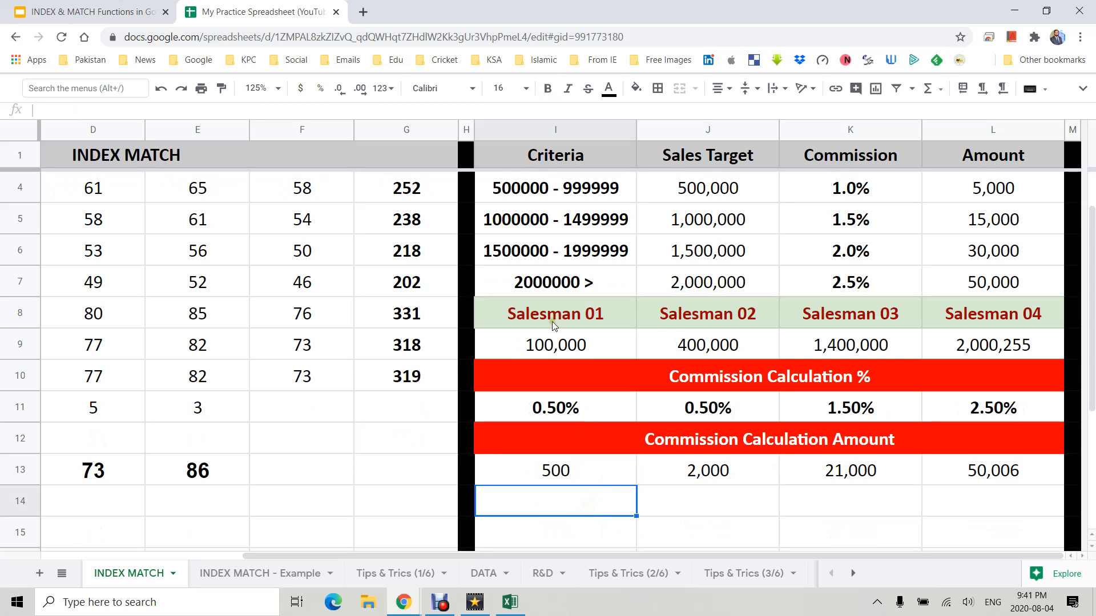
- Enter in I14 a single formula: I11's INDEX MATCH lookup copied from the formula bar, multiplied by I9
left_click(557, 410)
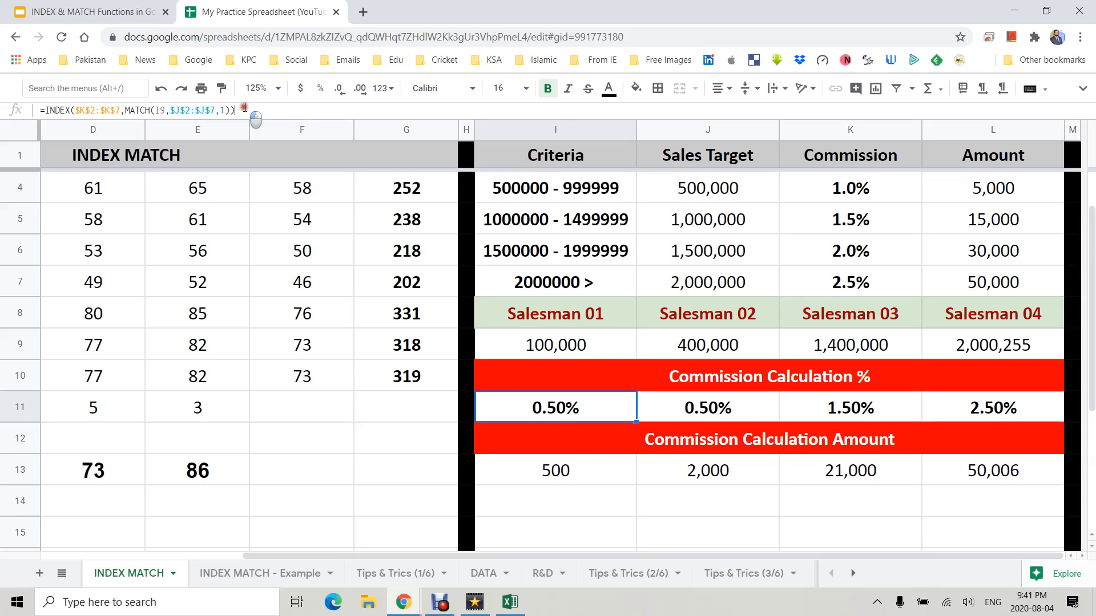
triple_click(201, 109)
key("ctrl+c")
key("Tab")
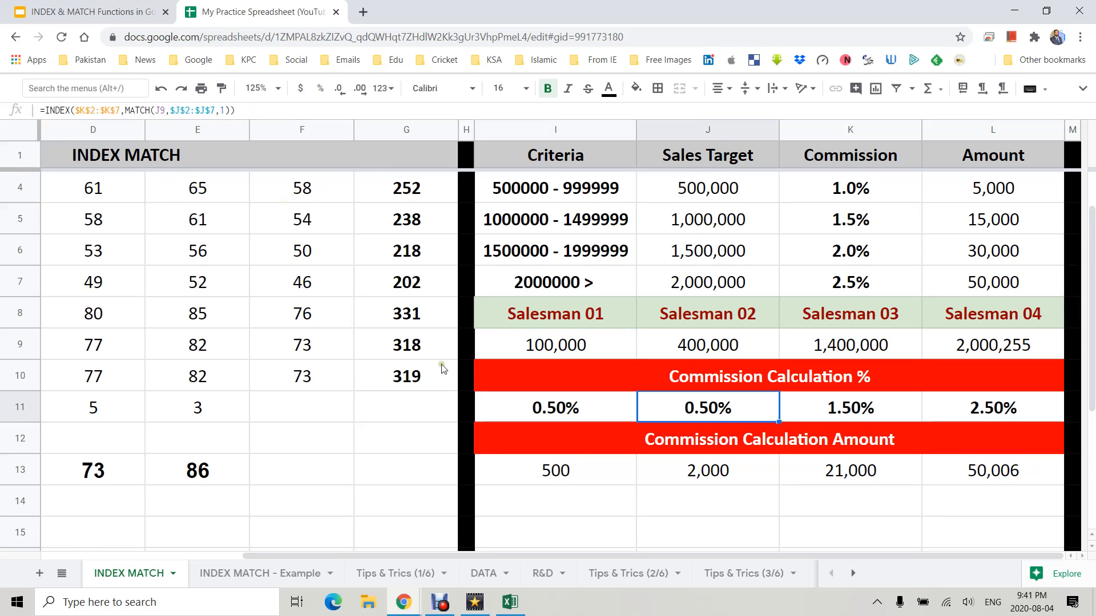
double_click(557, 501)
key("ctrl+v")
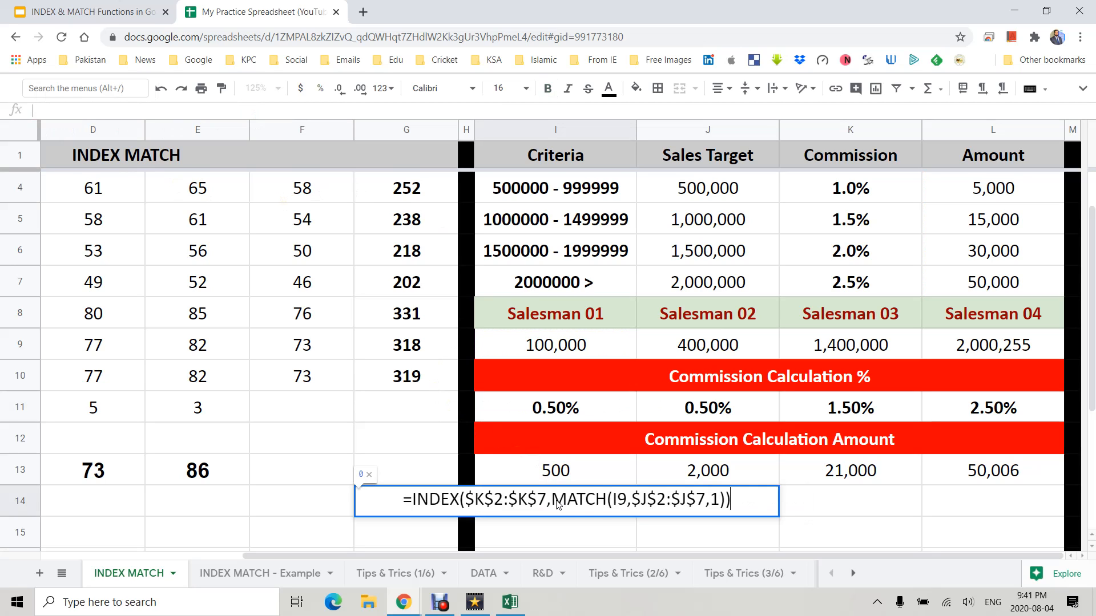
type("*")
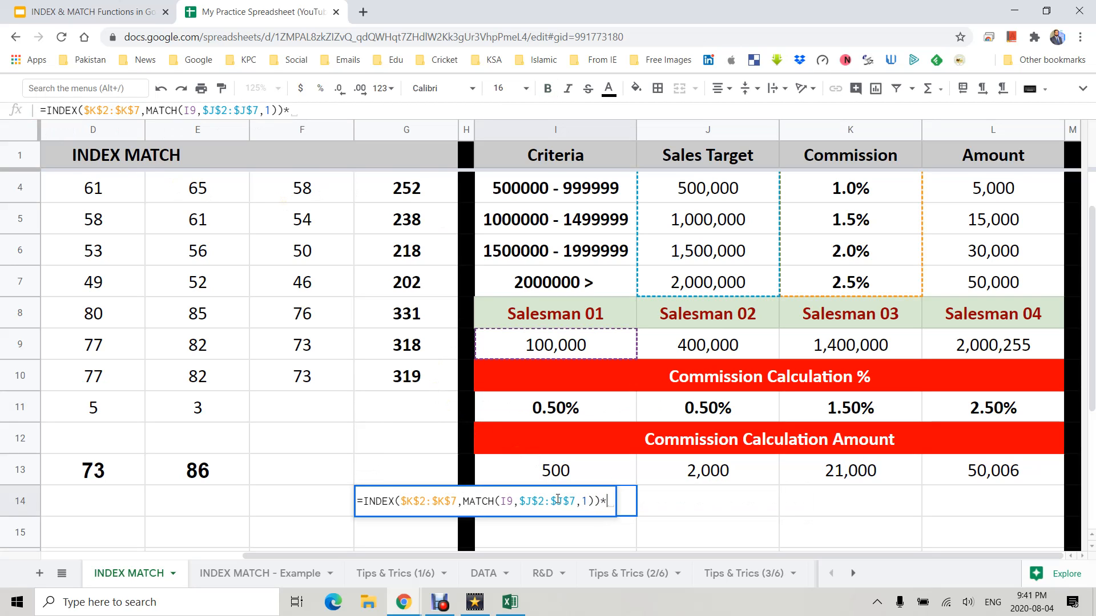
left_click(561, 351)
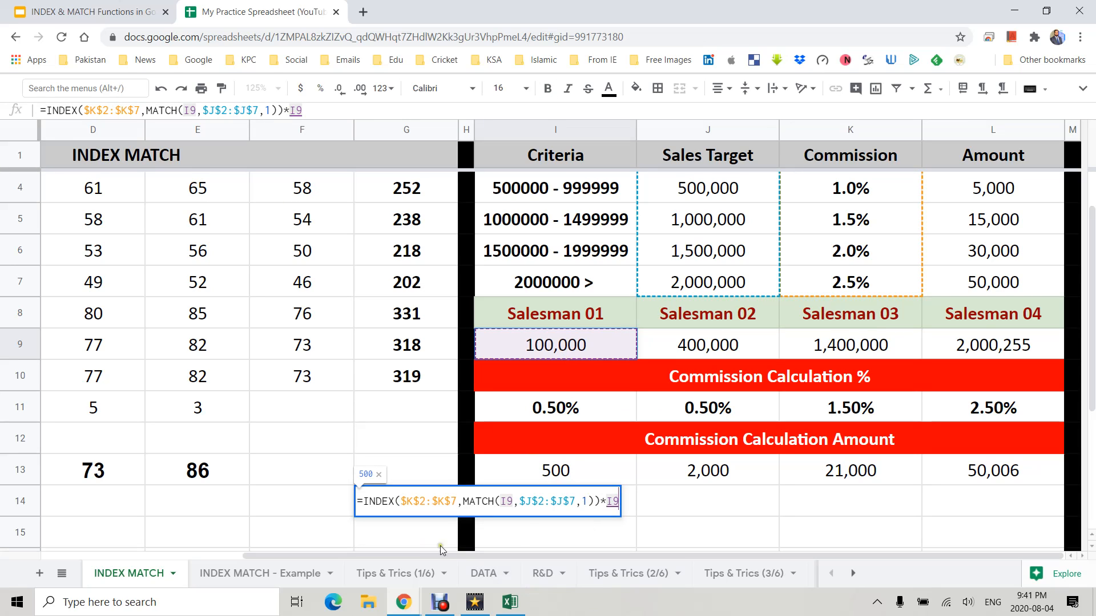
left_click_drag(601, 502, 364, 502)
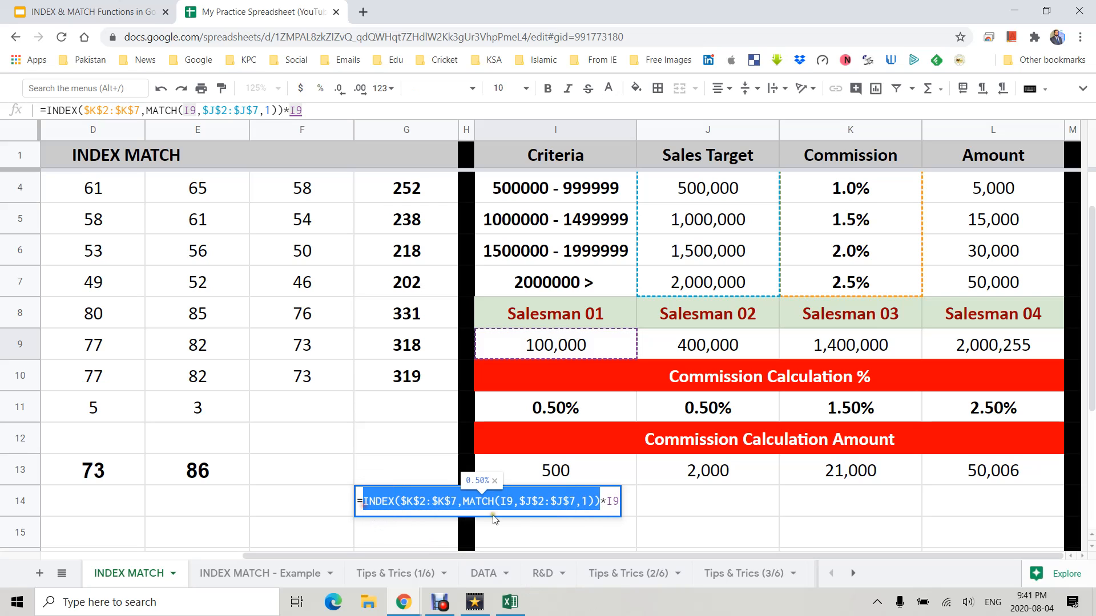
left_click_drag(607, 504, 627, 514)
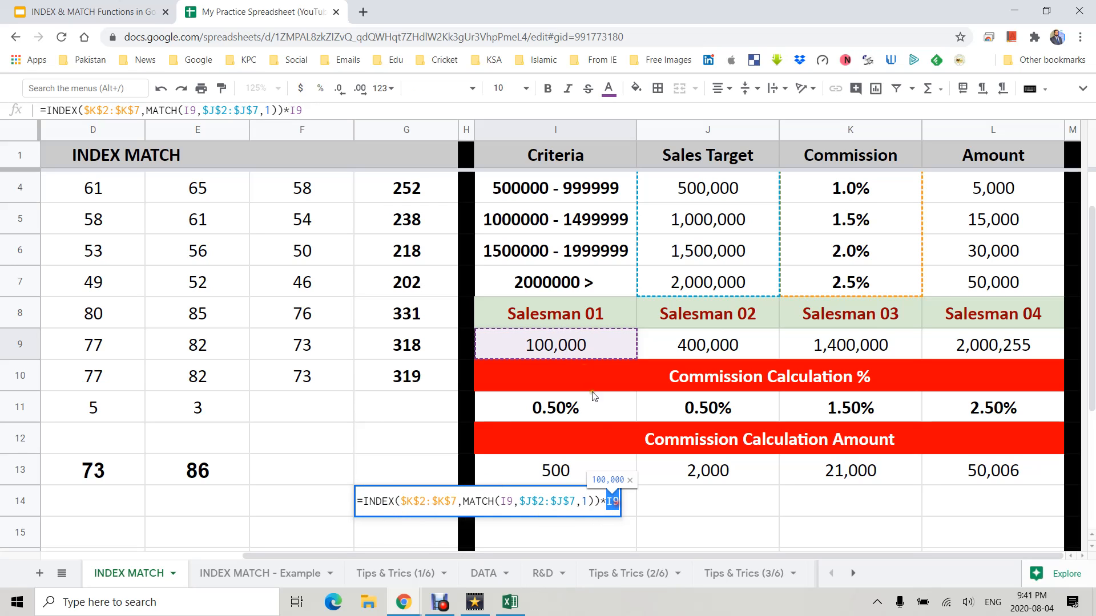
key("Return")
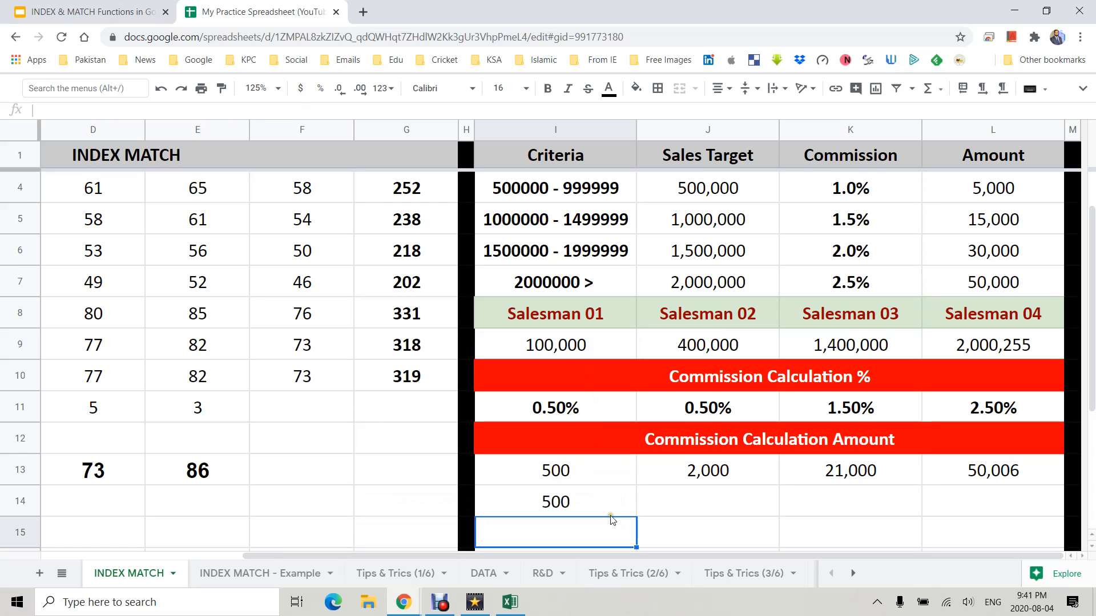
- Fill I14's combined commission amount formula across to L14 for all four salesmen
left_click(603, 504)
left_click_drag(640, 520, 936, 511)
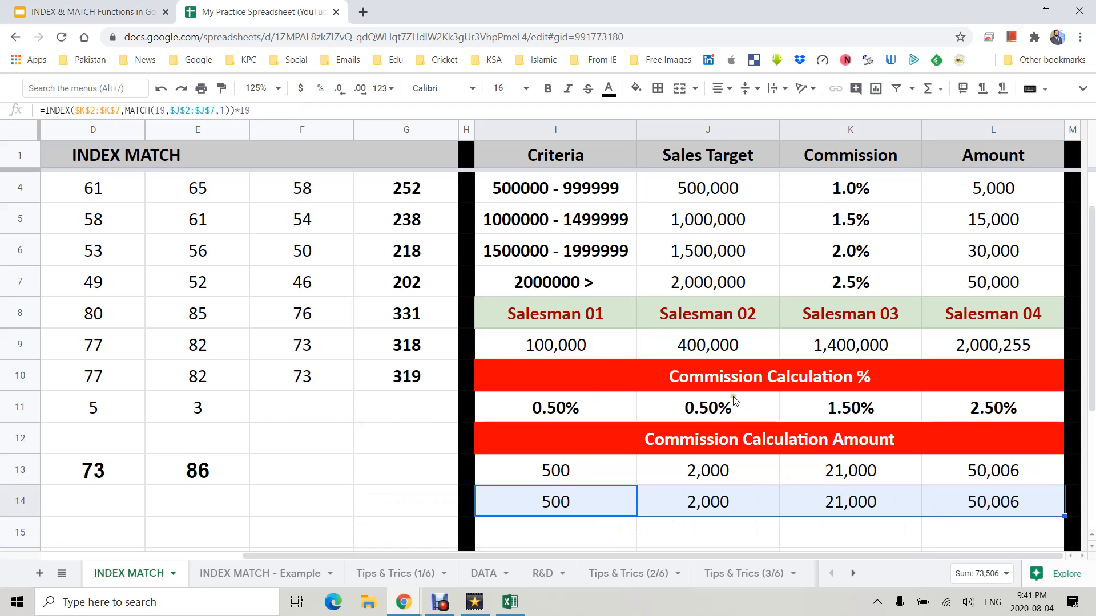
left_click(740, 416)
left_click(740, 482)
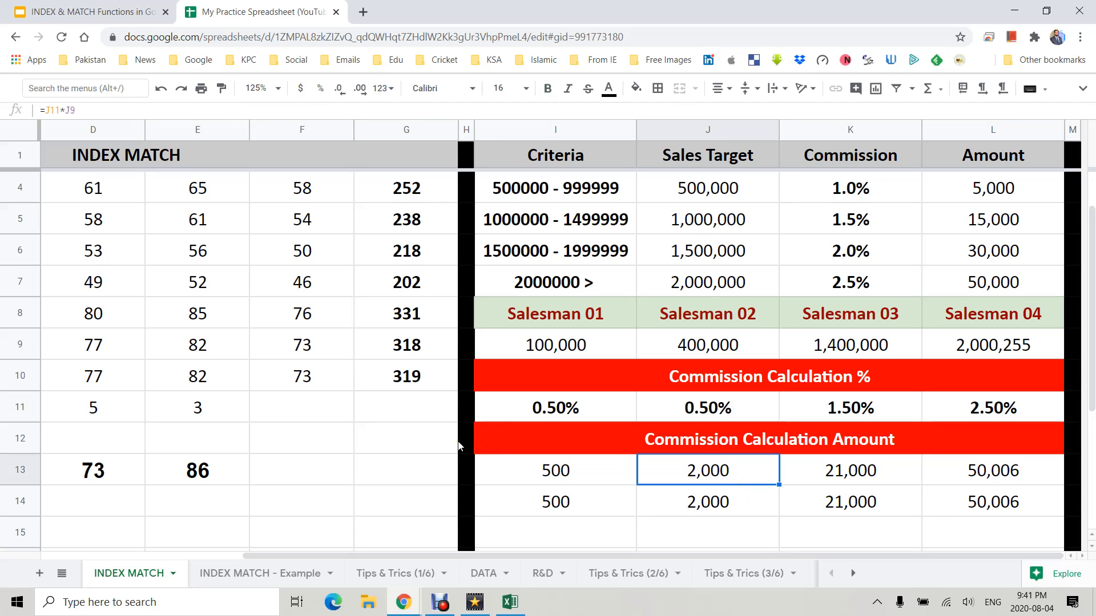
scroll(653, 427, "up", 2)
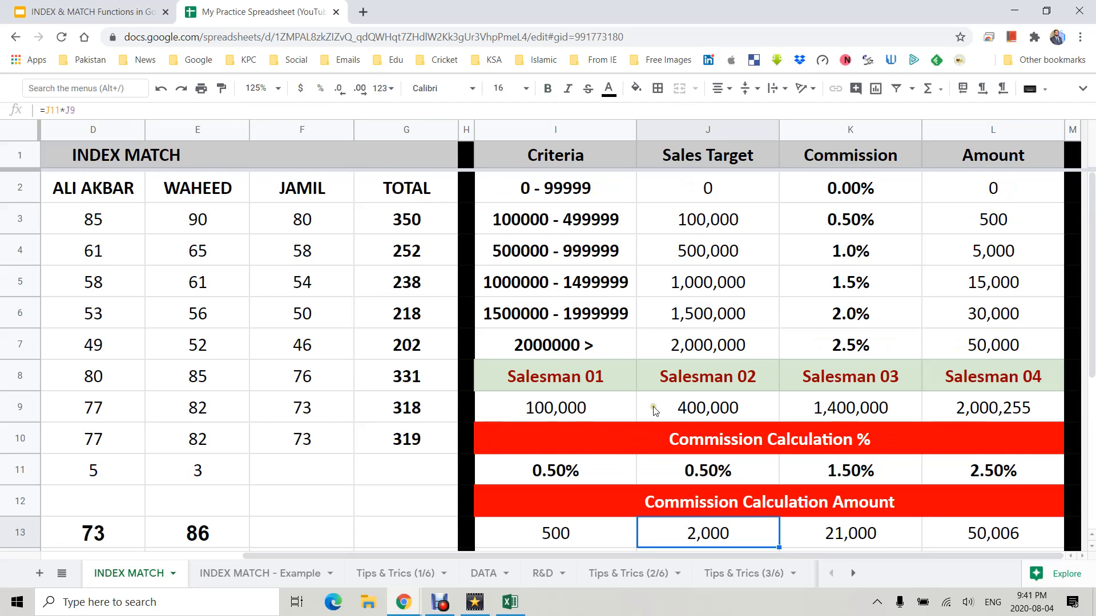
left_click(609, 413)
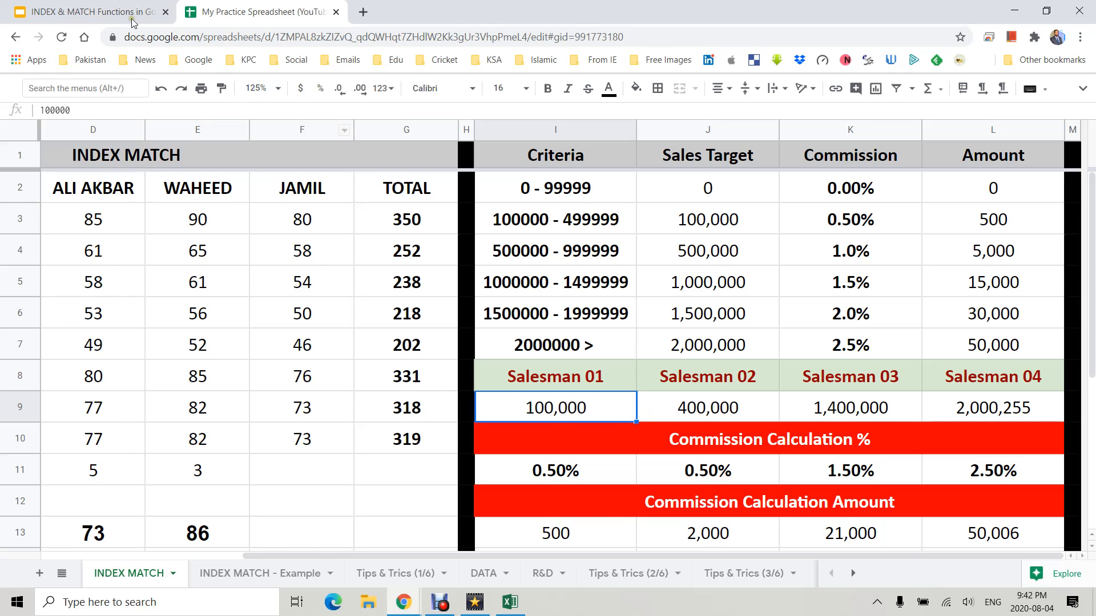
- Switch to the INDEX & MATCH Functions presentation tab and start it in full screen
left_click(93, 12)
left_click(906, 98)
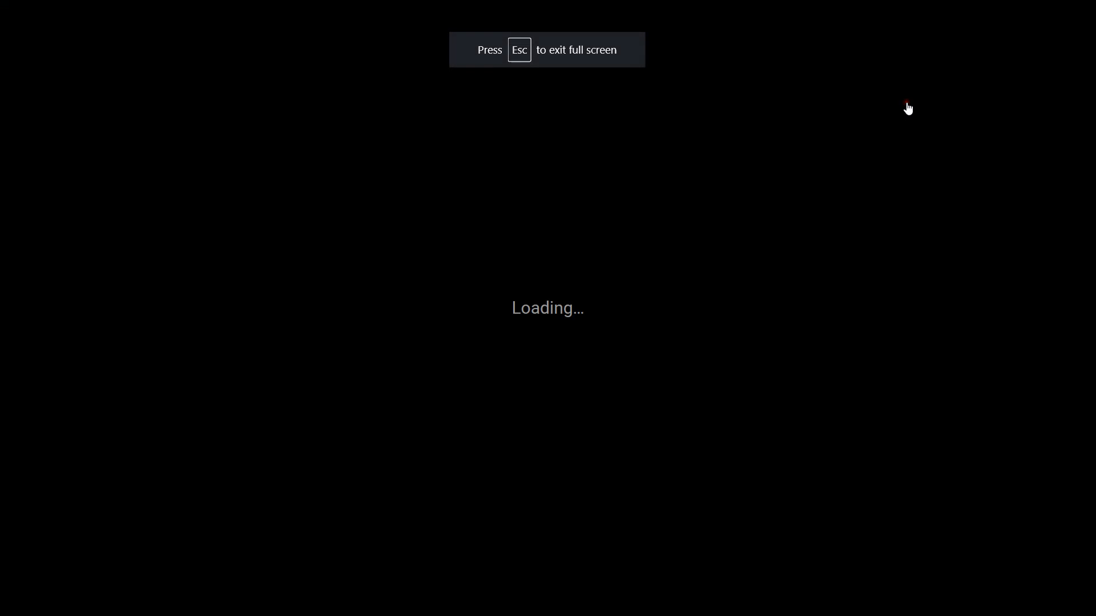